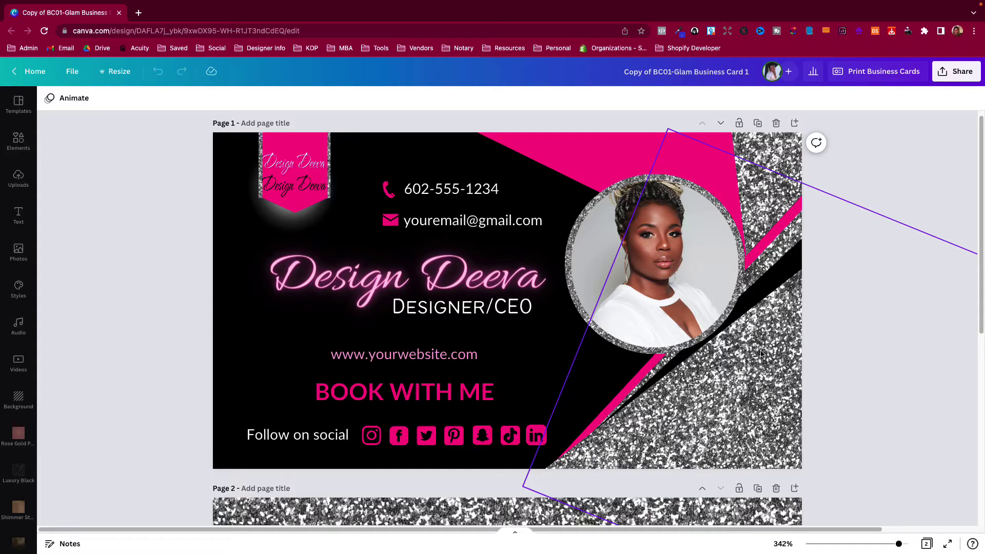
# Try moving the glitter image and black stripe, then undo back to the original layout
pyautogui.moveTo(744, 352); pyautogui.dragTo(882, 363)
pyautogui.moveTo(660, 406); pyautogui.dragTo(741, 397)
pyautogui.click(156, 75)
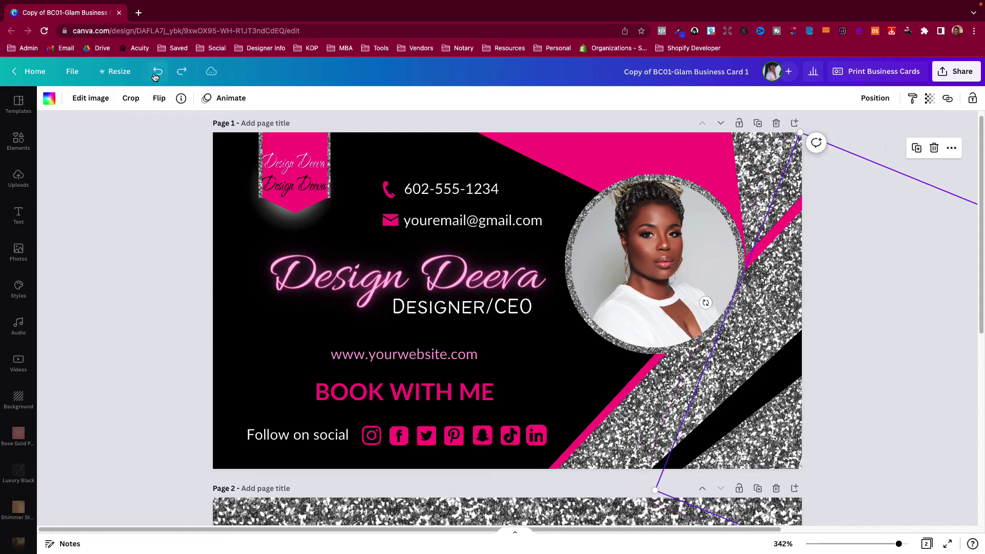
pyautogui.click(155, 75)
pyautogui.click(155, 76)
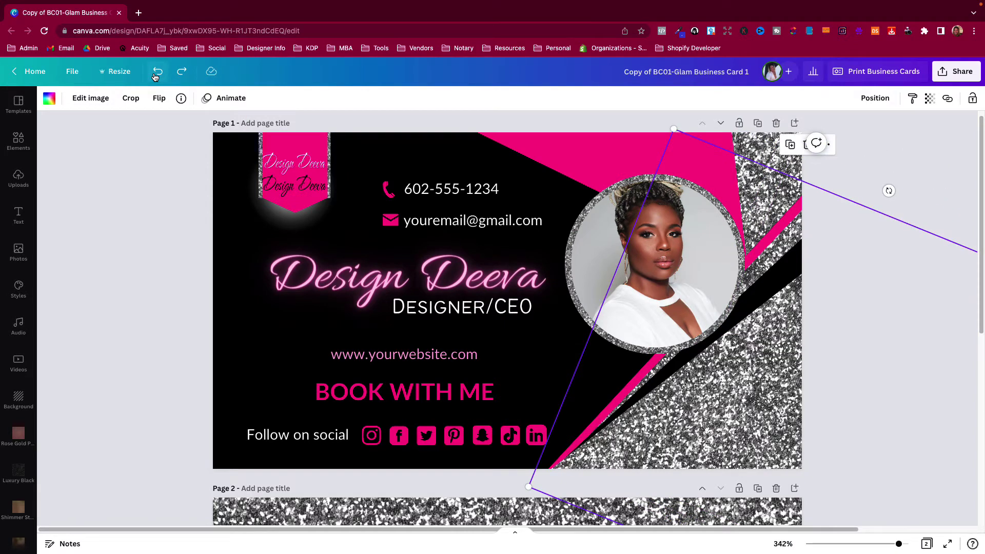
pyautogui.click(155, 76)
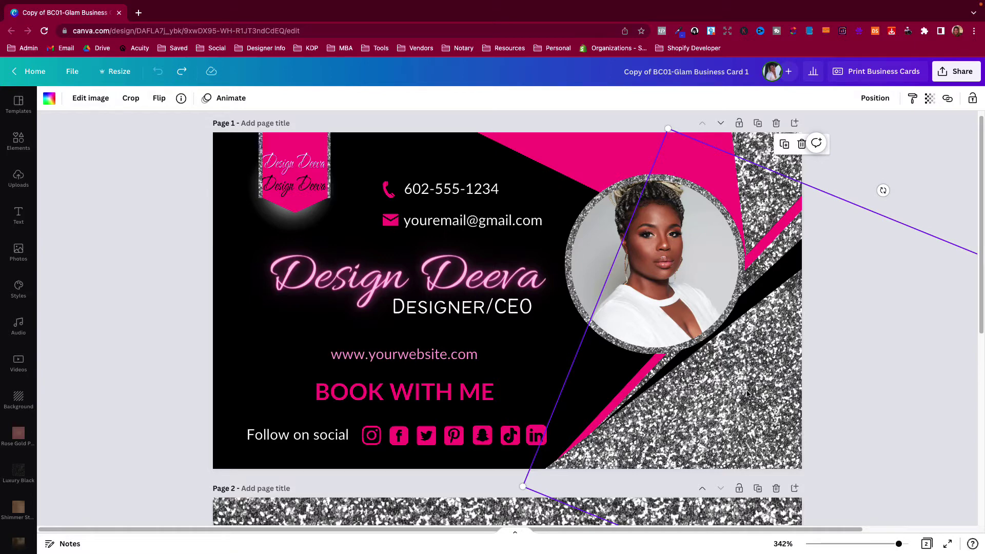
# Select the pink diagonal stripe from among the overlapping layers
pyautogui.click(747, 356)
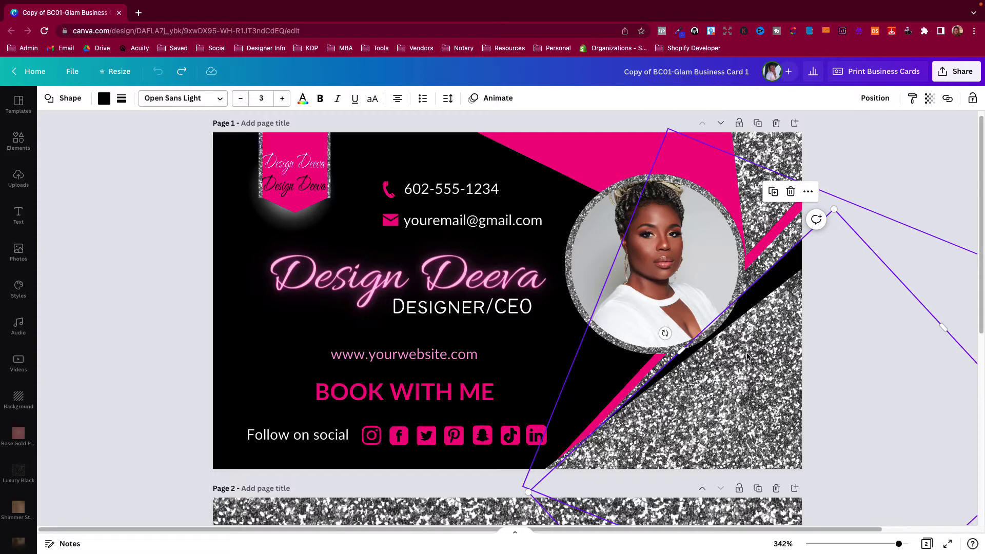
pyautogui.click(765, 263)
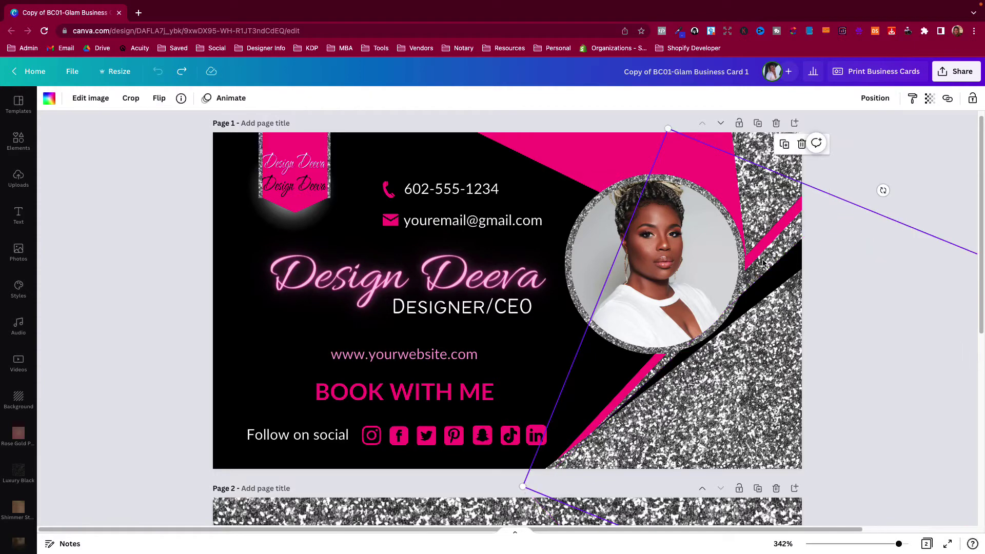
pyautogui.click(766, 264)
pyautogui.click(767, 265)
pyautogui.click(769, 266)
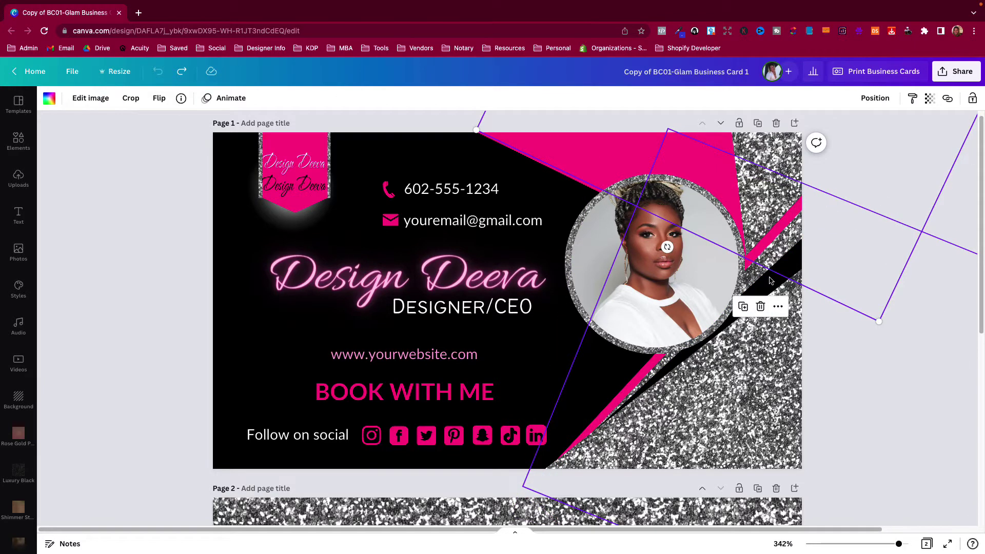
pyautogui.click(770, 280)
pyautogui.click(770, 280)
pyautogui.click(770, 280)
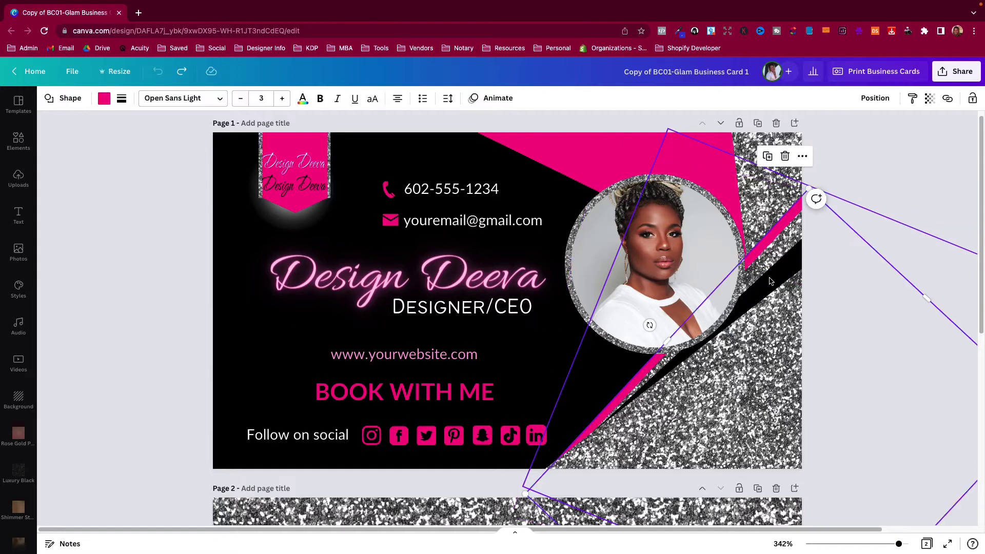
pyautogui.click(785, 282)
pyautogui.click(787, 284)
# Try red and turquoise fills on the pink stripe, then revert it to pink
pyautogui.click(104, 98)
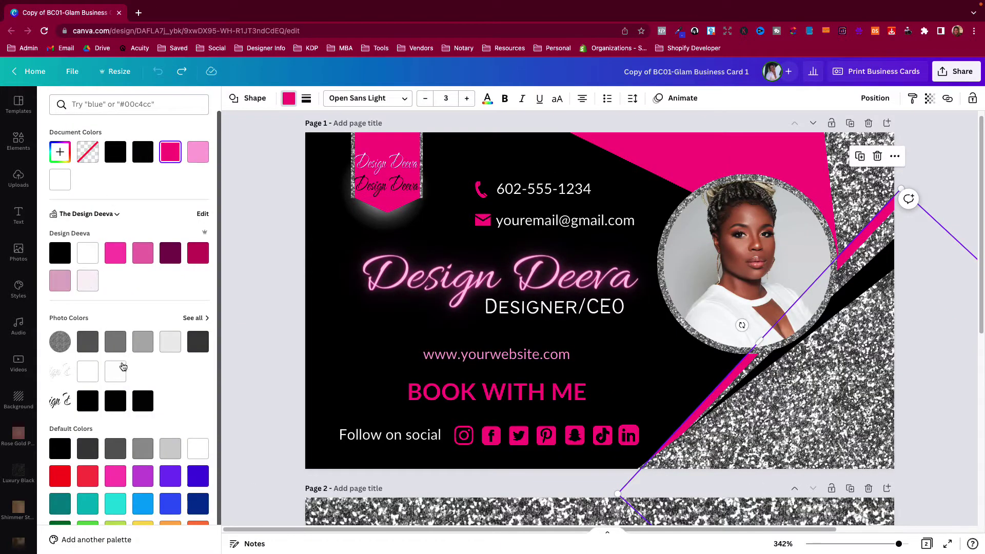
pyautogui.click(87, 481)
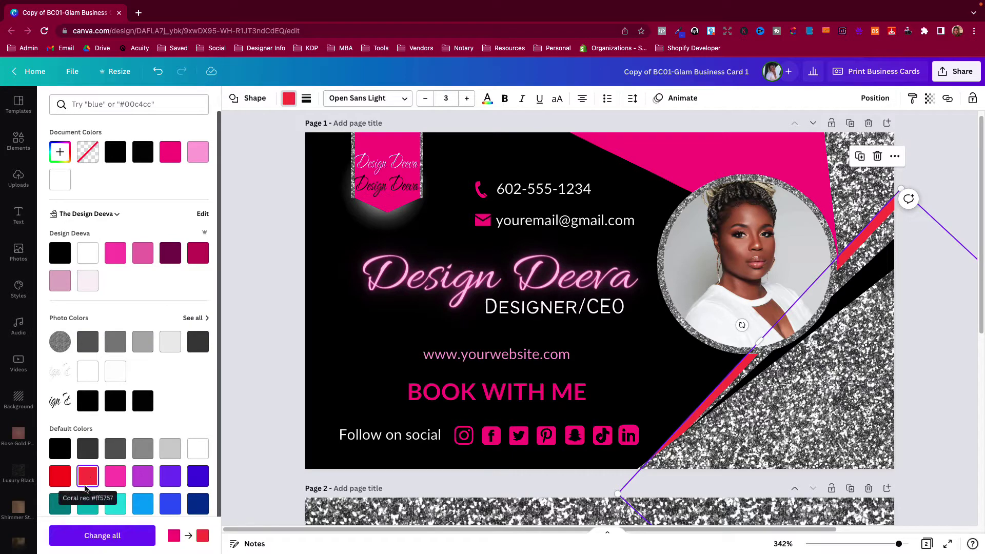
pyautogui.click(113, 506)
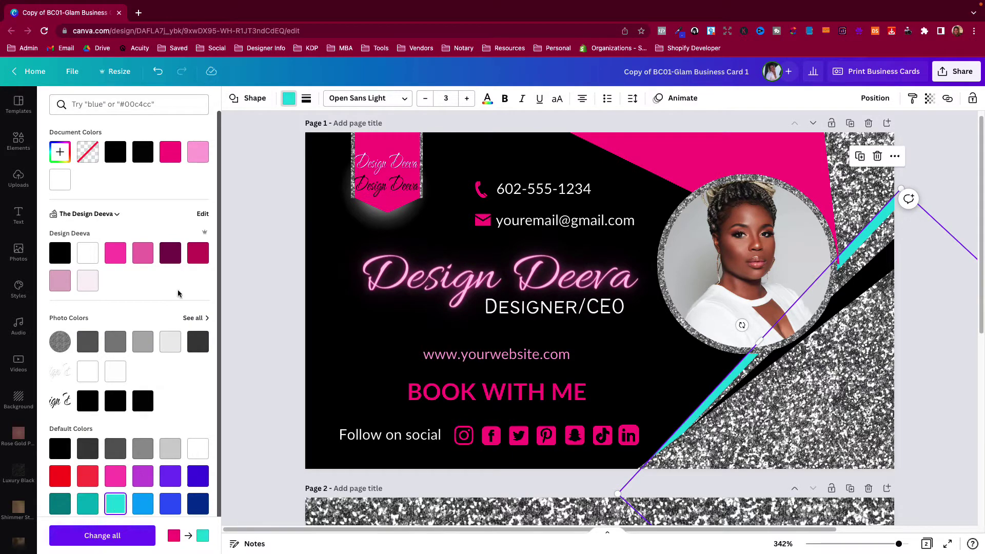
pyautogui.click(158, 71)
pyautogui.click(158, 71)
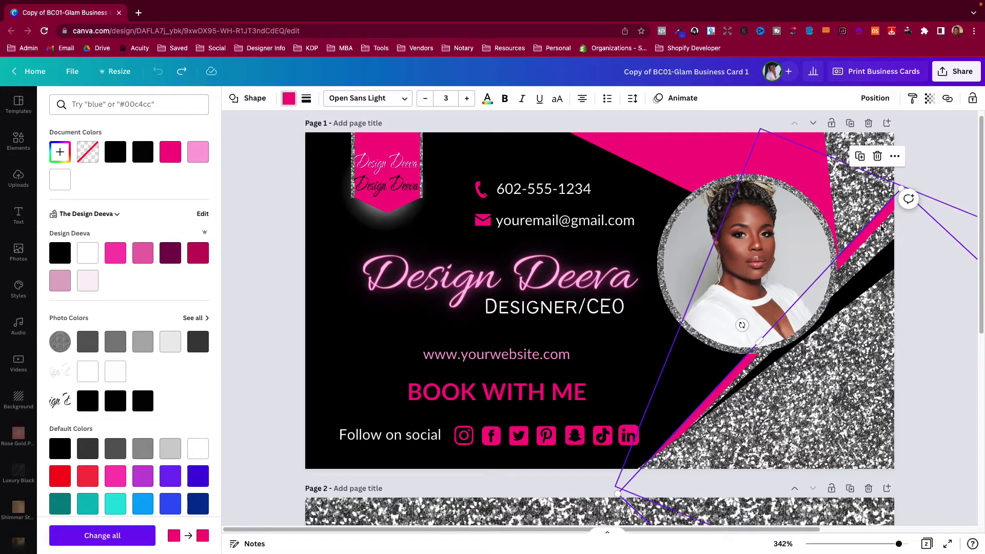
pyautogui.press('Escape')
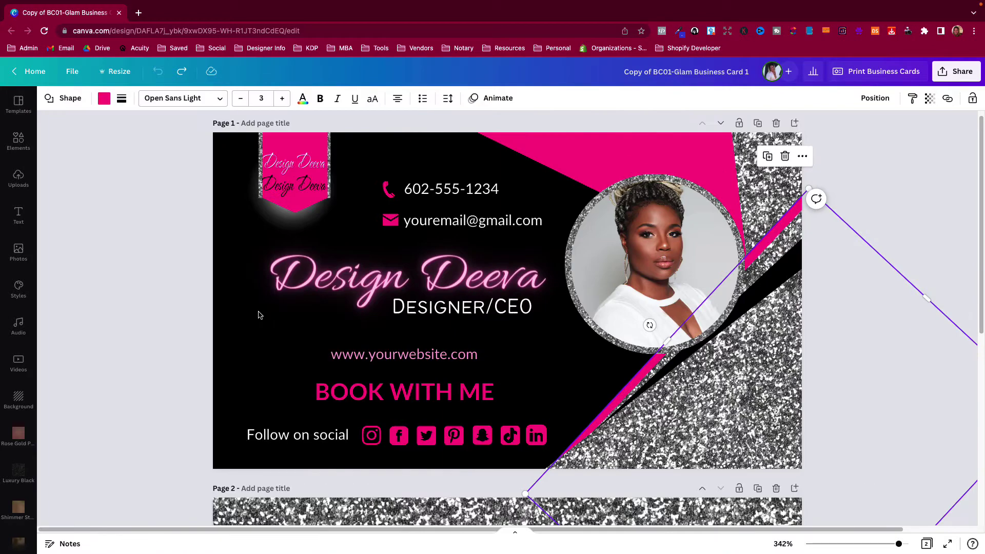
pyautogui.click(877, 181)
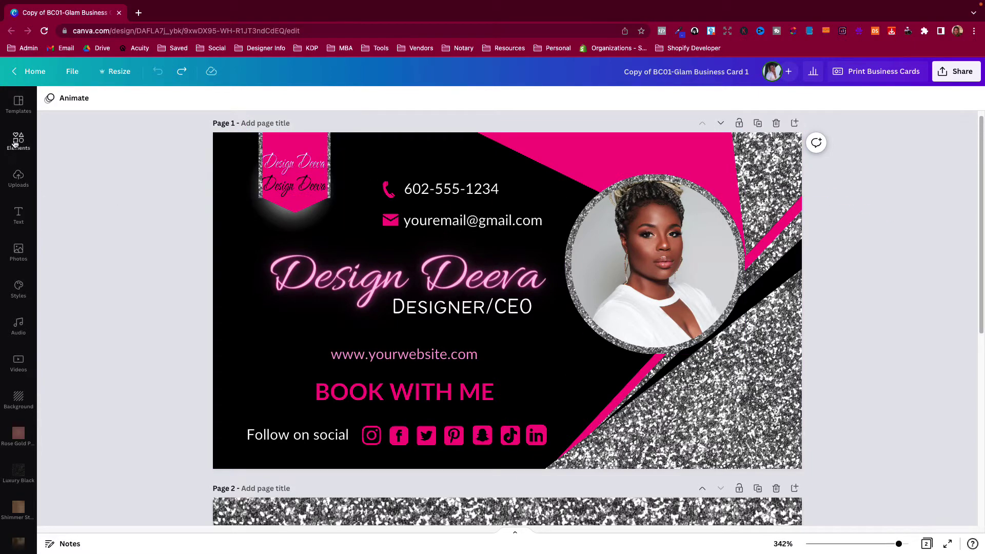
# Apply the red/teal Styles palette and shuffle it until the card turns dark brown and beige
pyautogui.click(22, 290)
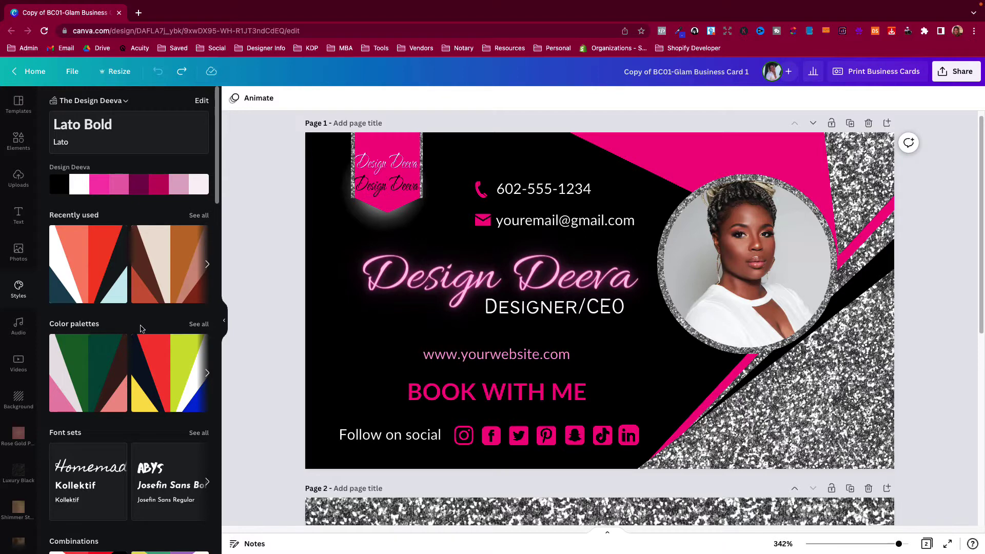
pyautogui.click(191, 327)
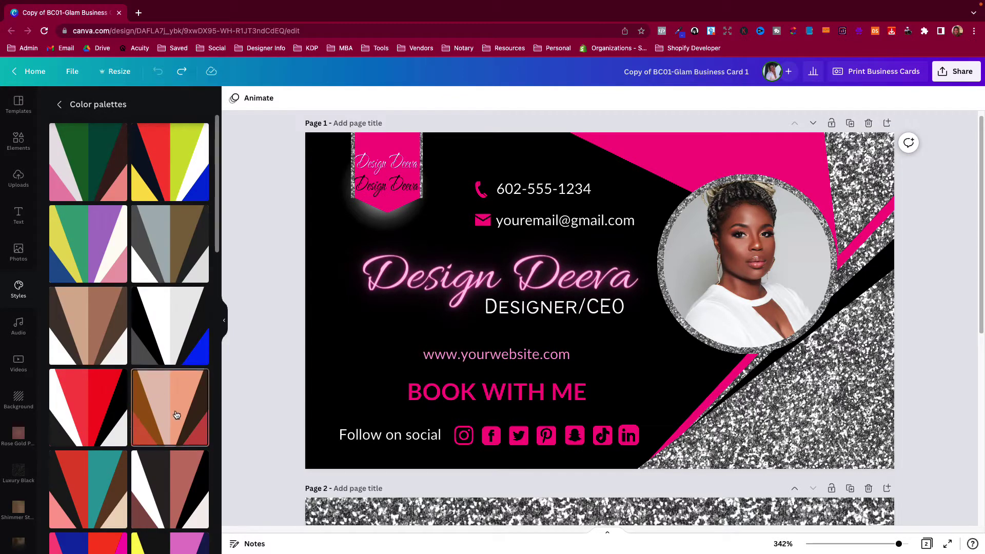
pyautogui.scroll(-5, 120, 426)
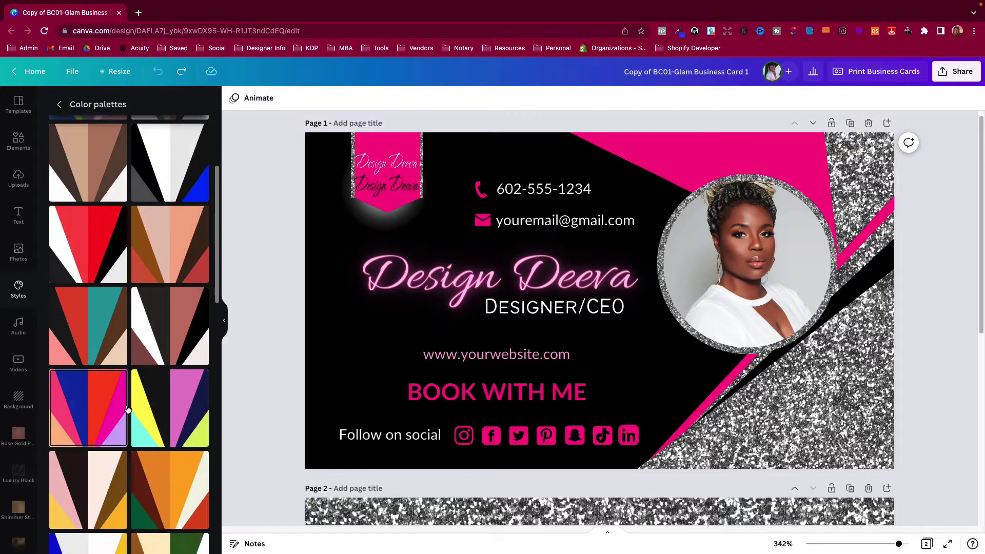
pyautogui.scroll(-8, 105, 390)
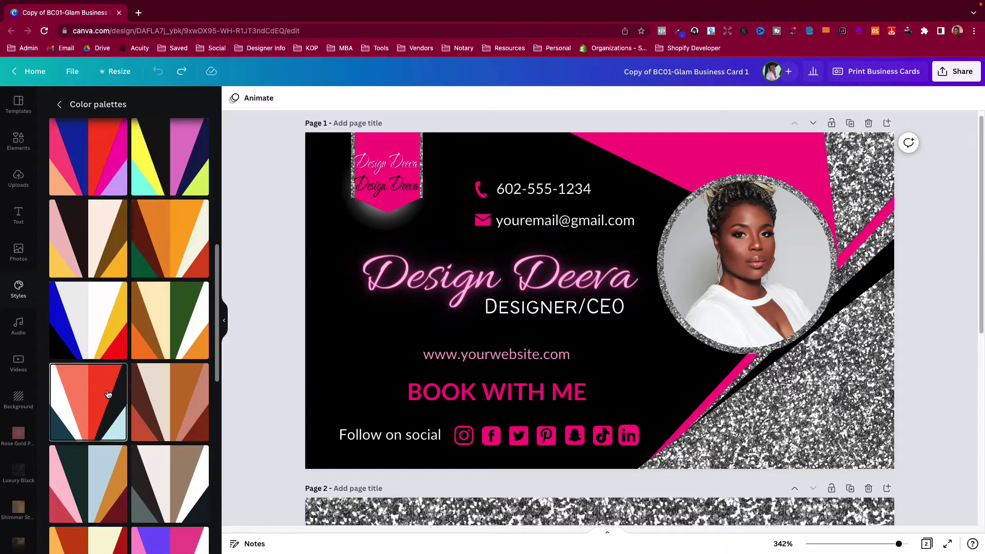
pyautogui.scroll(7, 109, 394)
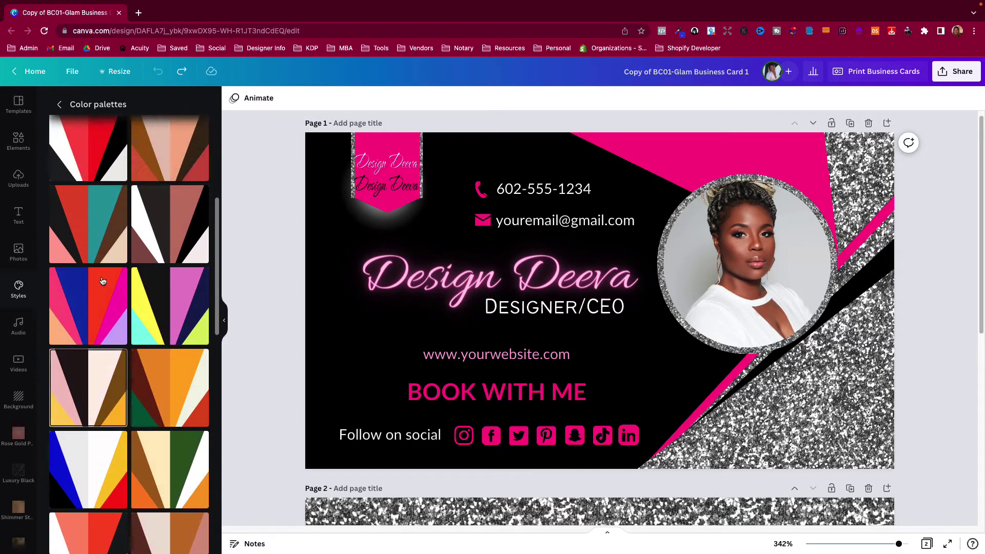
pyautogui.click(89, 250)
pyautogui.click(88, 250)
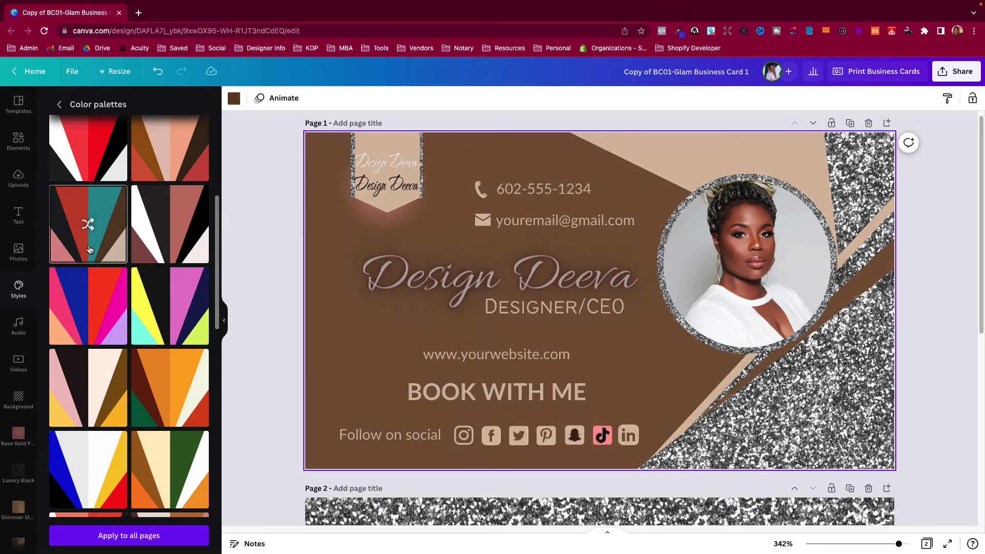
pyautogui.click(88, 250)
pyautogui.click(89, 250)
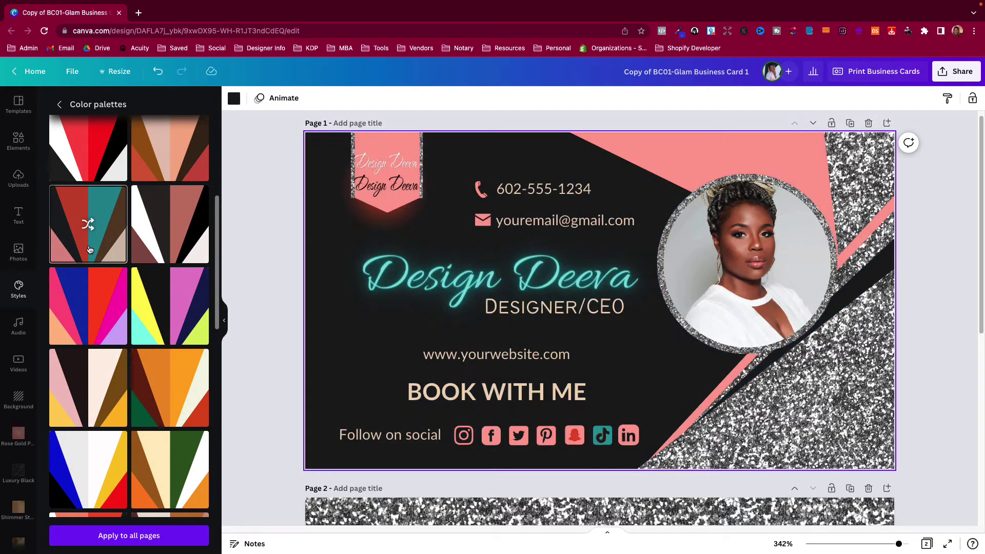
pyautogui.click(89, 250)
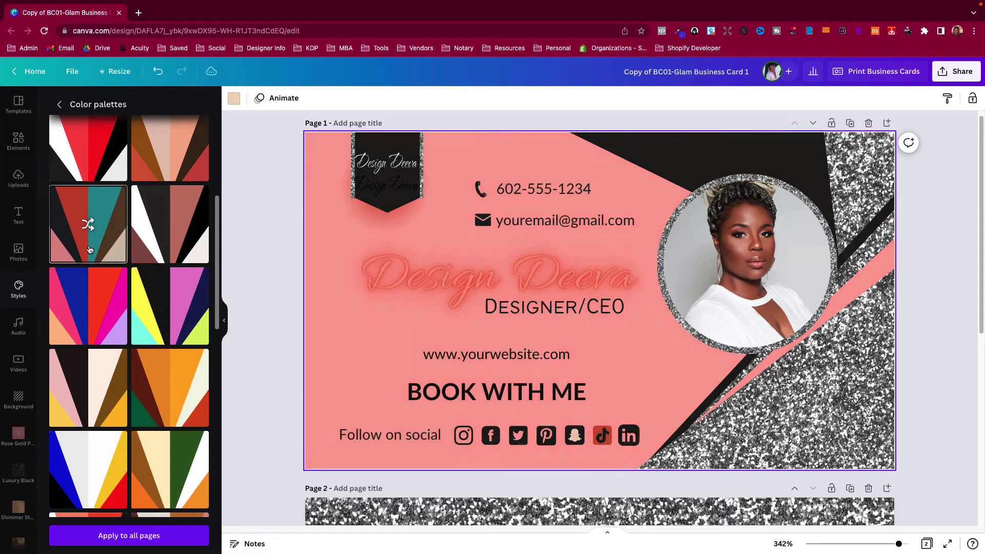
pyautogui.click(89, 250)
pyautogui.click(88, 250)
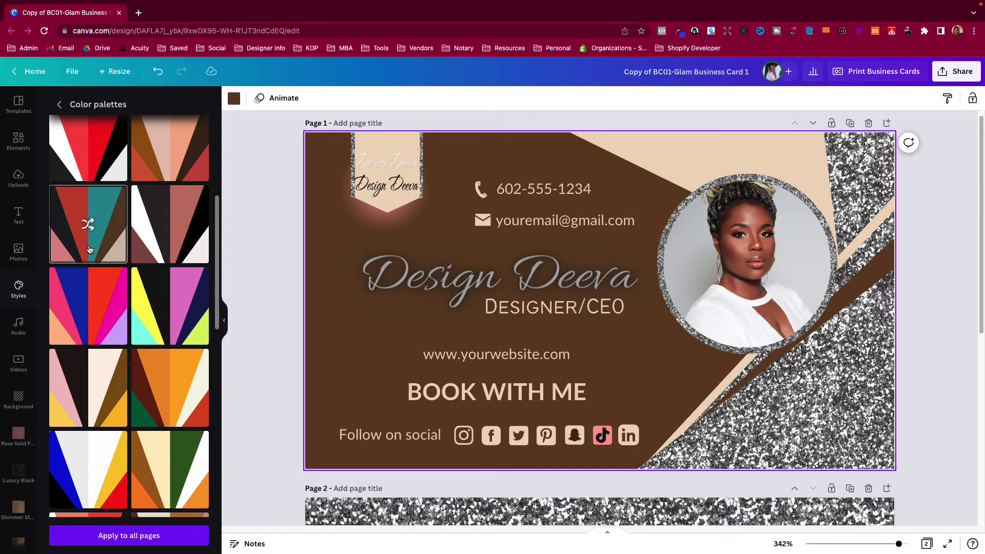
pyautogui.click(421, 286)
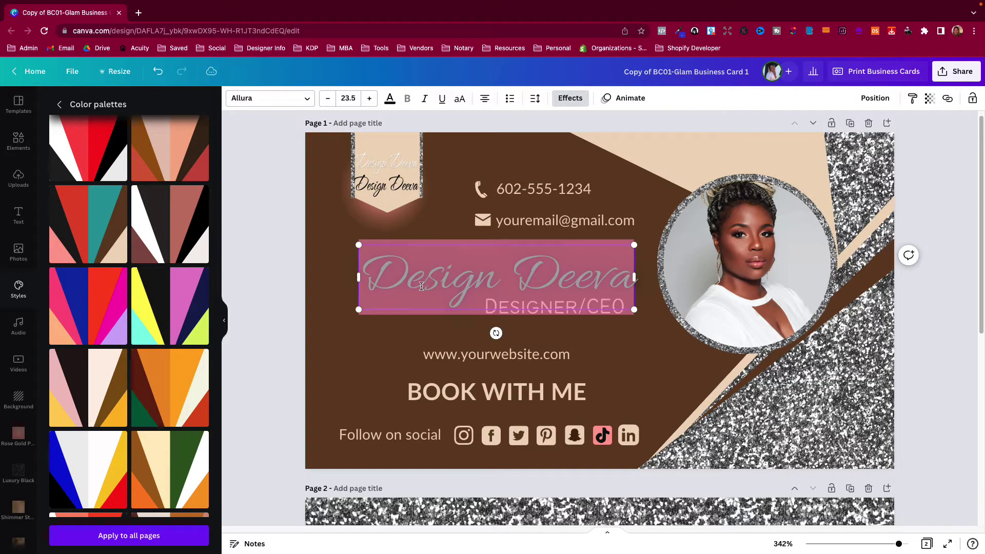
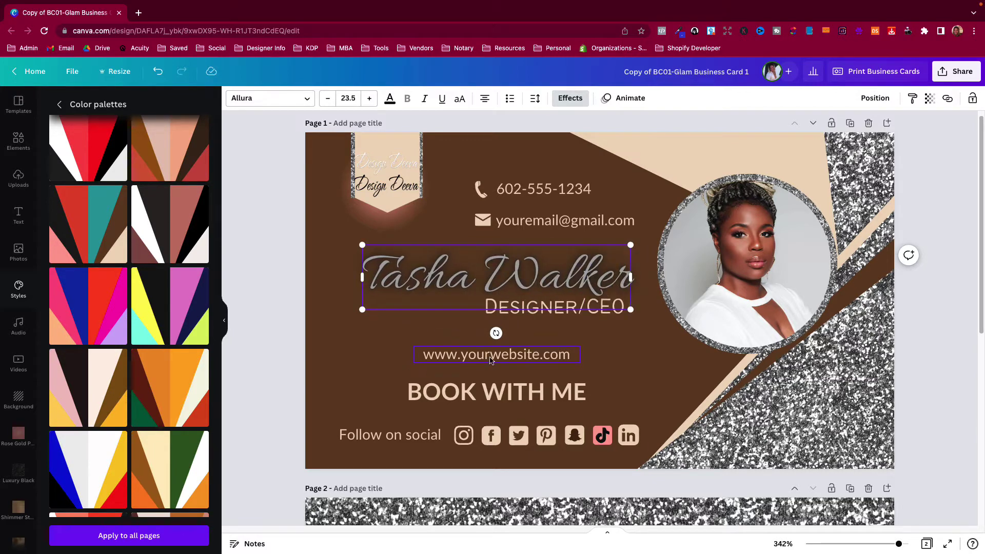
# Replace the Design Deeva heading with the client's name and the website line with their web address
pyautogui.doubleClick(490, 359)
pyautogui.write('www.')
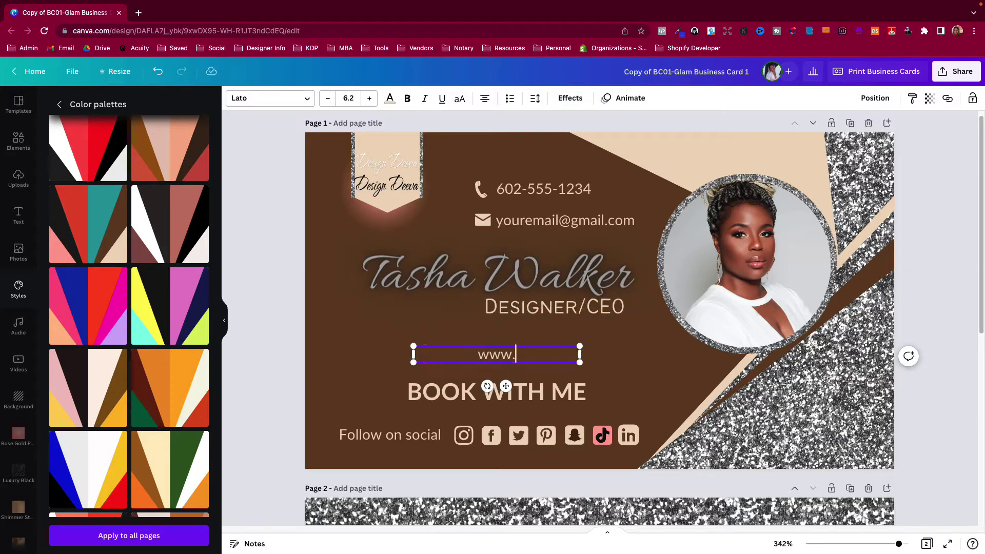
pyautogui.write('tash')
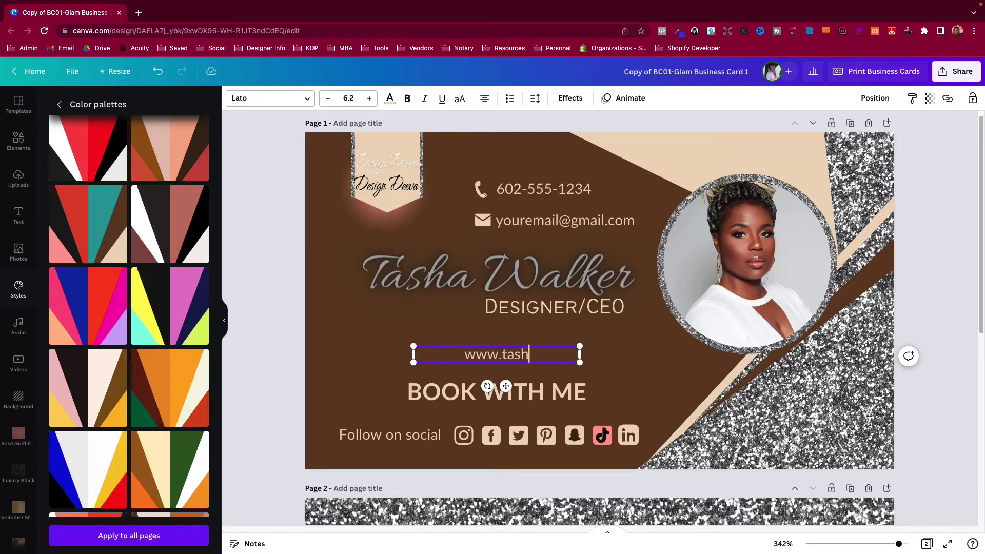
pyautogui.write('aslab.com')
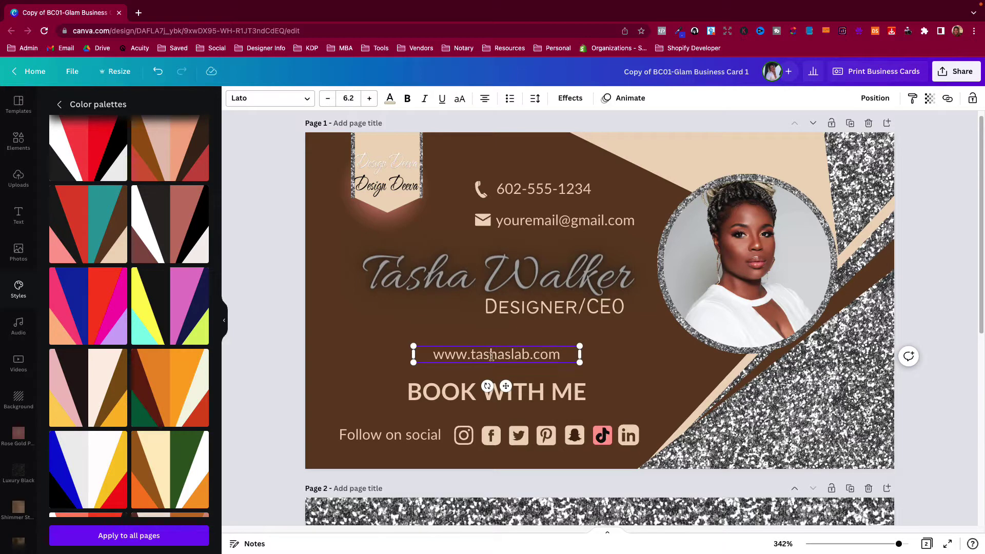
pyautogui.click(600, 439)
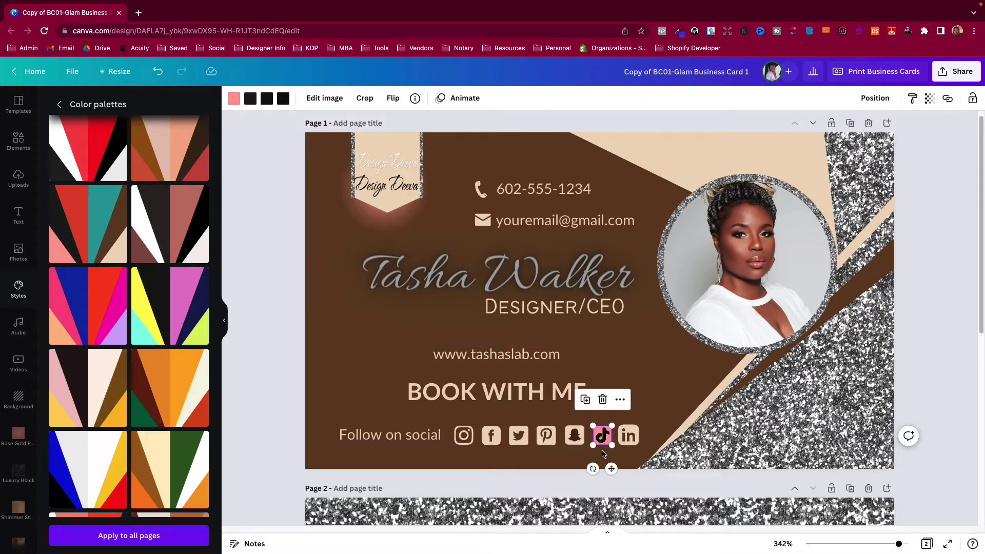
# Recolour the TikTok icon's black parts to the document brown, checking against the Snapchat icon
pyautogui.click(235, 101)
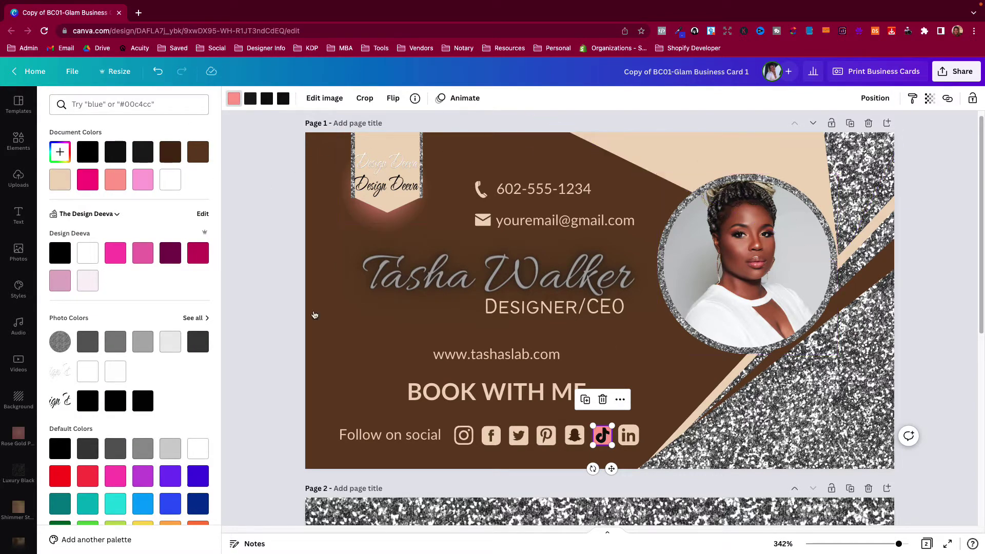
pyautogui.click(57, 183)
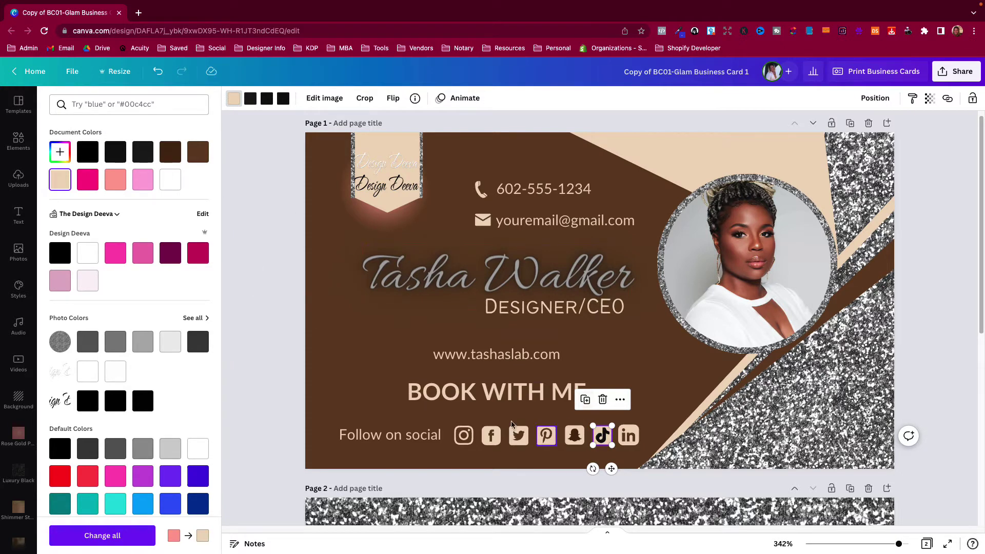
pyautogui.click(255, 98)
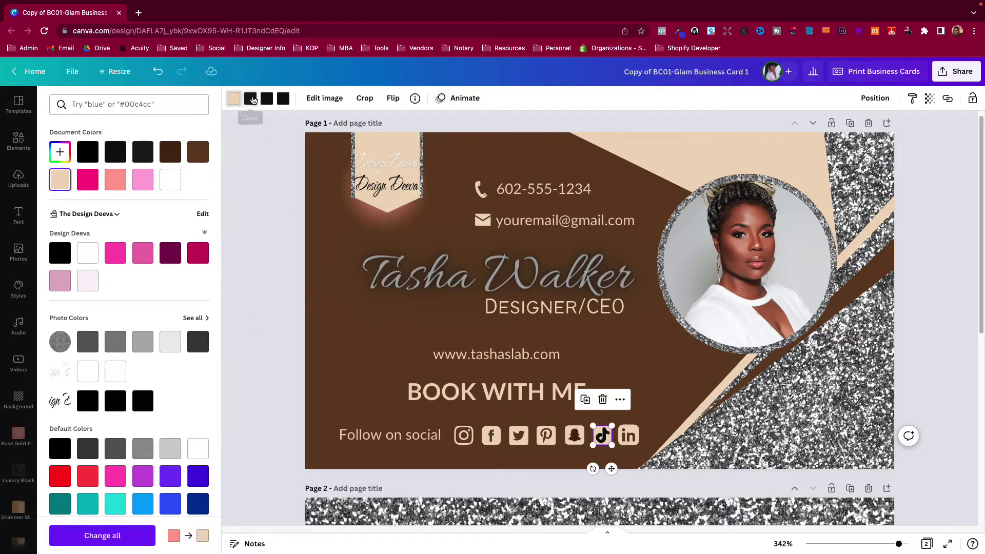
pyautogui.click(267, 98)
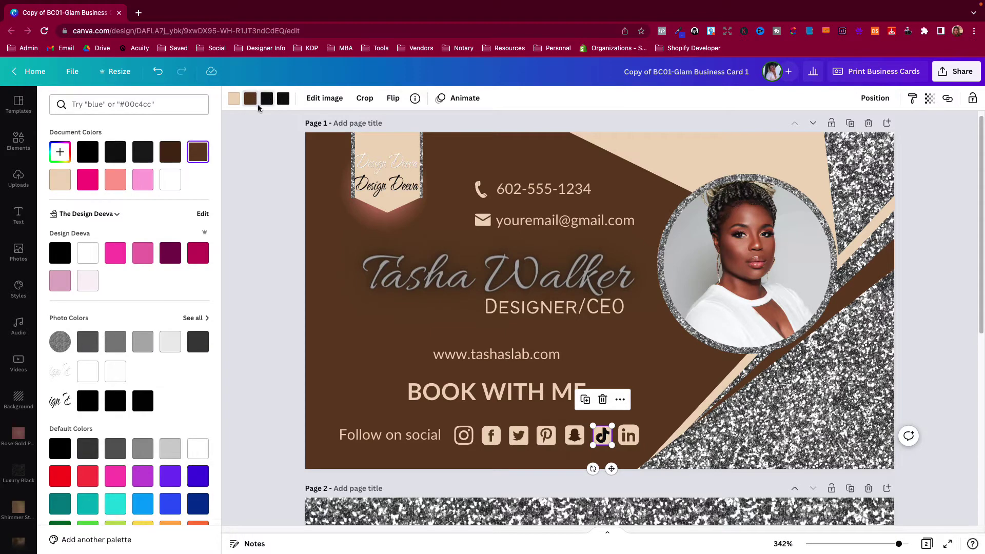
pyautogui.click(198, 152)
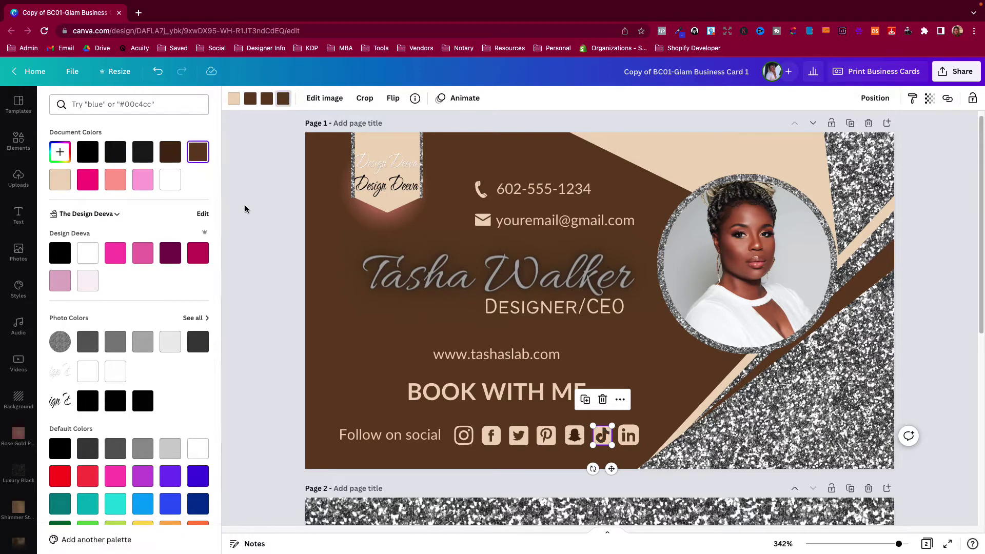
pyautogui.click(653, 378)
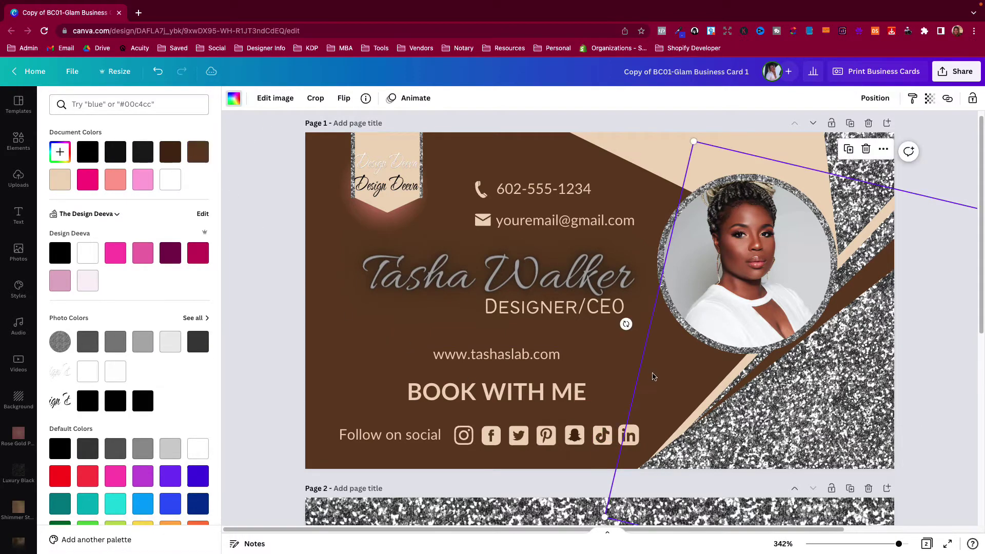
pyautogui.click(576, 436)
pyautogui.click(267, 98)
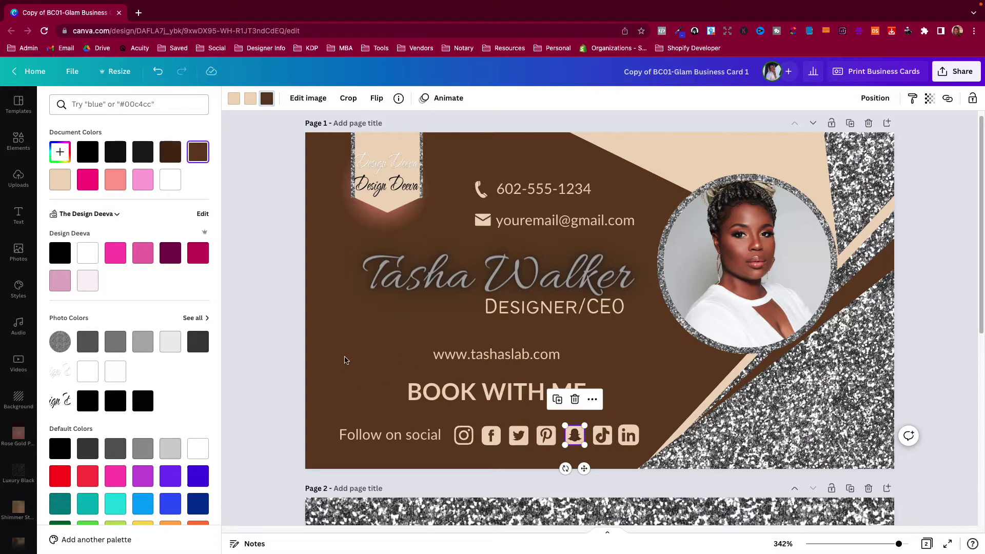
pyautogui.press('Escape')
pyautogui.click(634, 387)
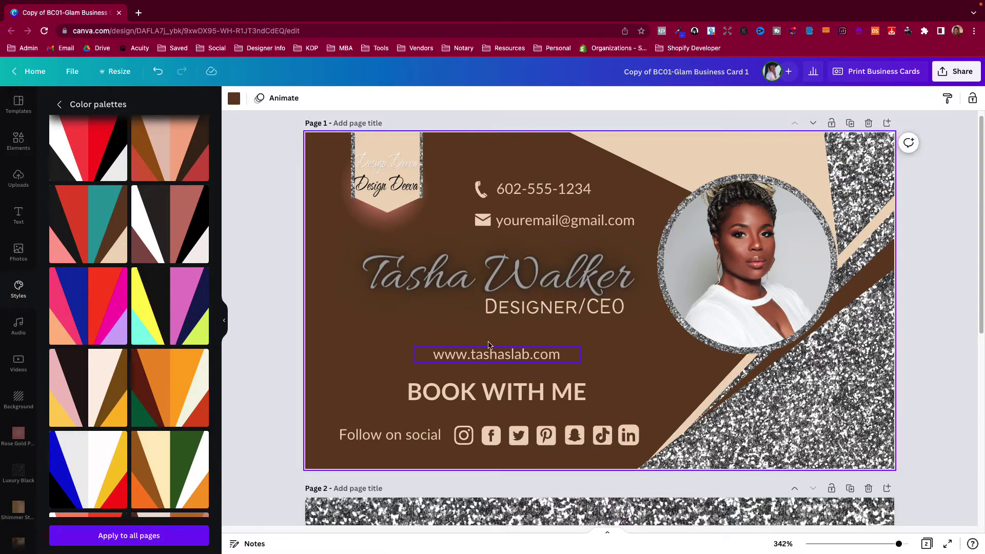
# Try pink, salmon and brown on the name heading, then settle on light tan
pyautogui.click(393, 273)
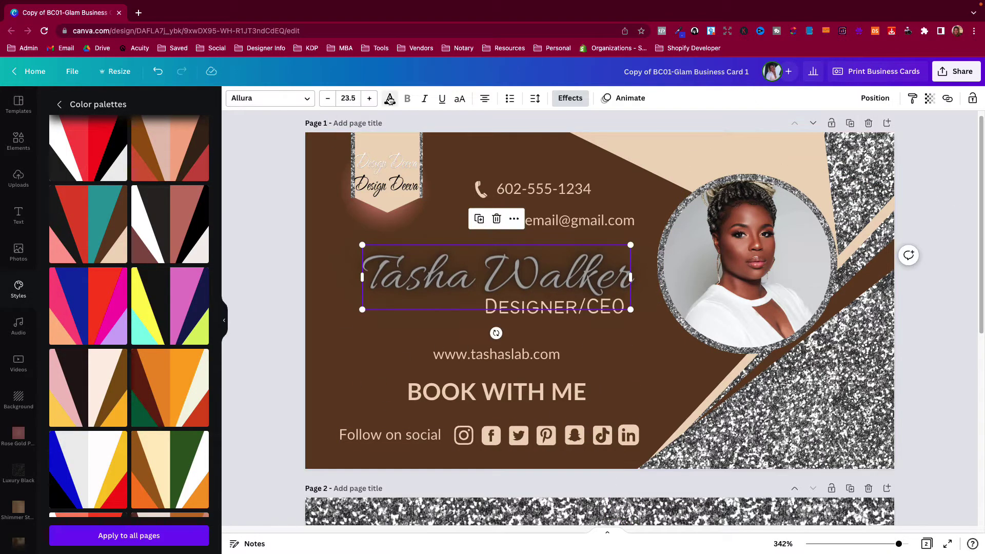
pyautogui.click(390, 98)
pyautogui.click(196, 152)
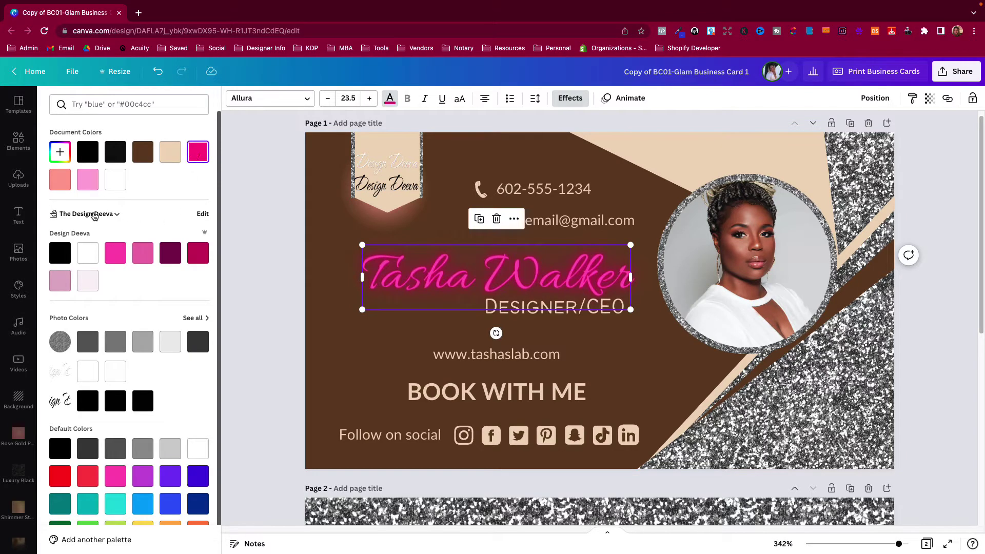
pyautogui.click(62, 182)
pyautogui.click(147, 154)
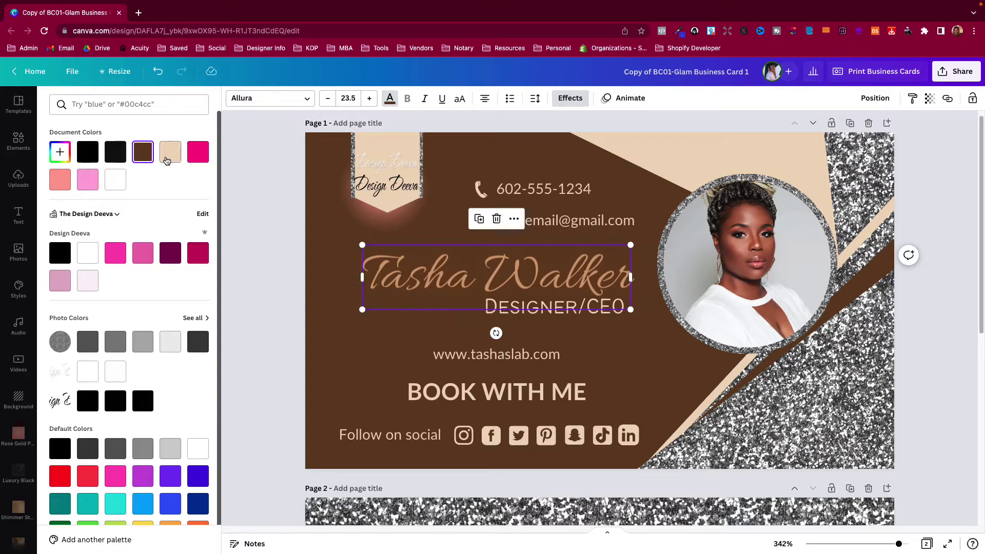
pyautogui.click(171, 152)
pyautogui.press('Escape')
pyautogui.click(289, 311)
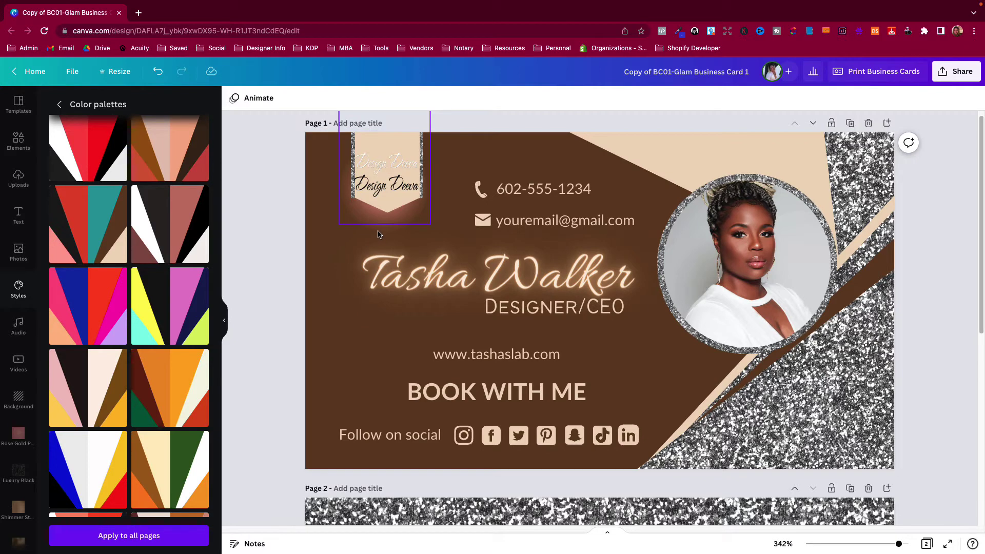
# Ungroup the Design Deeva logo and nudge its wording image, then undo the move
pyautogui.click(382, 211)
pyautogui.click(816, 101)
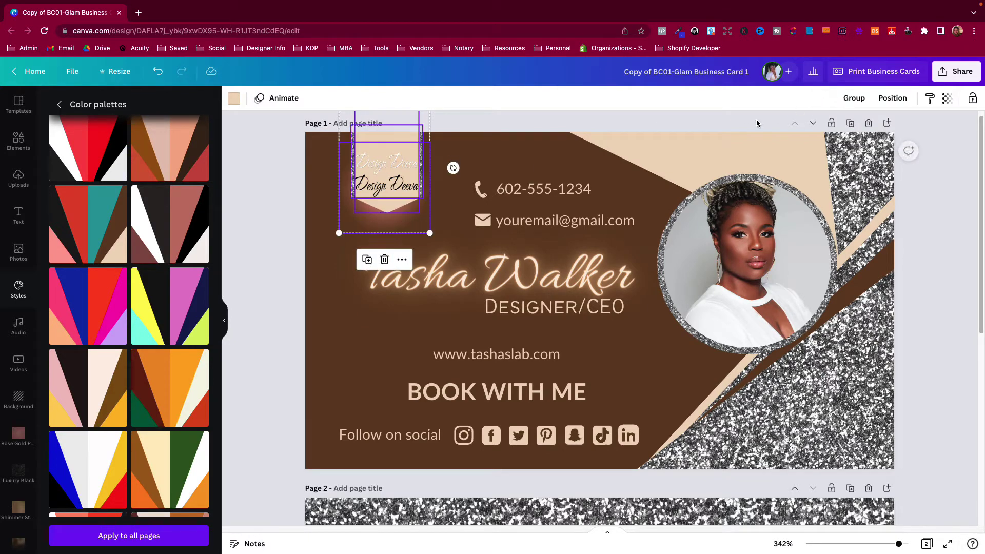
pyautogui.click(385, 183)
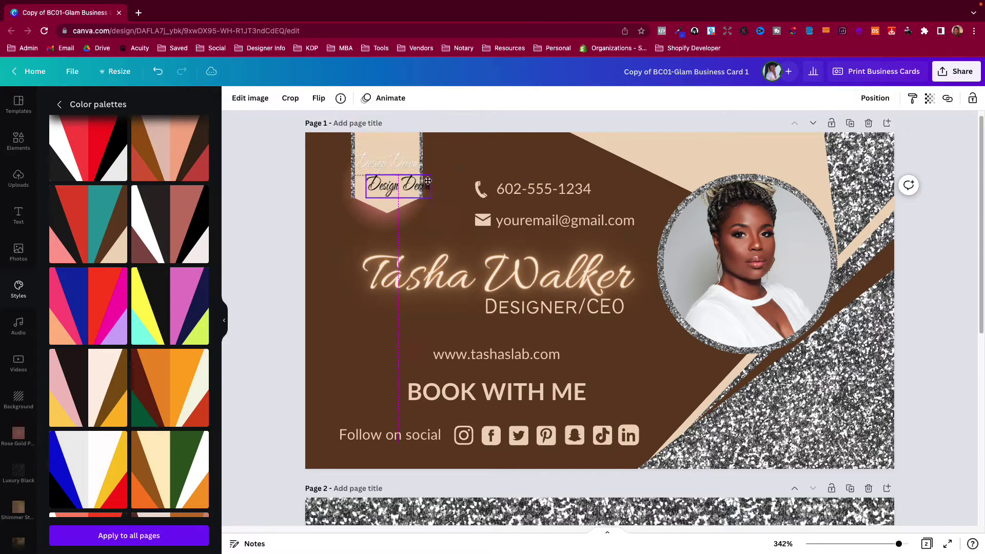
pyautogui.moveTo(385, 183)
pyautogui.mouseDown()
pyautogui.moveTo(437, 184)
pyautogui.moveTo(386, 184)
pyautogui.mouseUp()
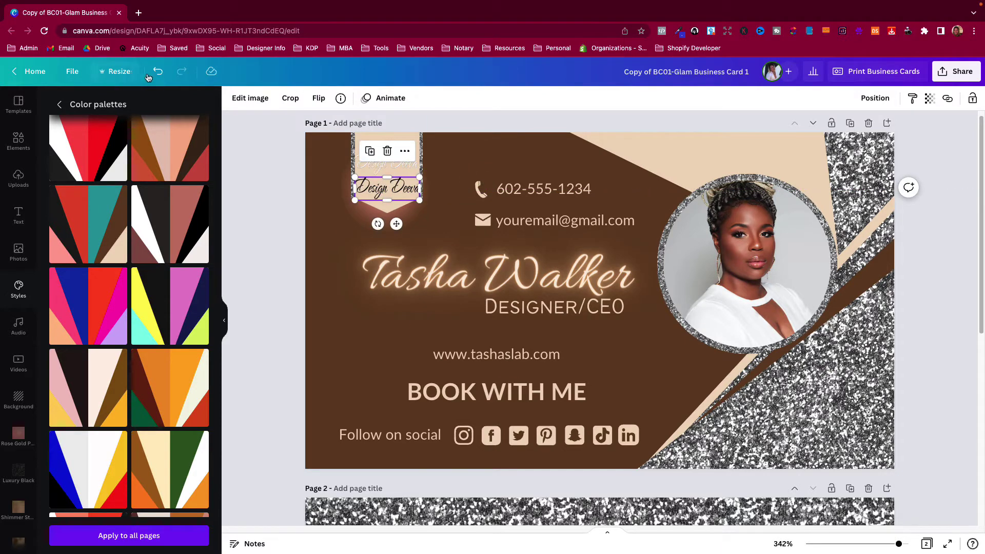
pyautogui.click(157, 71)
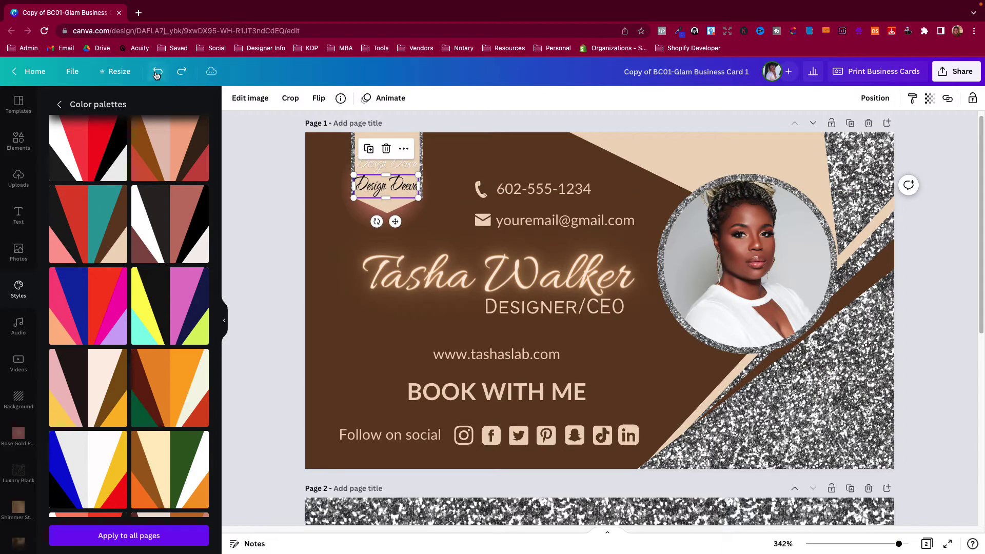
pyautogui.click(283, 138)
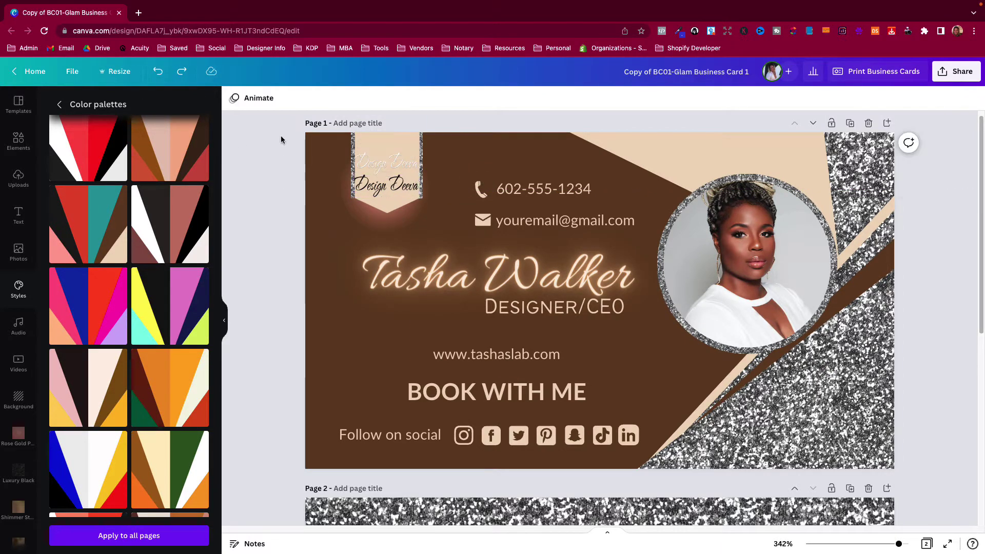
# Undo and redo until the name heading loses its glow effect
pyautogui.click(411, 141)
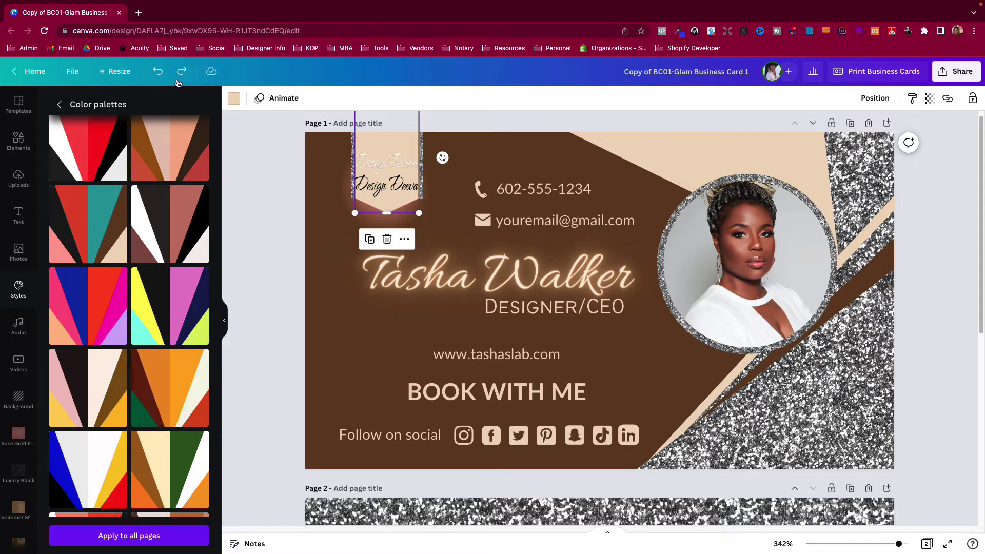
pyautogui.click(158, 74)
pyautogui.click(157, 75)
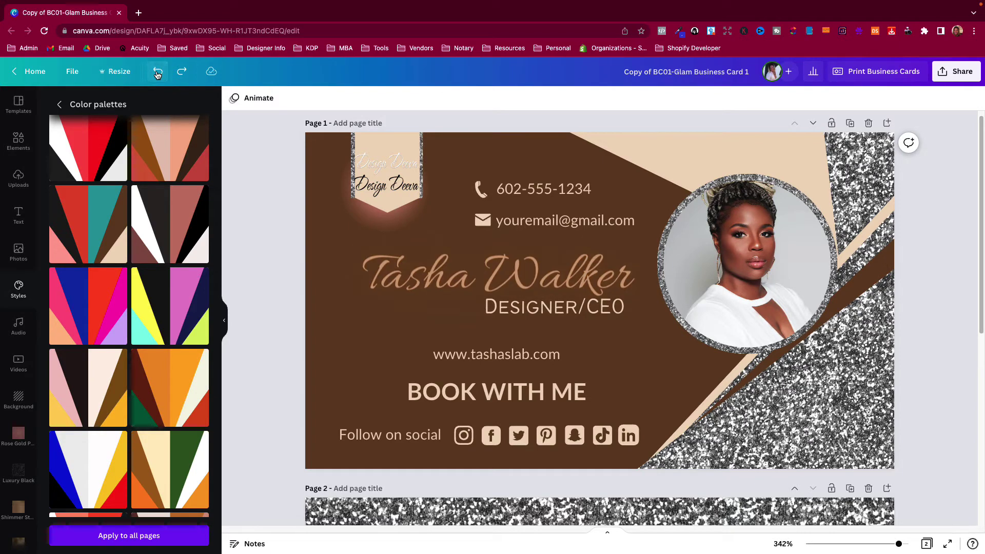
pyautogui.click(157, 75)
pyautogui.click(158, 74)
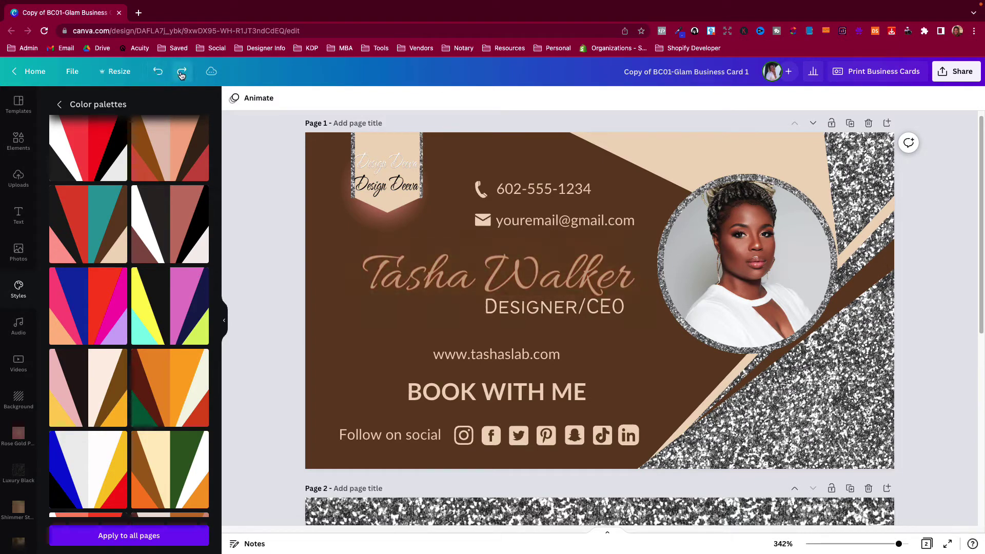
pyautogui.click(385, 144)
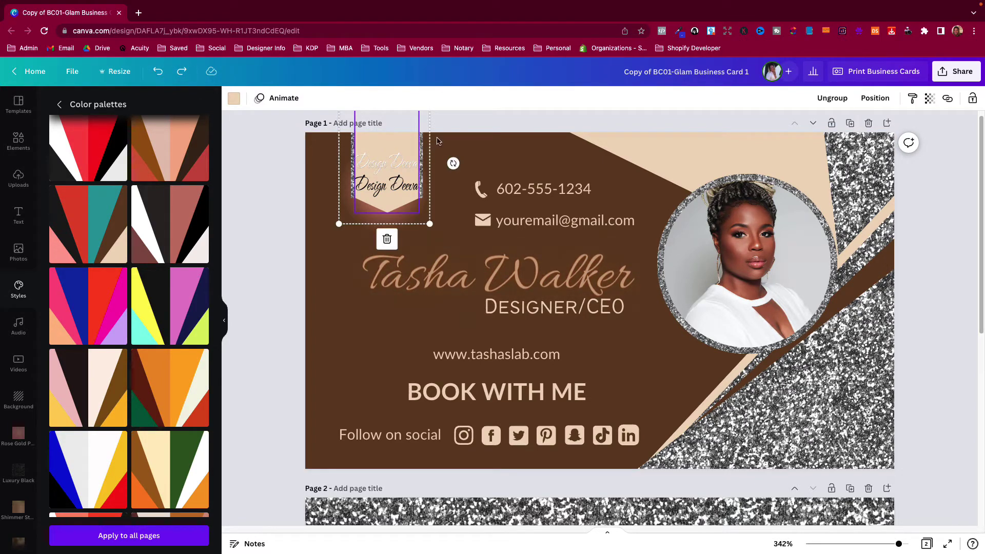
# Ungroup the Design Deeva banner and move its soft shadow image off the card
pyautogui.click(422, 159)
pyautogui.moveTo(422, 159); pyautogui.dragTo(386, 157)
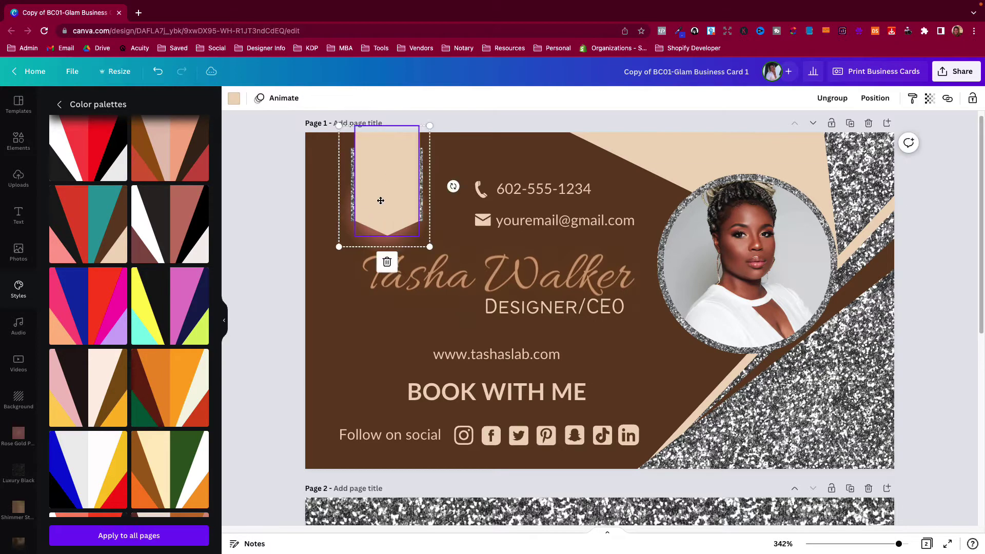
pyautogui.moveTo(378, 200); pyautogui.dragTo(380, 165)
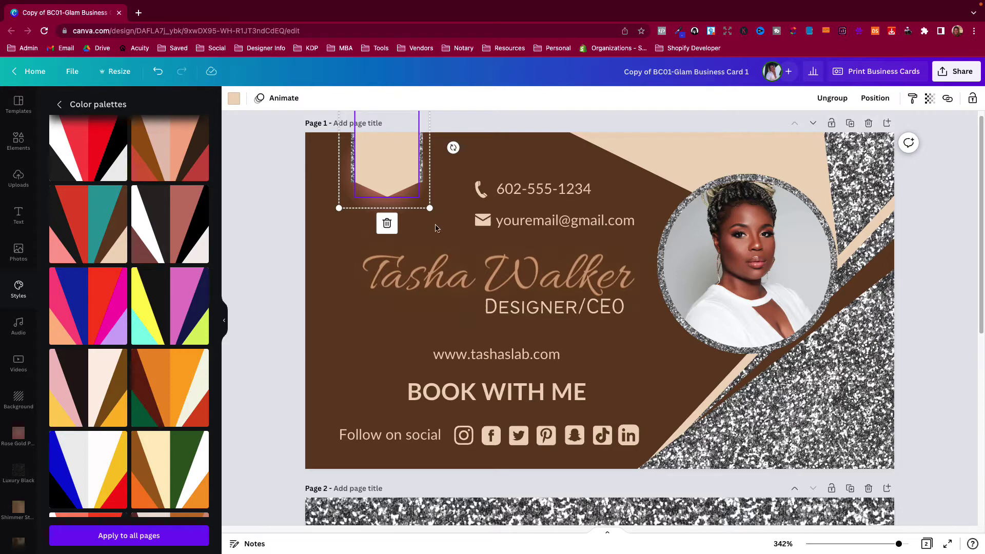
pyautogui.click(832, 98)
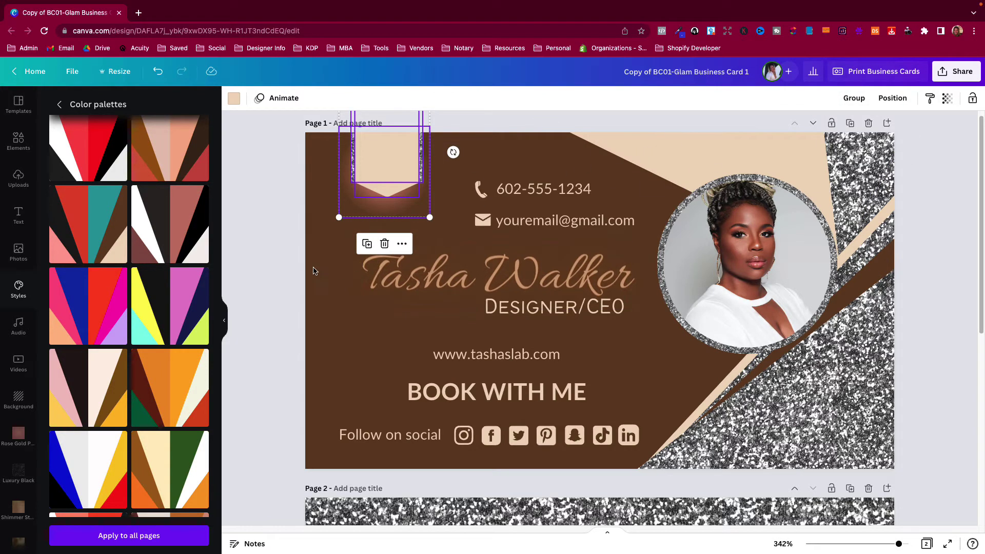
pyautogui.click(352, 213)
pyautogui.moveTo(362, 210); pyautogui.dragTo(320, 285)
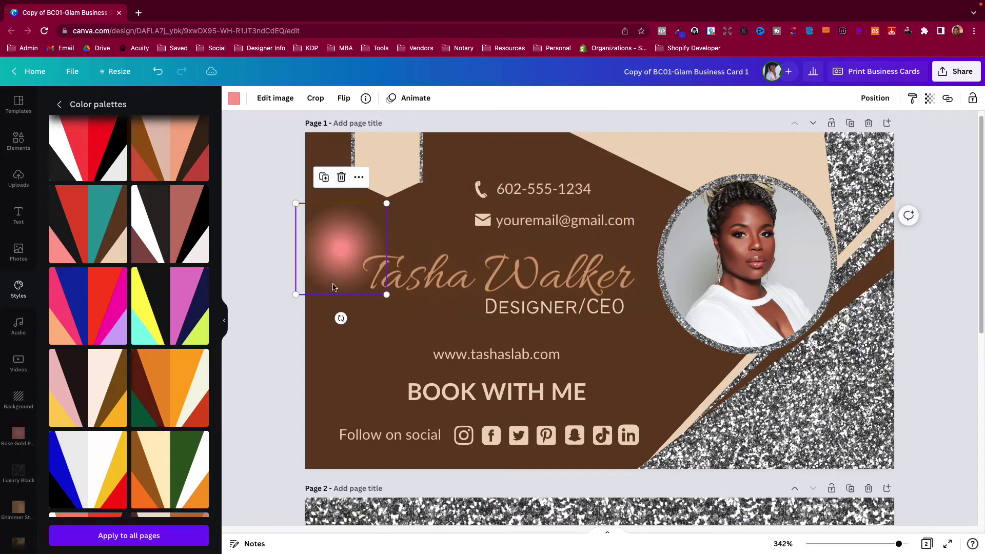
pyautogui.click(909, 214)
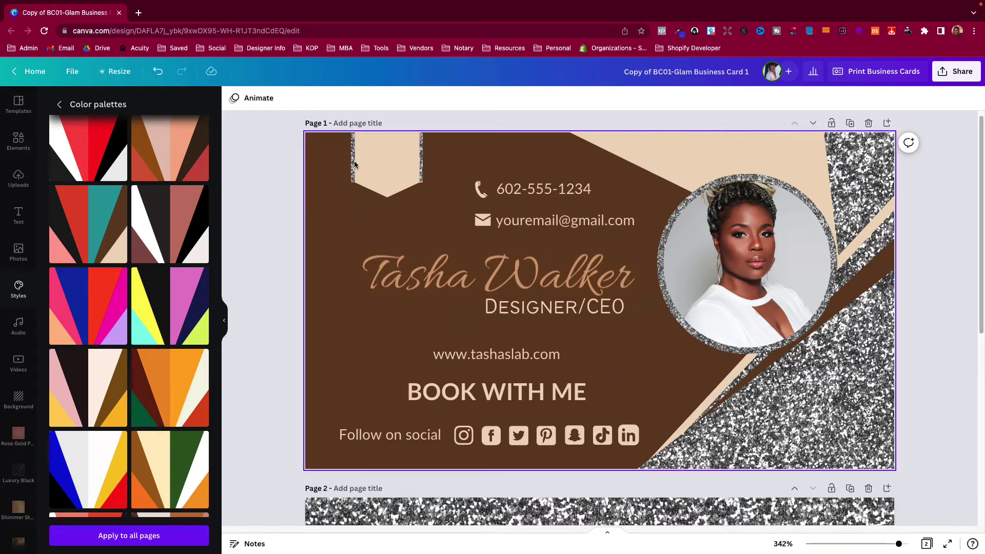
# Delete the beige banner shape and the glitter rectangle behind it
pyautogui.moveTo(369, 167); pyautogui.dragTo(371, 193)
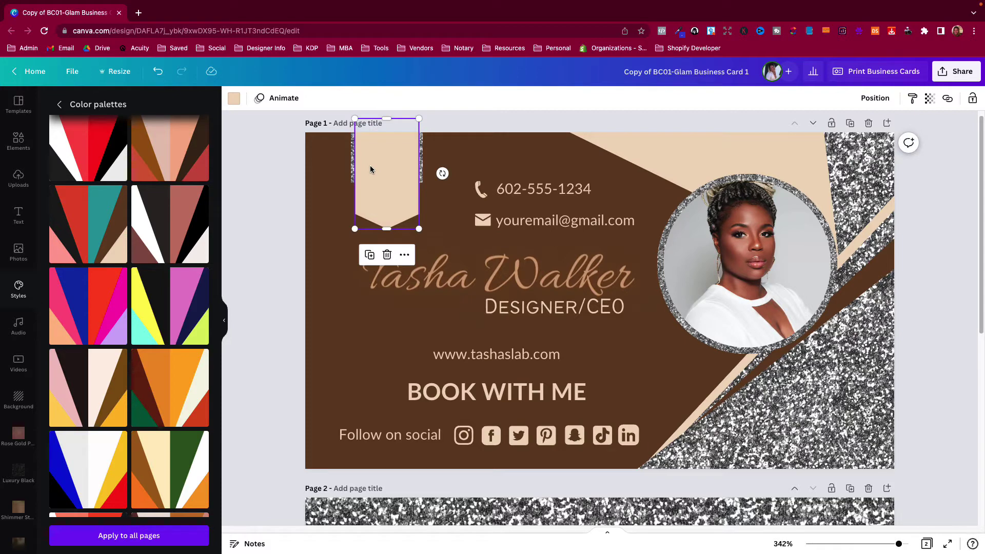
pyautogui.press('Delete')
pyautogui.click(375, 159)
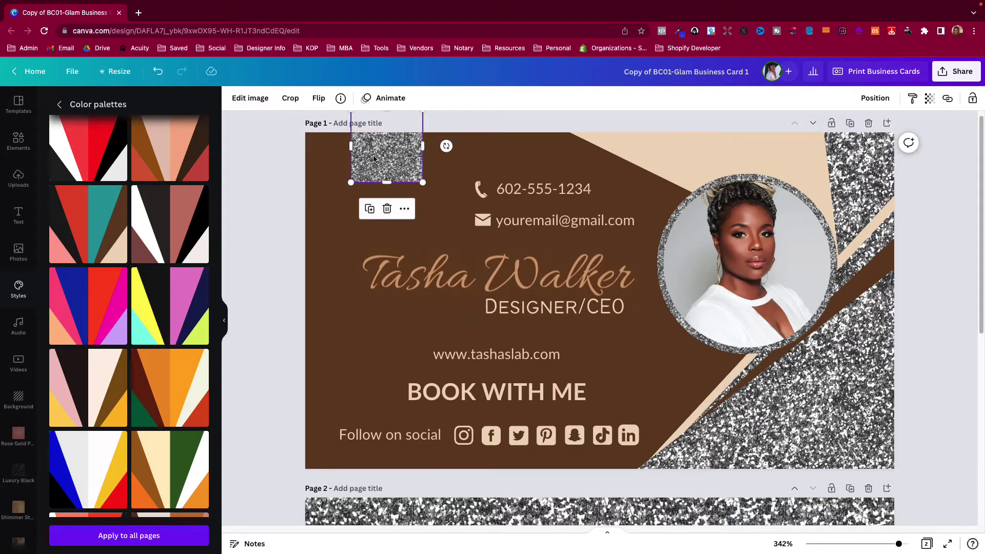
pyautogui.press('Delete')
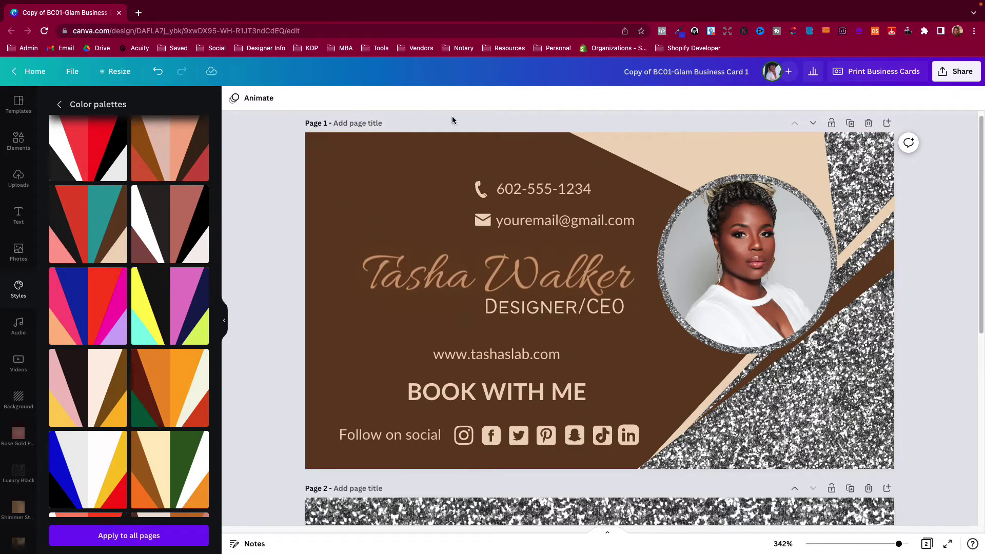
# Shuffle the blue-red-pink palette until the card turns orange and black
pyautogui.click(328, 175)
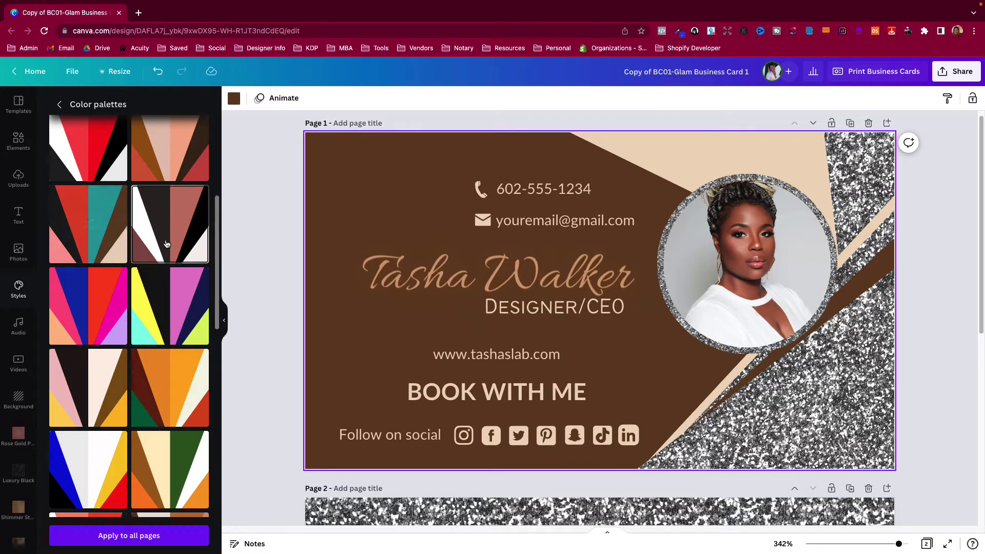
pyautogui.click(90, 327)
pyautogui.click(89, 327)
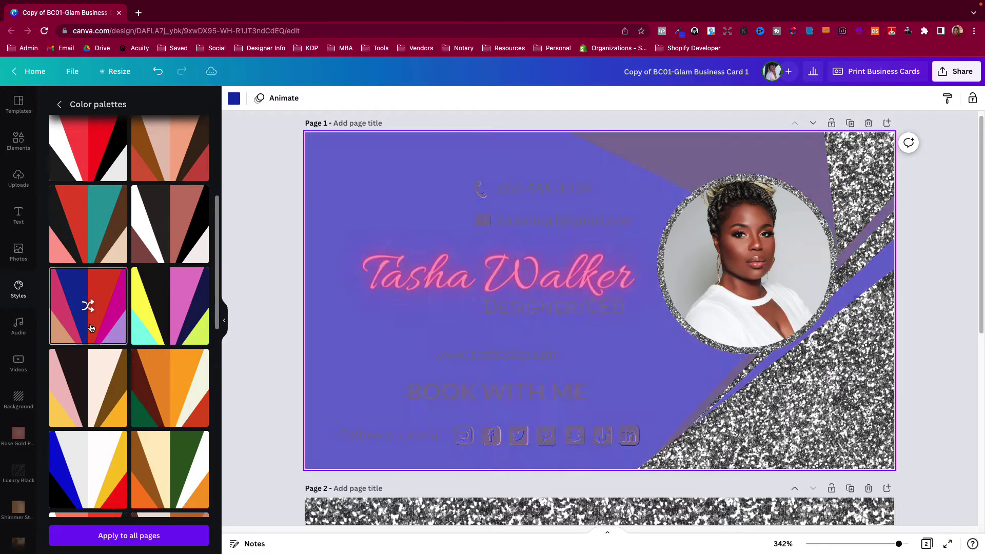
pyautogui.click(89, 327)
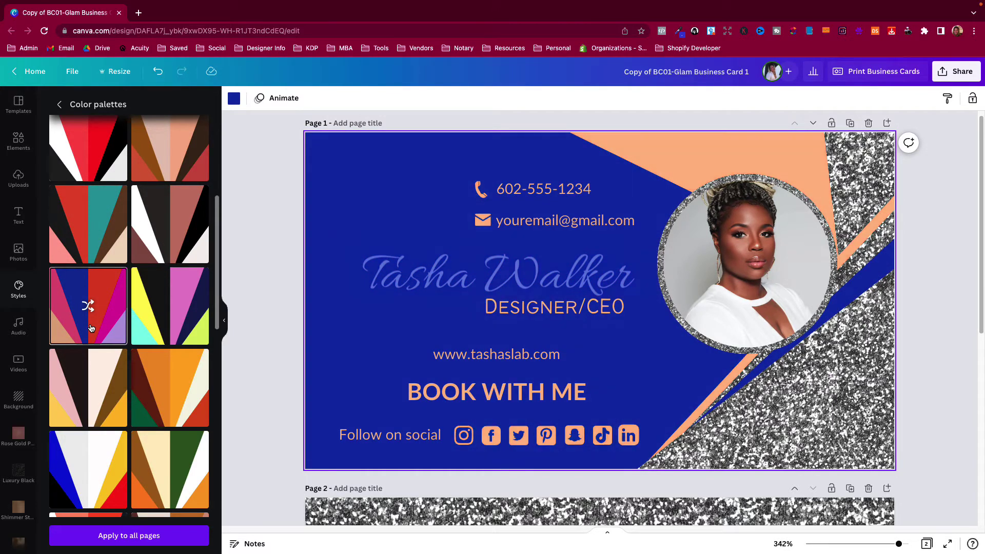
pyautogui.click(90, 327)
pyautogui.click(91, 329)
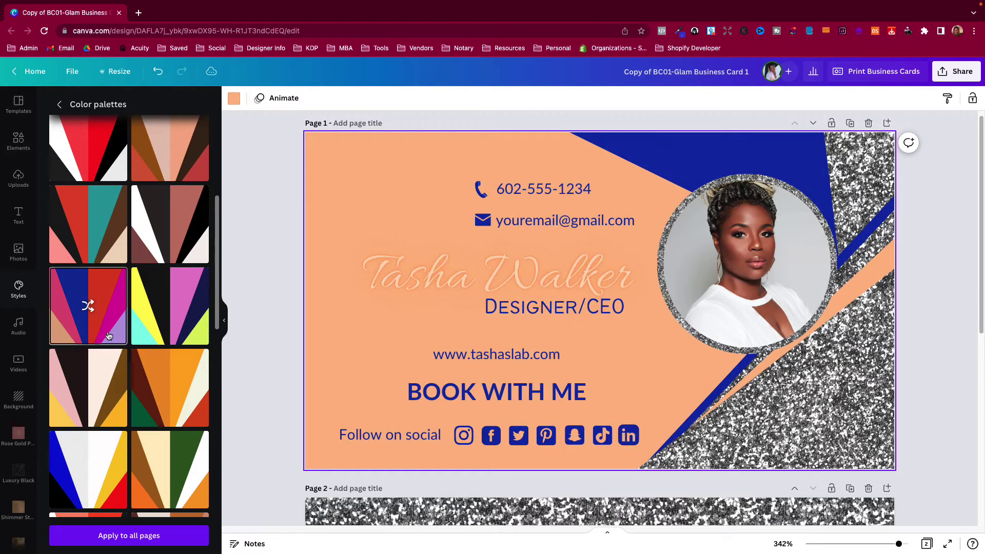
pyautogui.click(110, 379)
pyautogui.click(107, 393)
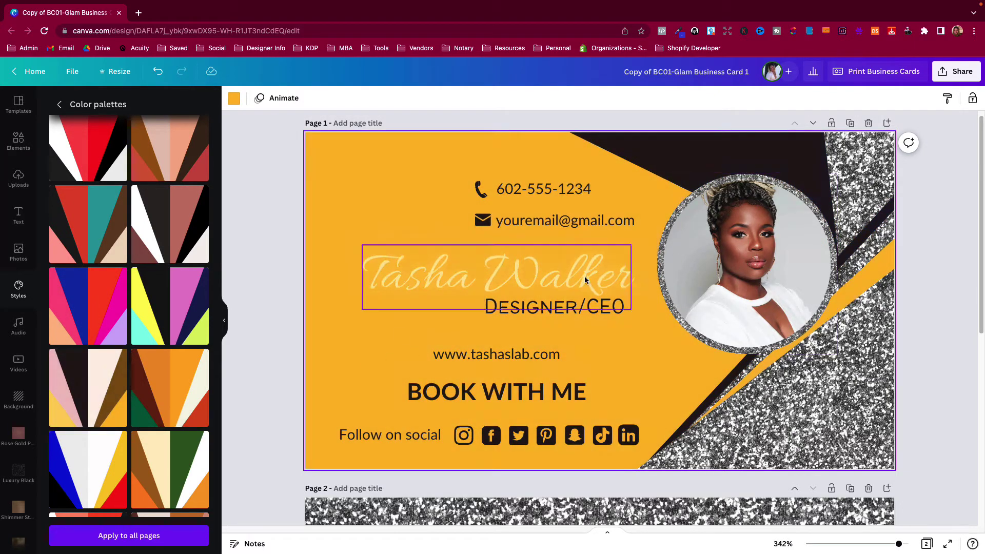
# Set the script name heading's text colour to dark grey/black
pyautogui.click(562, 270)
pyautogui.click(390, 98)
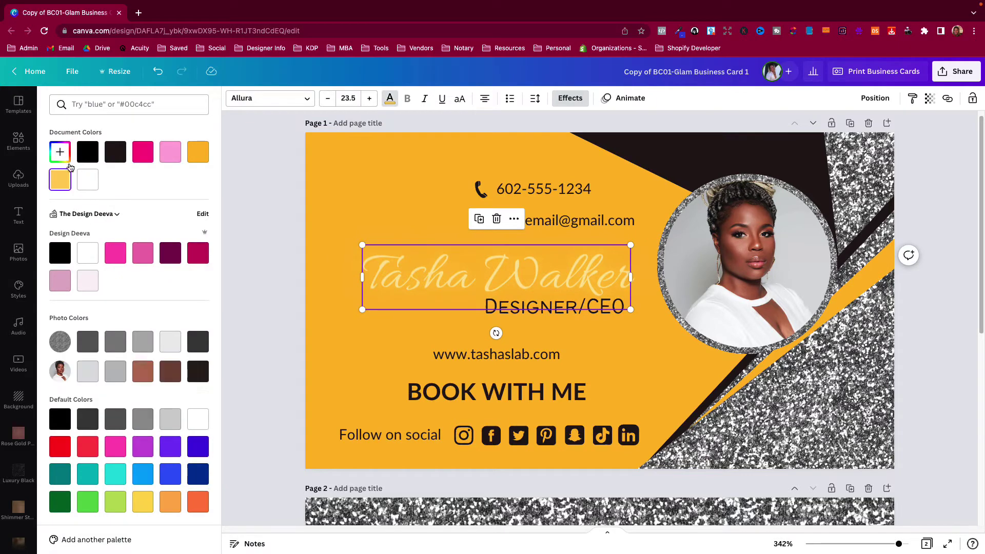
pyautogui.click(88, 152)
pyautogui.click(234, 248)
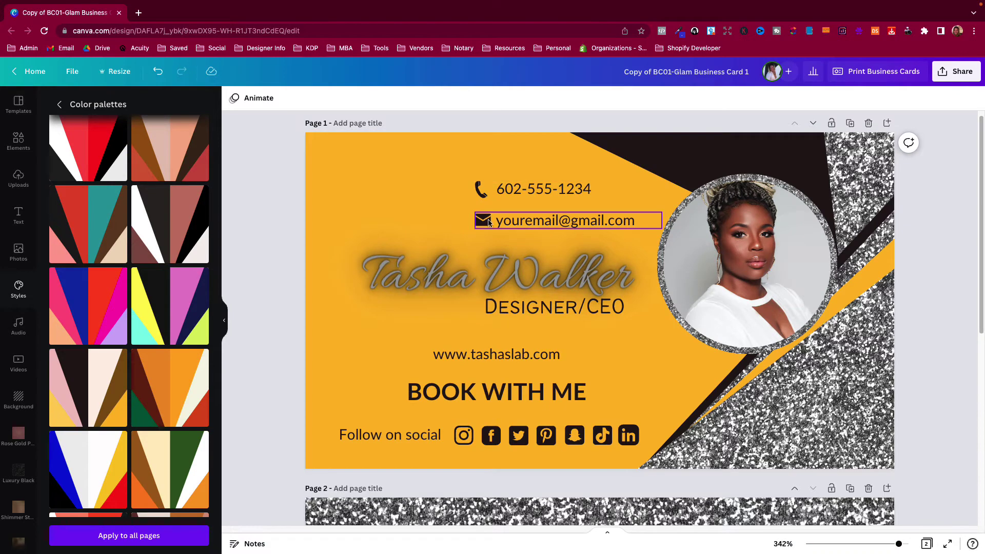
# Nudge the phone number line down beside the email line, undoing and redoing stray changes
pyautogui.moveTo(516, 192)
pyautogui.mouseDown()
pyautogui.moveTo(421, 193)
pyautogui.moveTo(610, 191)
pyautogui.moveTo(511, 205)
pyautogui.moveTo(524, 204)
pyautogui.mouseUp()
pyautogui.click(800, 129)
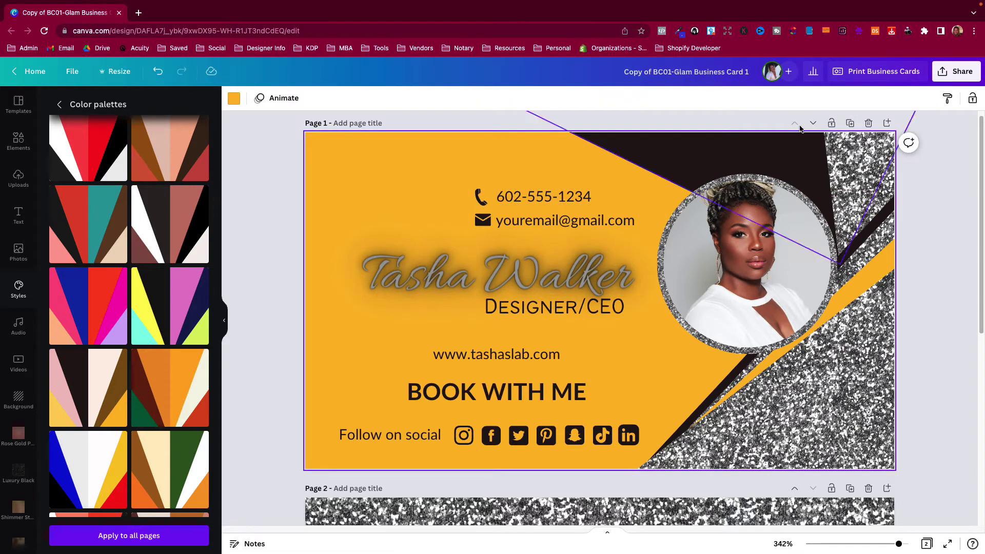
pyautogui.moveTo(480, 200)
pyautogui.mouseDown()
pyautogui.moveTo(379, 200)
pyautogui.moveTo(481, 199)
pyautogui.mouseUp()
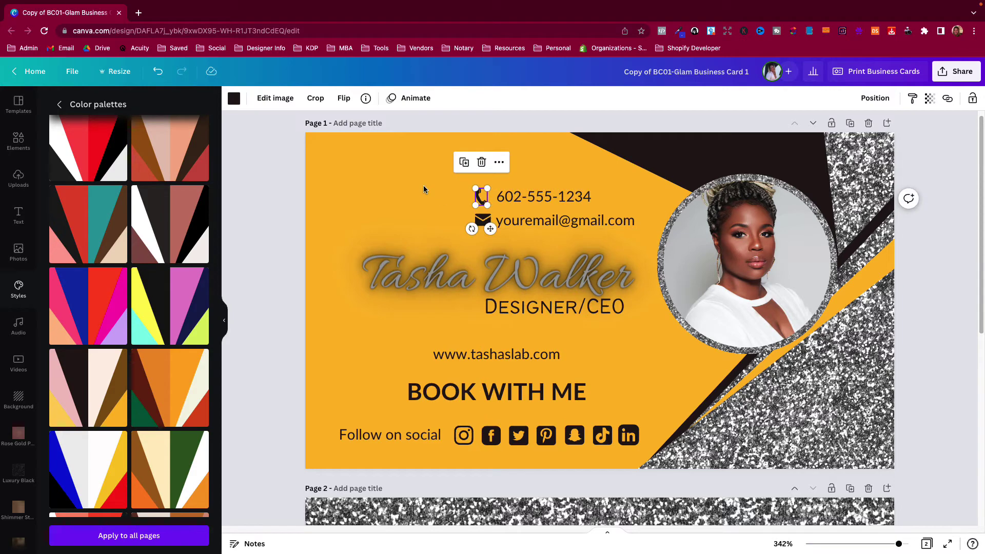
pyautogui.click(152, 75)
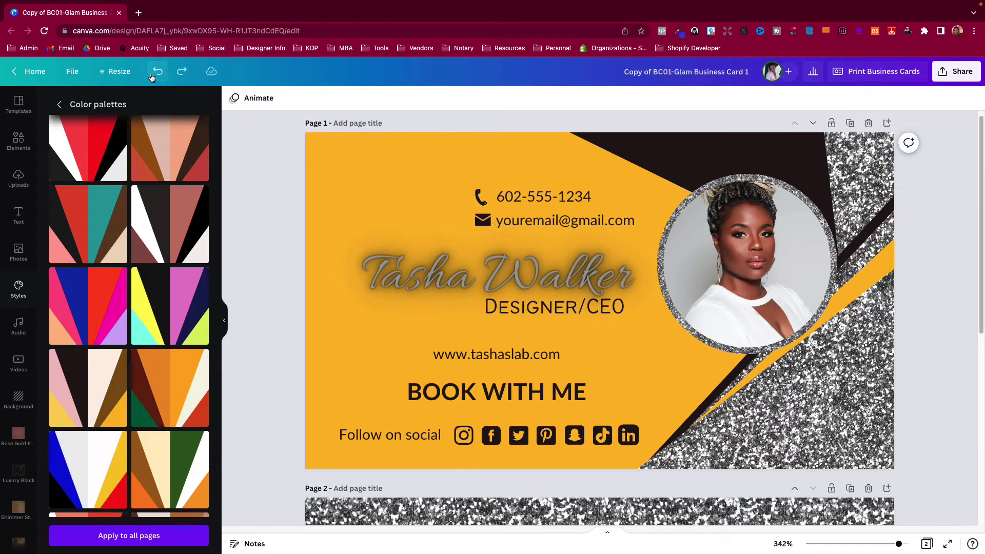
pyautogui.click(153, 75)
pyautogui.click(152, 77)
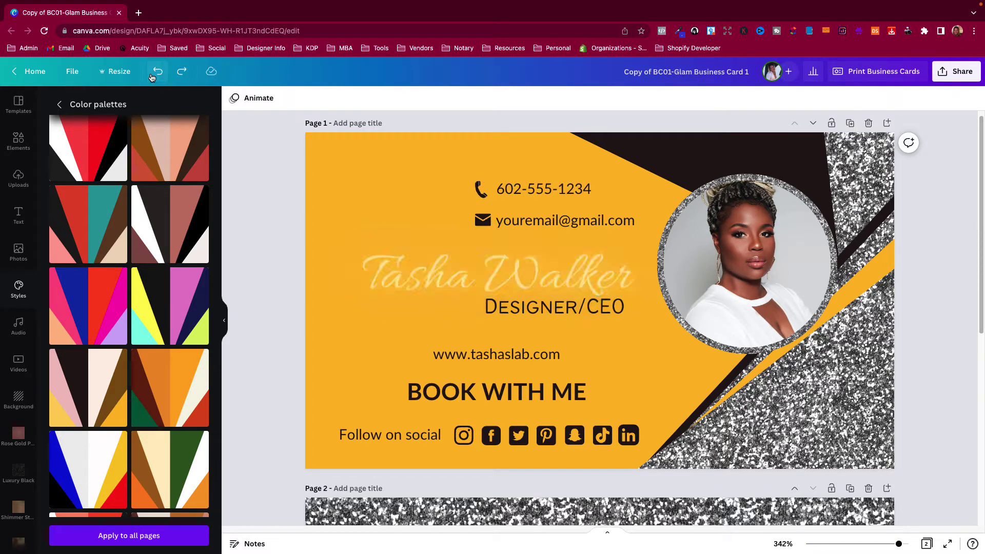
pyautogui.click(179, 76)
pyautogui.click(178, 77)
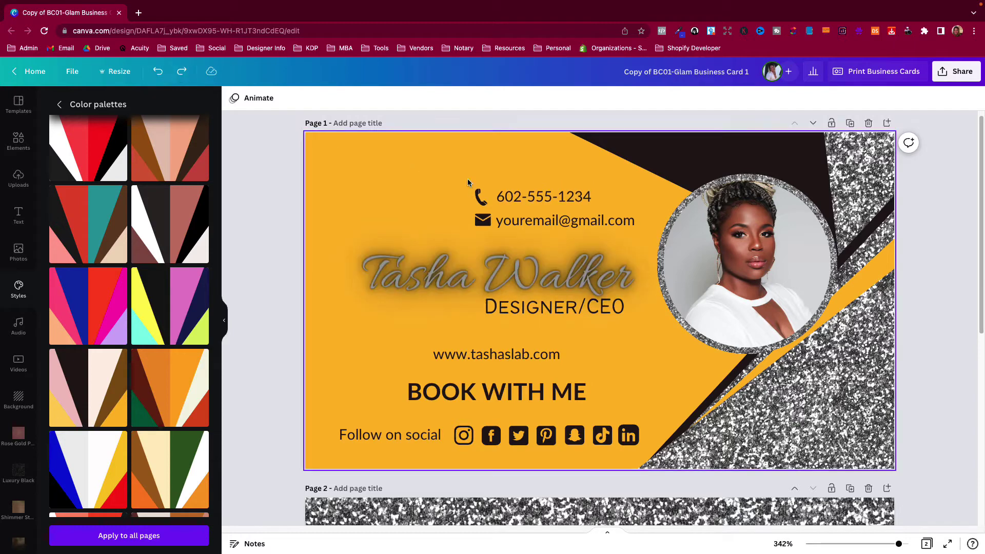
pyautogui.moveTo(508, 197)
pyautogui.mouseDown()
pyautogui.moveTo(451, 197)
pyautogui.moveTo(513, 165)
pyautogui.moveTo(499, 200)
pyautogui.moveTo(508, 200)
pyautogui.mouseUp()
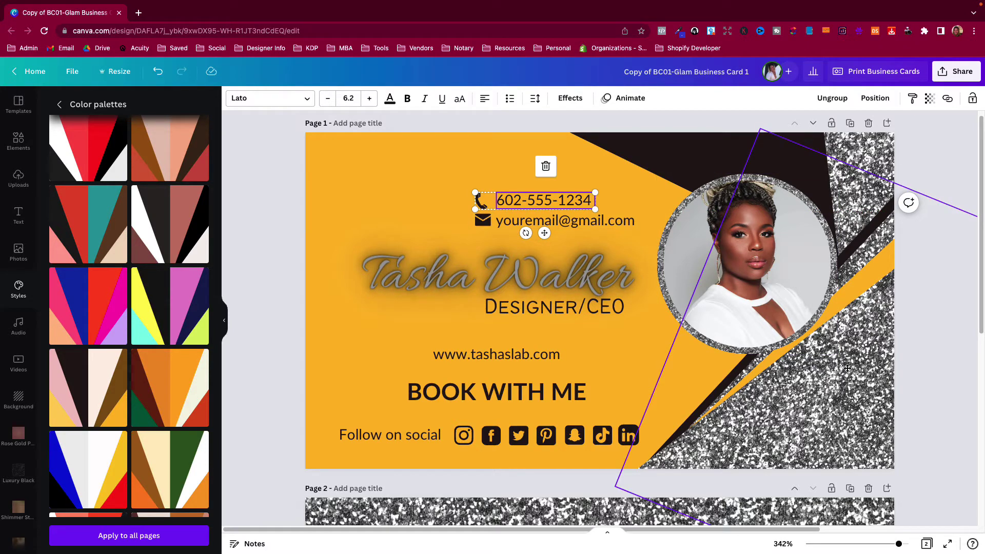
# Shift the glitter triangle aside, fill it pink and move the glitter image down-right
pyautogui.moveTo(847, 368); pyautogui.dragTo(878, 431)
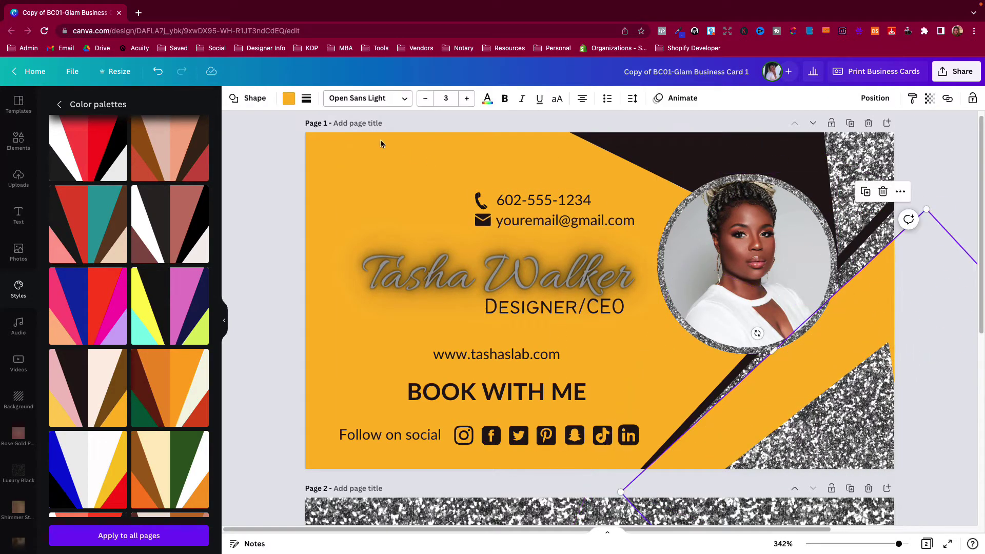
pyautogui.click(289, 99)
pyautogui.click(170, 152)
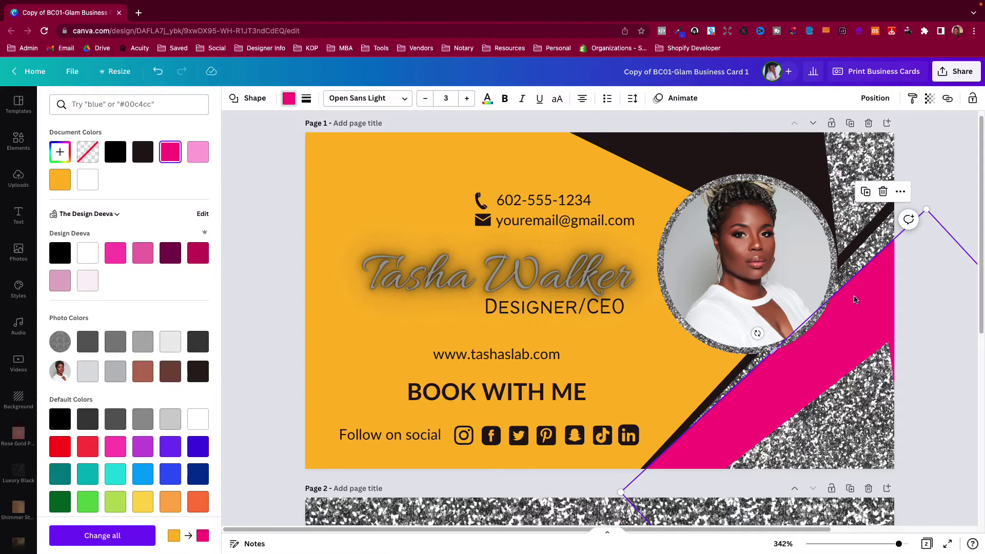
pyautogui.moveTo(846, 290); pyautogui.dragTo(879, 323)
# Turn the dark diagonal stripe pink and slide it and the glitter images upward
pyautogui.moveTo(879, 244); pyautogui.dragTo(884, 215)
pyautogui.click(170, 151)
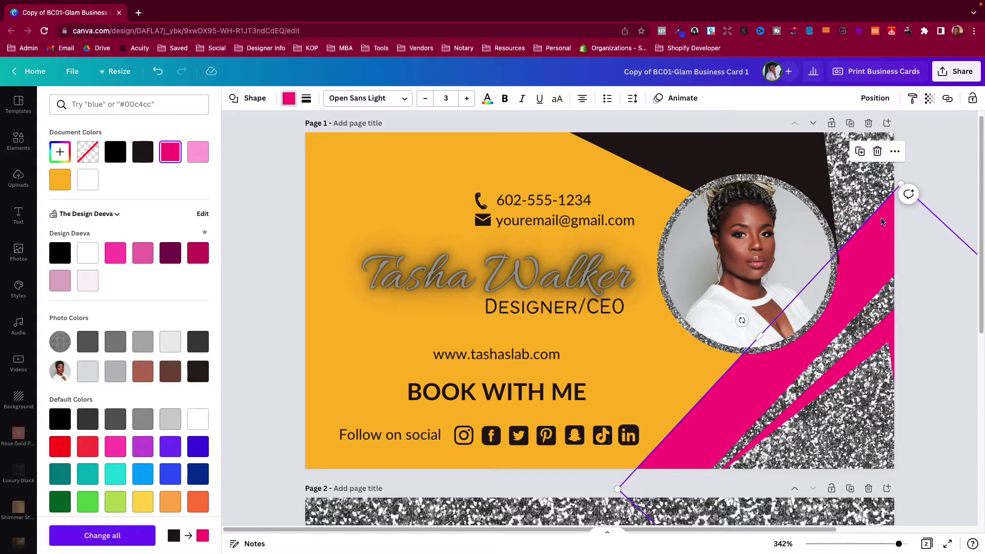
pyautogui.moveTo(880, 244); pyautogui.dragTo(884, 206)
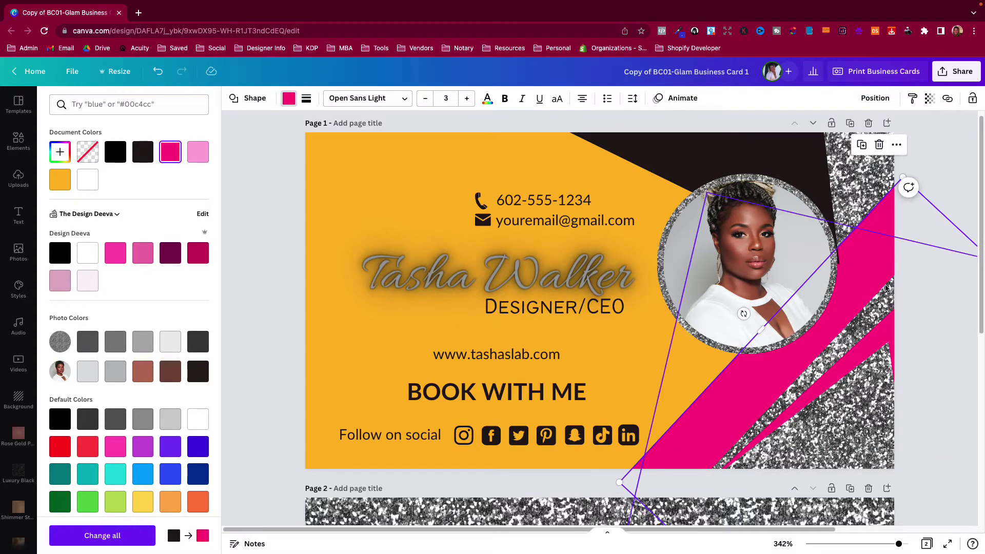
pyautogui.moveTo(886, 288); pyautogui.dragTo(876, 231)
pyautogui.moveTo(876, 332); pyautogui.dragTo(867, 262)
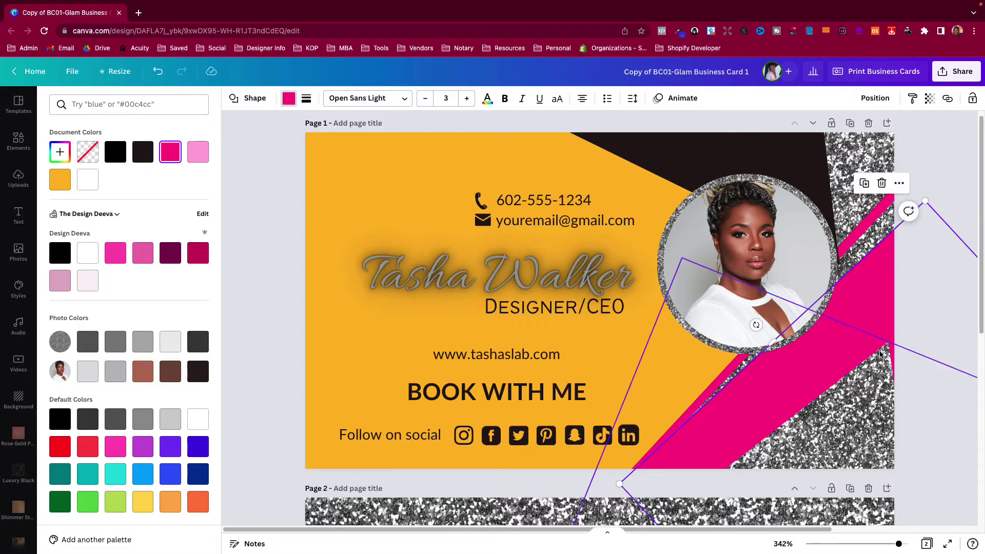
pyautogui.moveTo(882, 354); pyautogui.dragTo(890, 311)
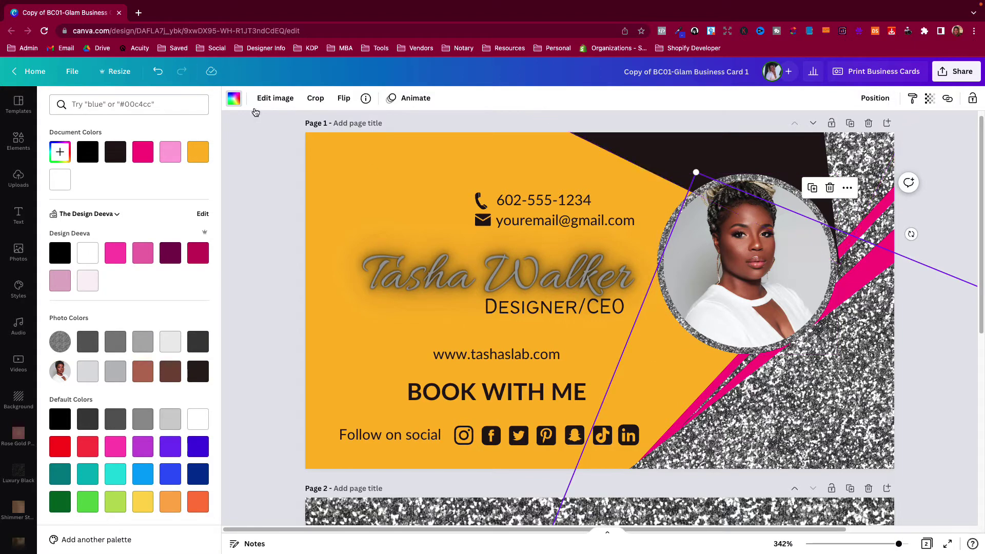
# Undo the stripe, glitter and phone changes back to the navy and pink scheme
pyautogui.click(158, 71)
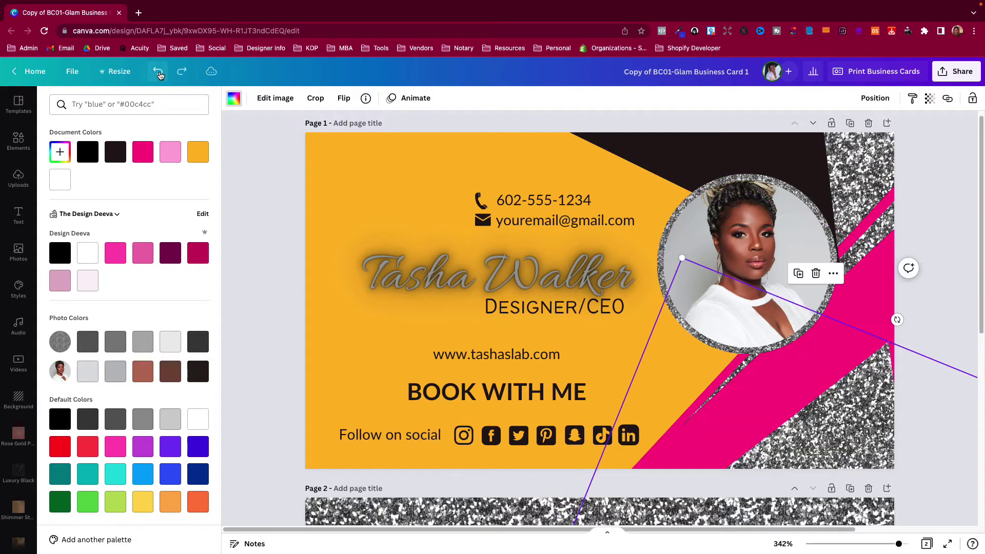
pyautogui.click(158, 72)
pyautogui.click(159, 72)
pyautogui.click(158, 72)
pyautogui.click(159, 72)
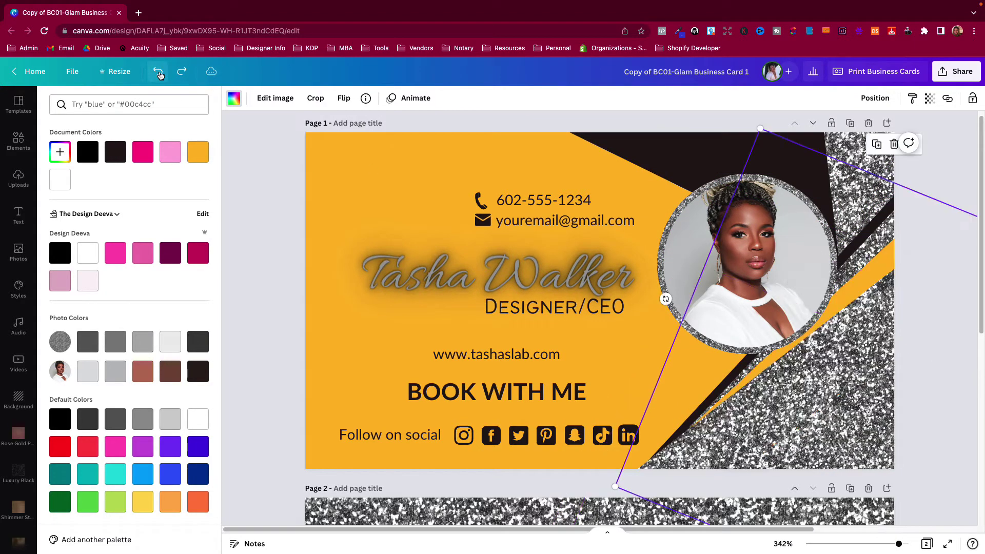
pyautogui.click(158, 72)
pyautogui.click(159, 72)
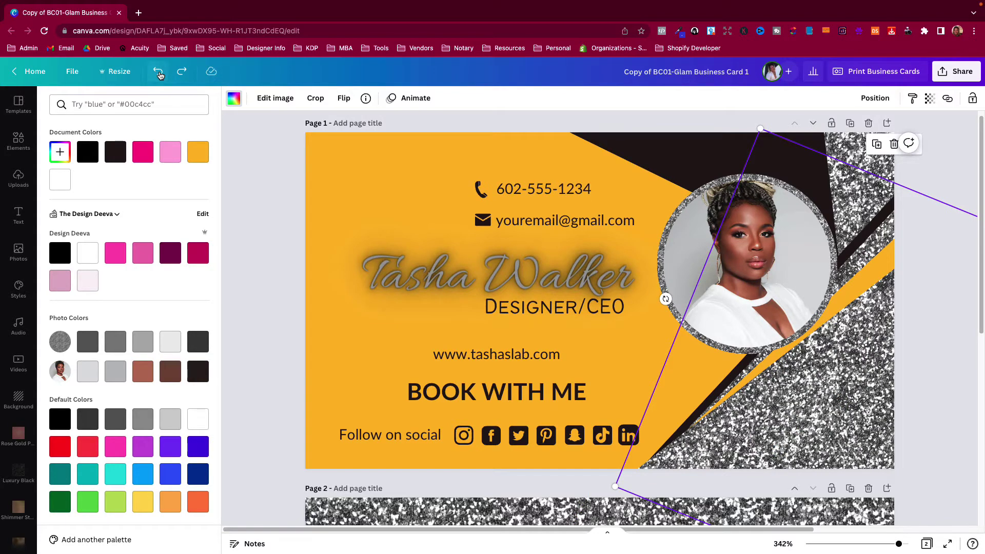
pyautogui.click(159, 72)
pyautogui.click(158, 72)
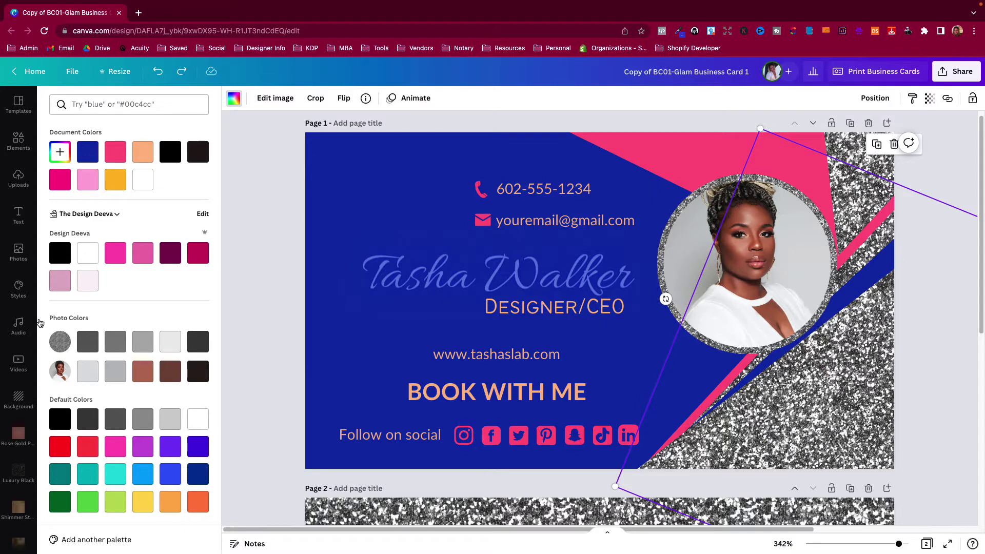
# Apply the teal and blue palette and shuffle it to a blue and cream scheme
pyautogui.click(19, 302)
pyautogui.scroll(-5, 76, 413)
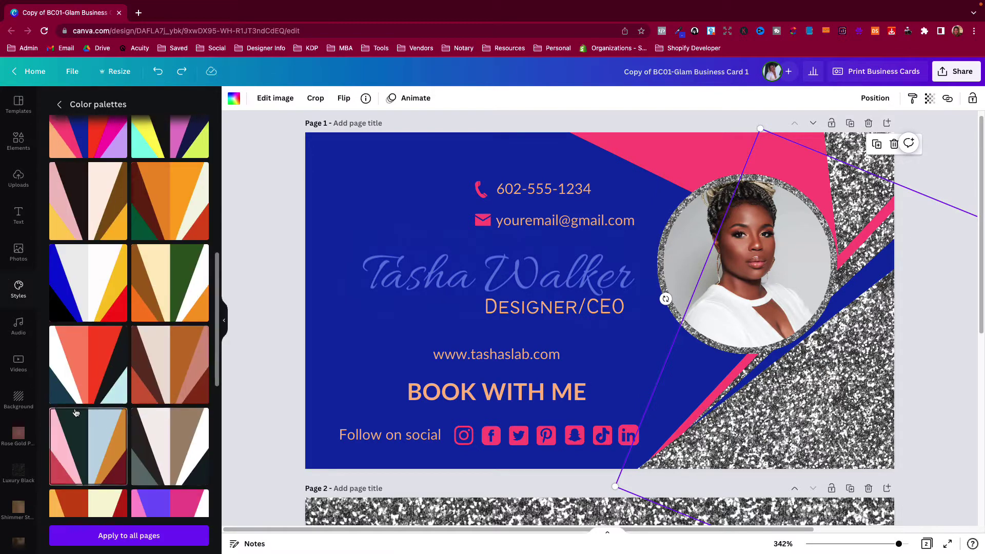
pyautogui.scroll(-4, 76, 413)
pyautogui.click(85, 407)
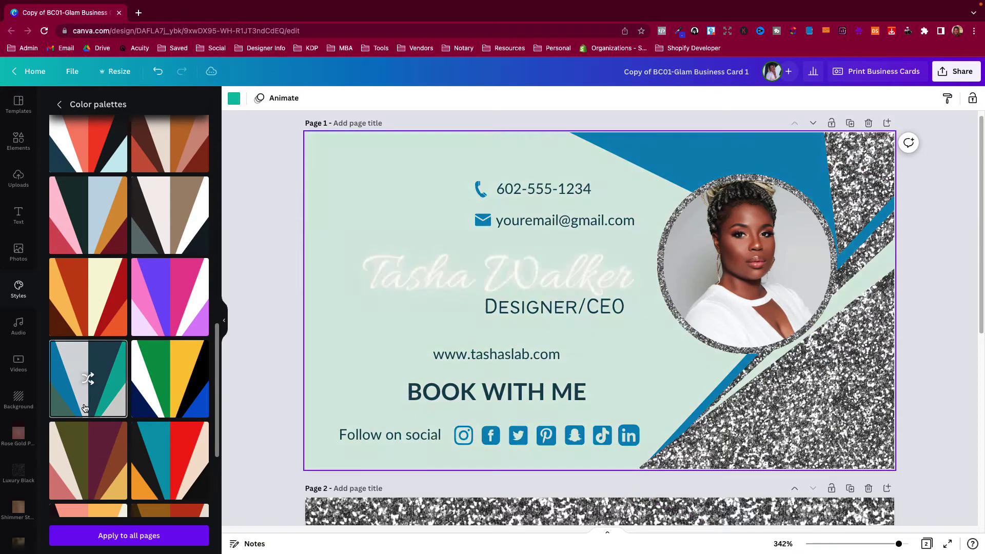
pyautogui.click(84, 407)
pyautogui.click(84, 408)
pyautogui.click(85, 408)
pyautogui.click(85, 408)
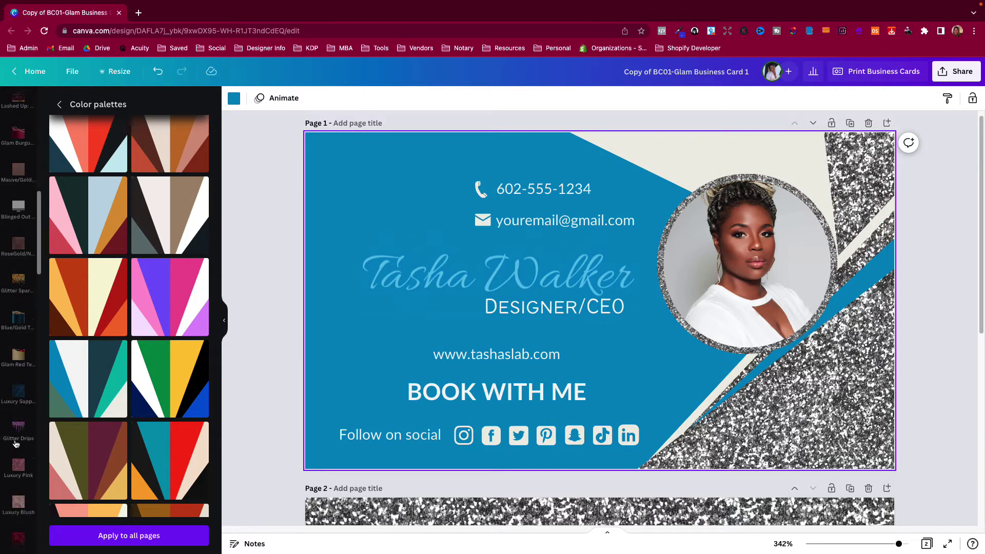
pyautogui.scroll(-10, 17, 436)
pyautogui.scroll(9, 22, 291)
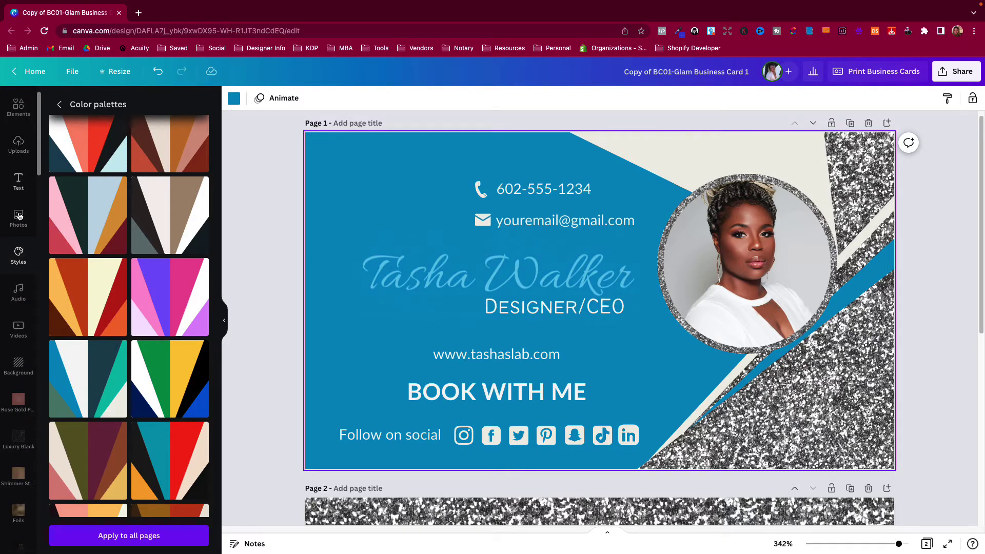
# Drag the red-haired woman photo from recently used Photos into the round glitter frame
pyautogui.click(15, 229)
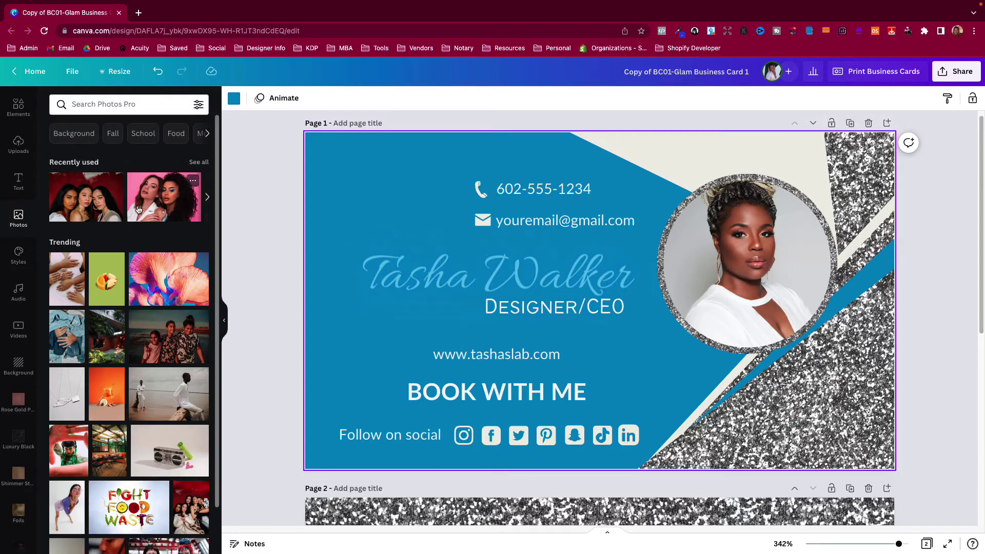
pyautogui.click(199, 163)
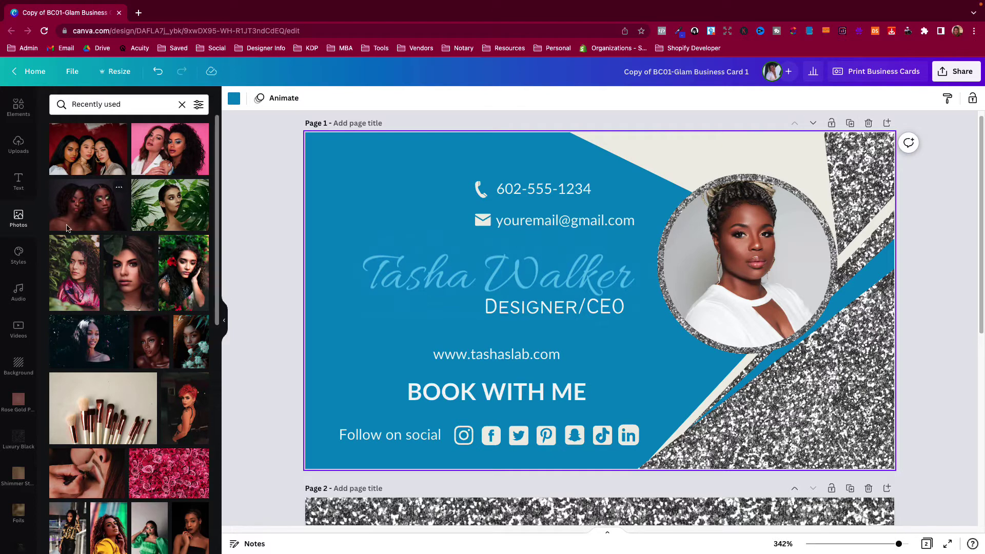
pyautogui.click(18, 145)
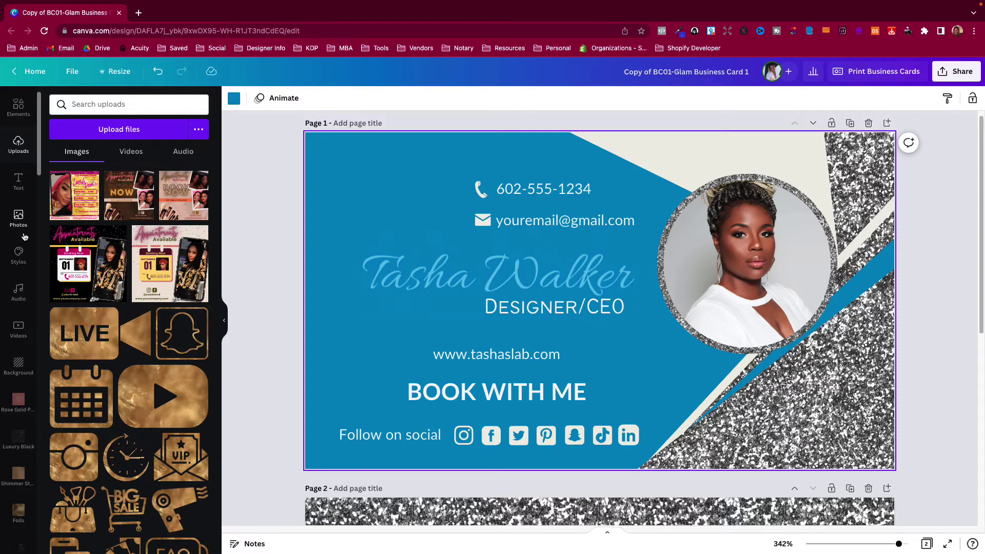
pyautogui.click(18, 218)
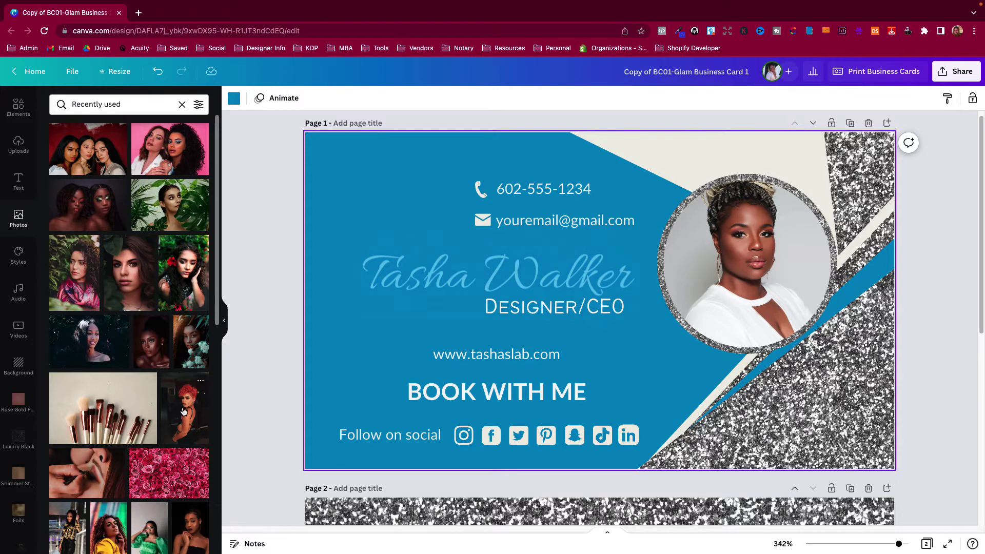
pyautogui.moveTo(183, 411); pyautogui.dragTo(733, 273)
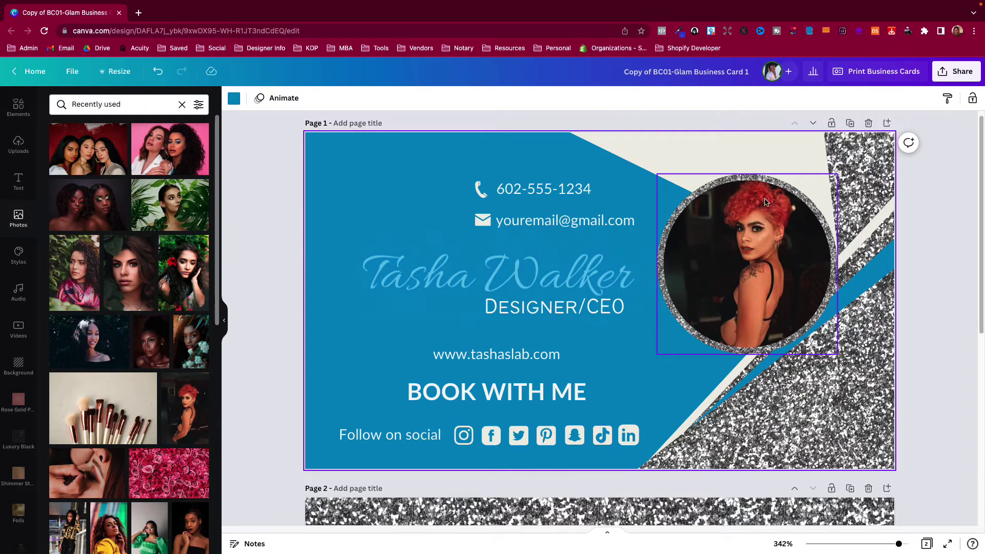
# Enlarge the portrait inside the circle frame and shift it to centre the face
pyautogui.doubleClick(765, 265)
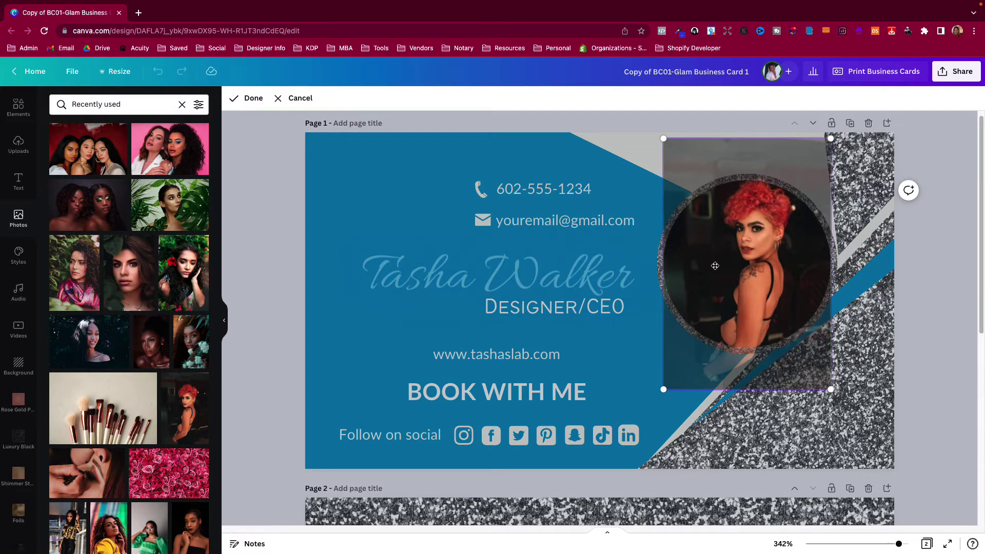
pyautogui.click(291, 105)
pyautogui.press('Escape')
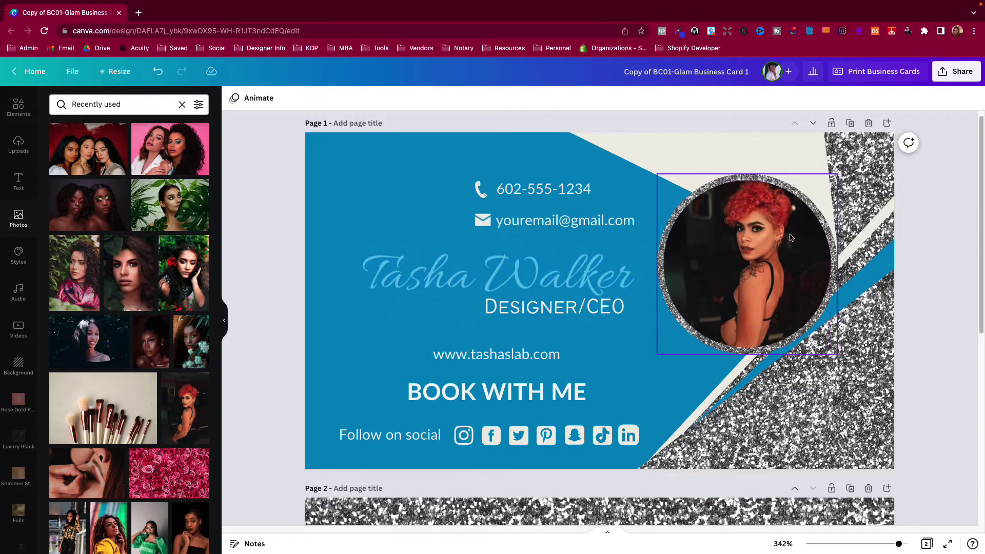
pyautogui.click(790, 237)
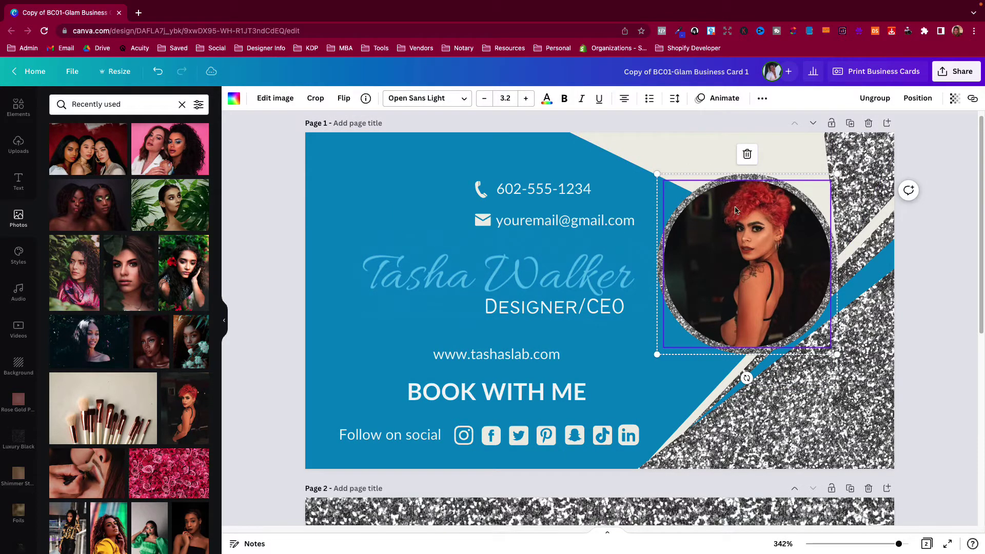
pyautogui.doubleClick(746, 262)
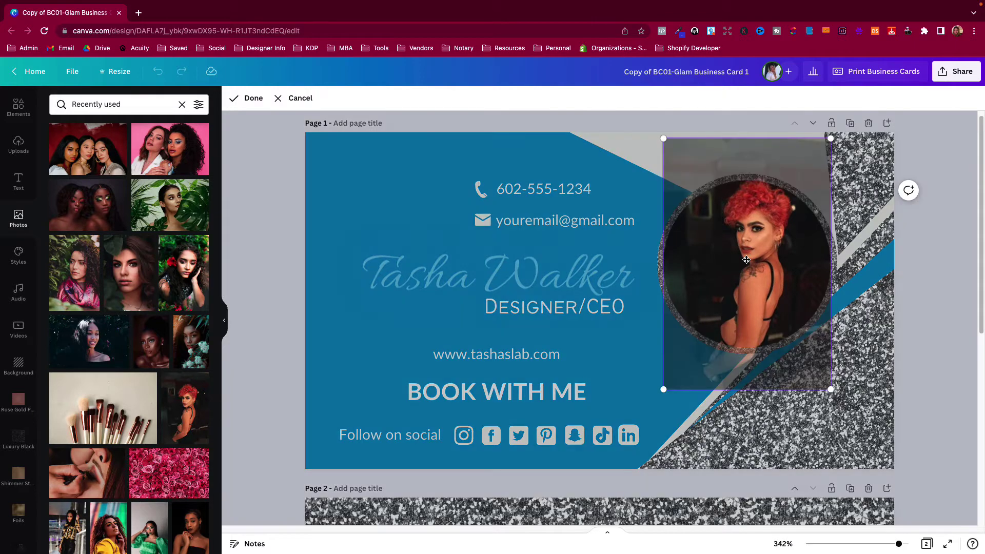
pyautogui.moveTo(664, 389); pyautogui.dragTo(490, 511)
pyautogui.moveTo(710, 307); pyautogui.dragTo(764, 282)
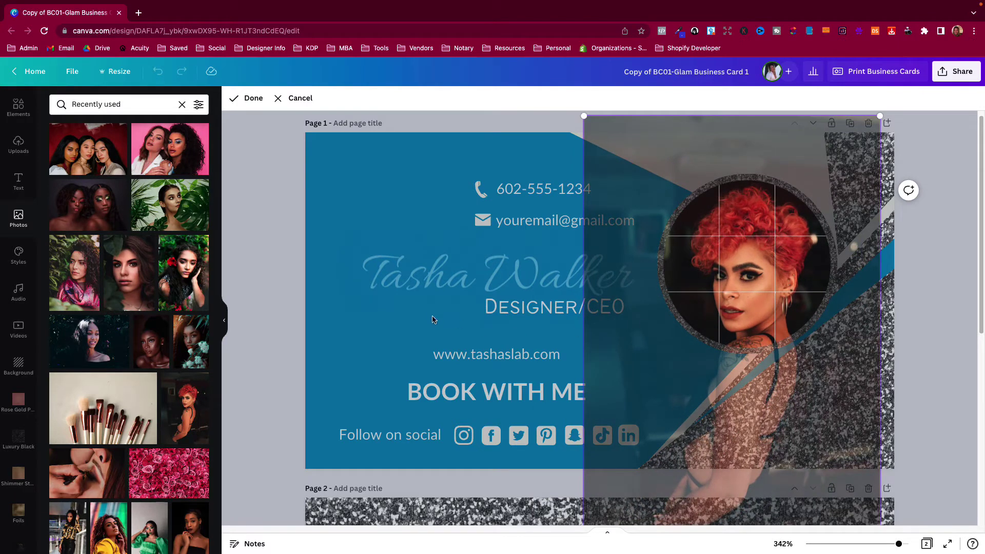
pyautogui.click(294, 305)
# Shift the portrait slightly sideways within the circle
pyautogui.click(267, 383)
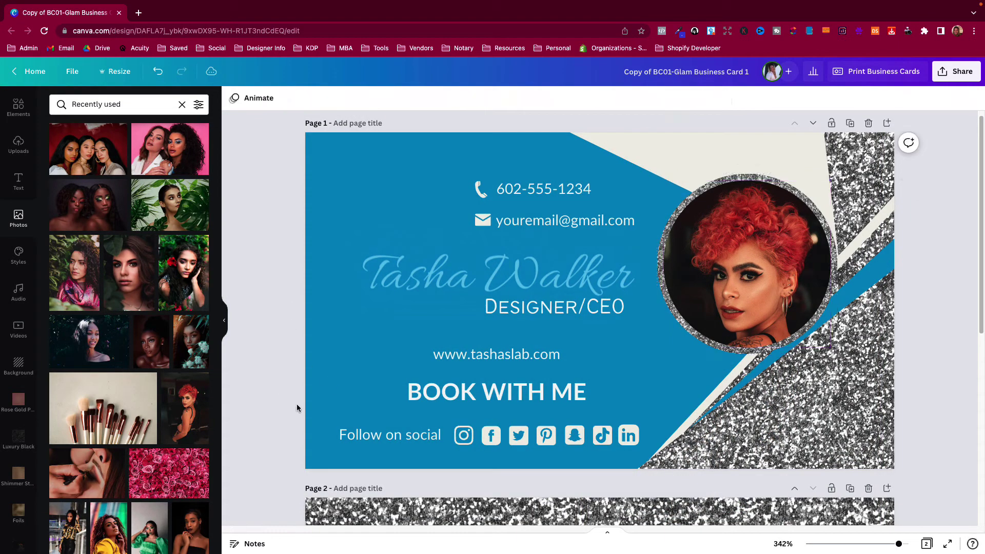
pyautogui.click(758, 264)
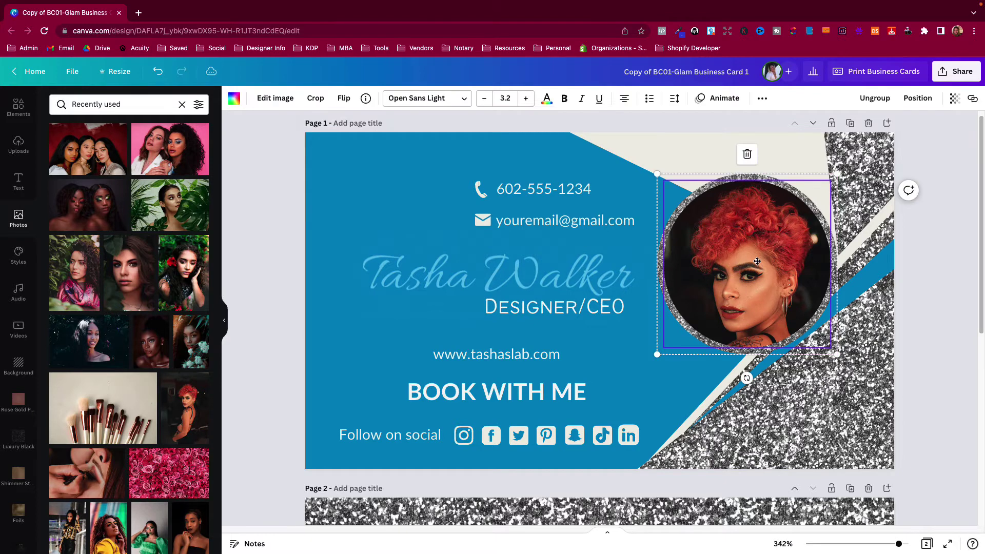
pyautogui.doubleClick(757, 264)
pyautogui.click(252, 98)
pyautogui.doubleClick(748, 276)
pyautogui.moveTo(748, 276)
pyautogui.mouseDown()
pyautogui.moveTo(733, 276)
pyautogui.moveTo(754, 276)
pyautogui.mouseUp()
pyautogui.click(240, 335)
# Undo that shift, then reposition the portrait and nudge it slightly up in the circle
pyautogui.click(159, 74)
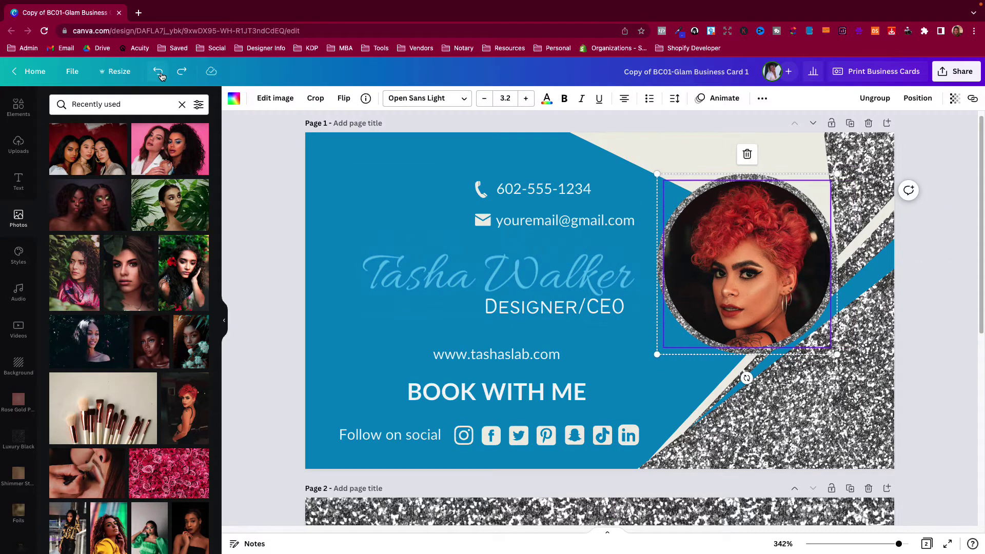
pyautogui.doubleClick(744, 272)
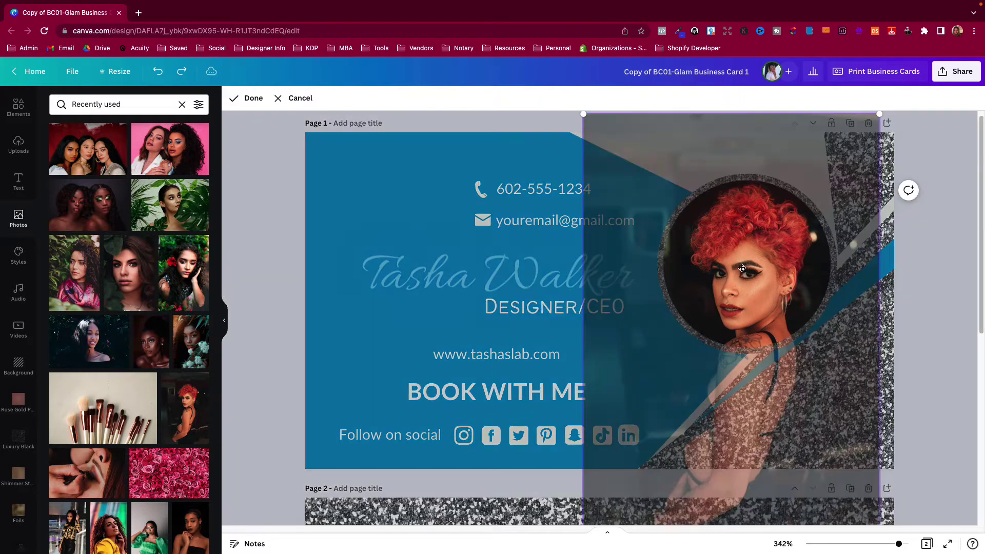
pyautogui.moveTo(743, 304); pyautogui.dragTo(775, 310)
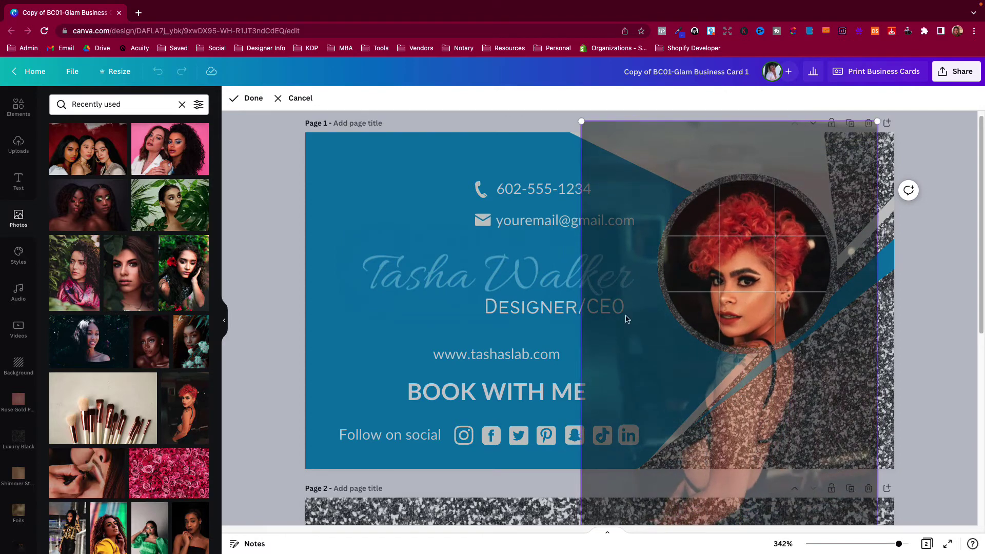
pyautogui.click(284, 345)
pyautogui.doubleClick(735, 285)
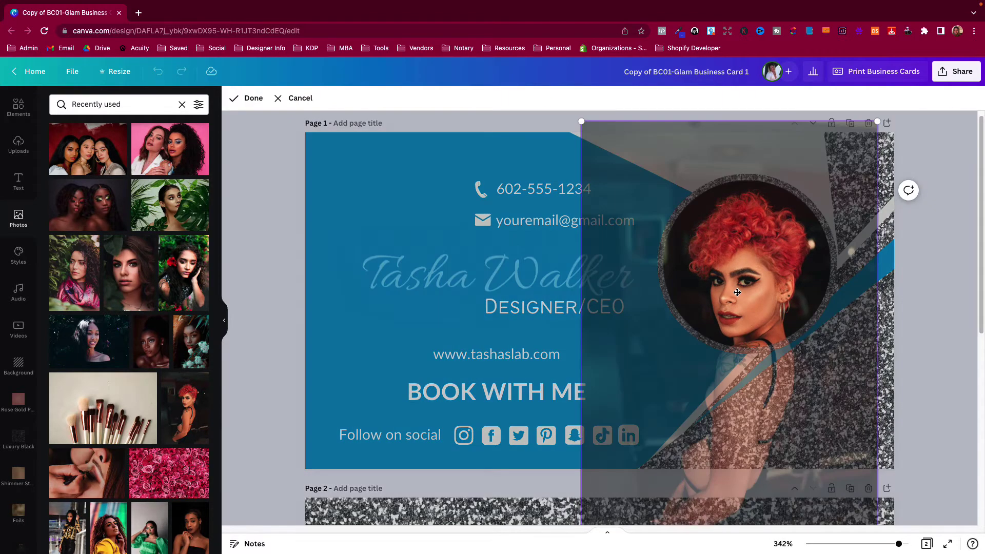
pyautogui.moveTo(734, 286); pyautogui.dragTo(742, 277)
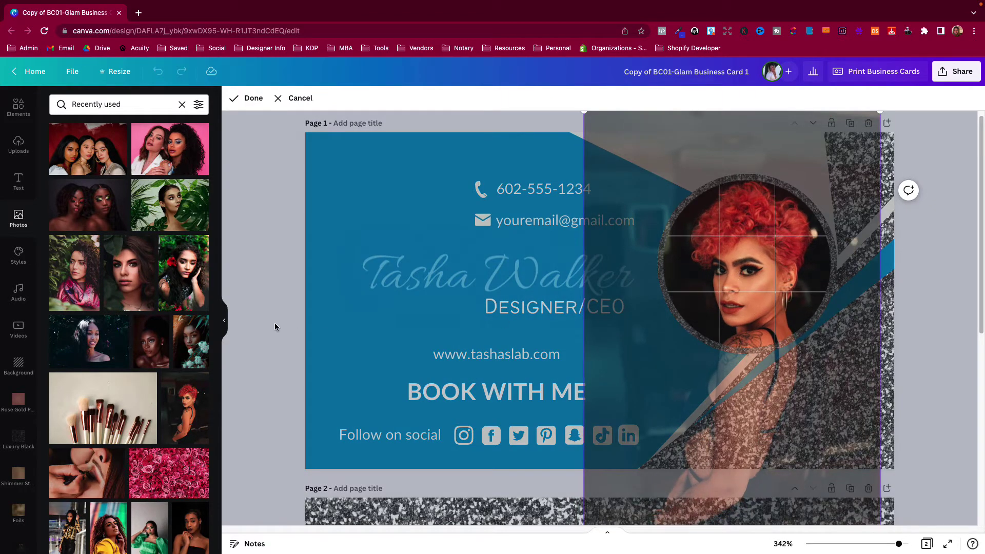
pyautogui.click(275, 322)
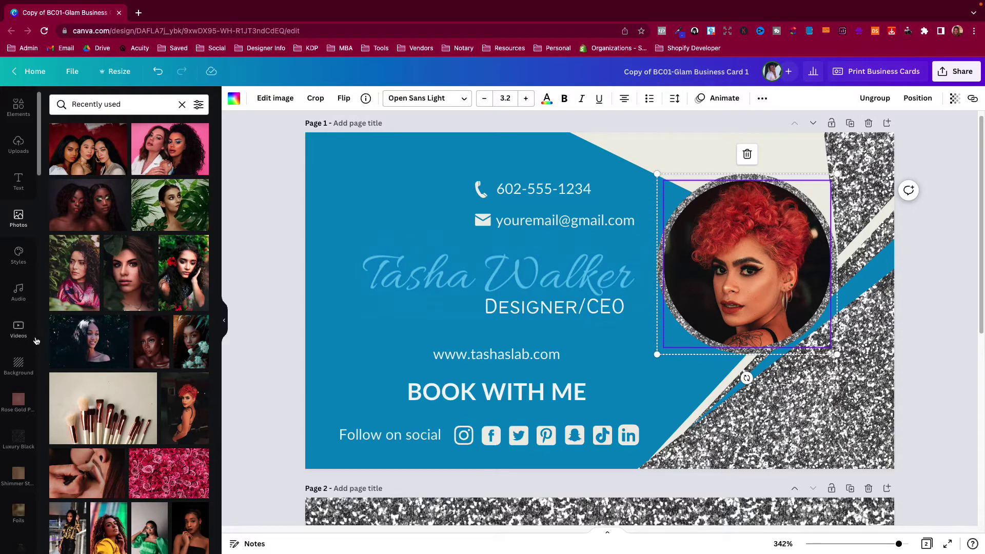
# Apply the red and gold colour palette, shuffling until the background turns cream
pyautogui.click(20, 255)
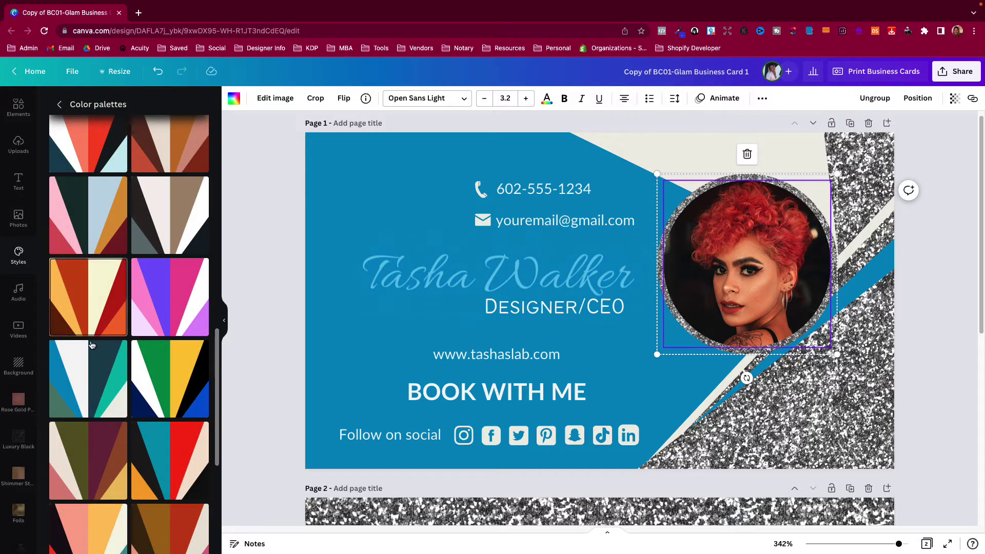
pyautogui.click(94, 319)
pyautogui.click(94, 319)
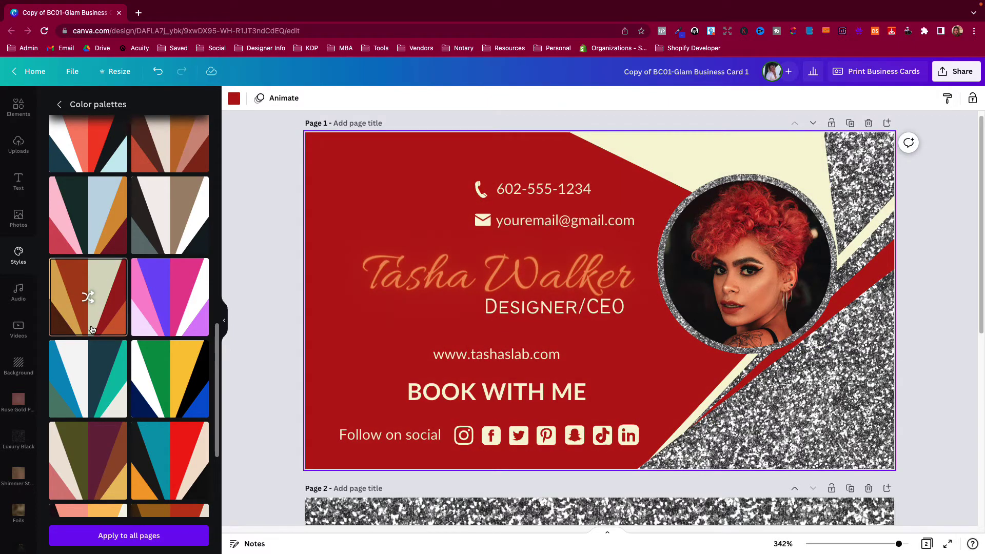
pyautogui.click(93, 325)
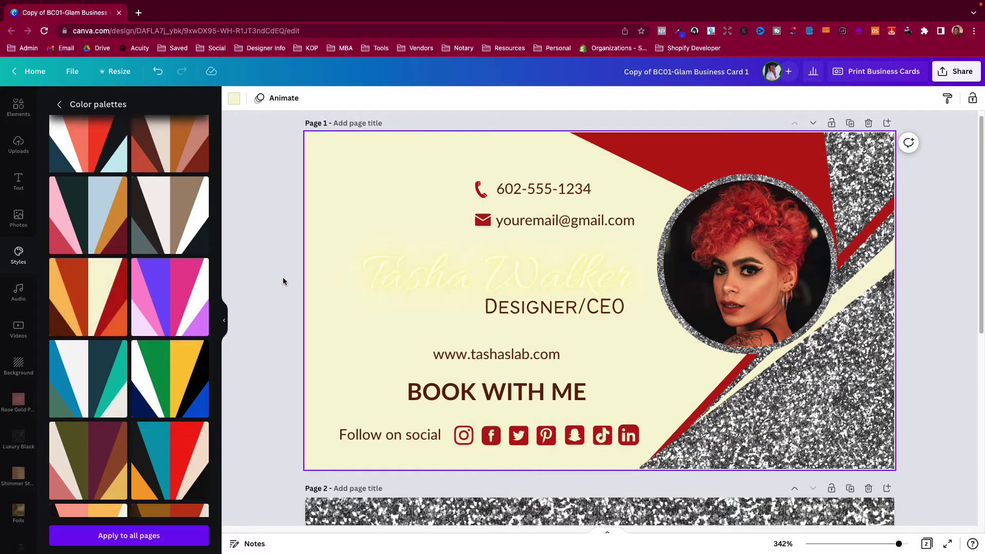
# Colour the script name text dark brown
pyautogui.click(430, 304)
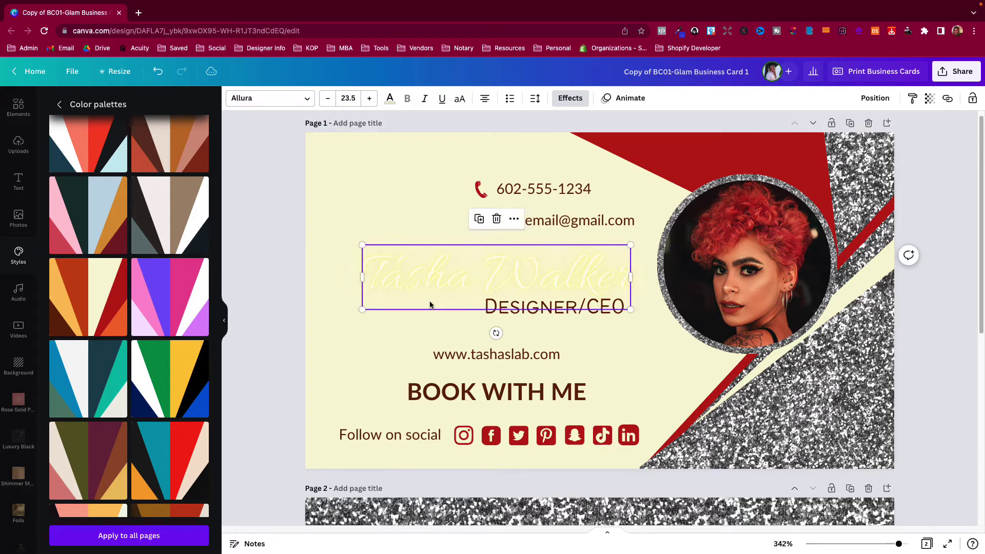
pyautogui.click(390, 98)
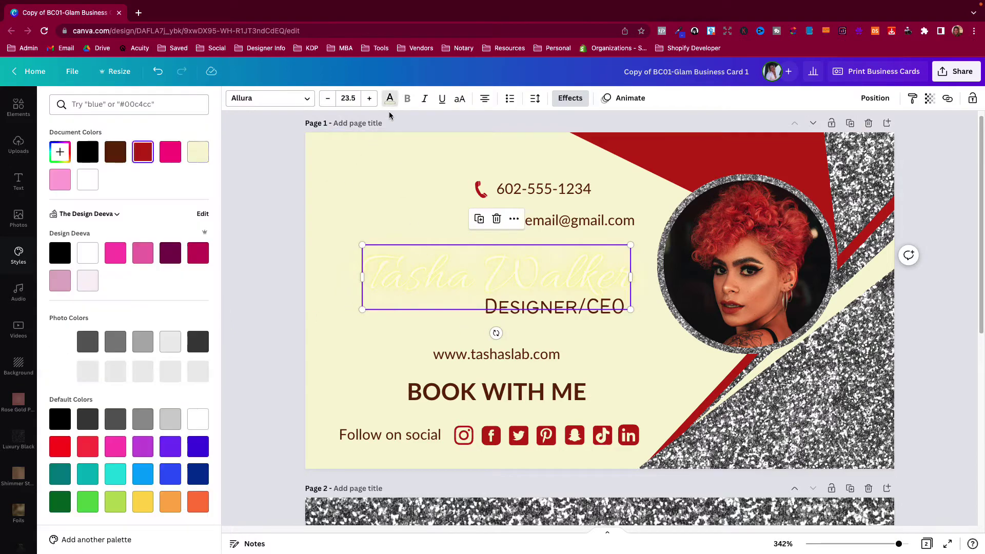
pyautogui.click(142, 152)
pyautogui.click(115, 153)
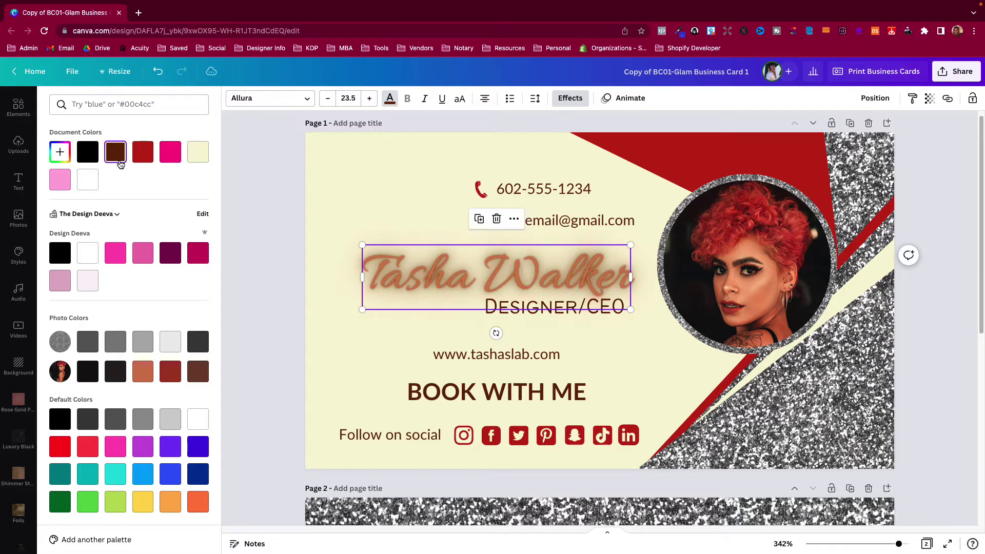
pyautogui.click(250, 272)
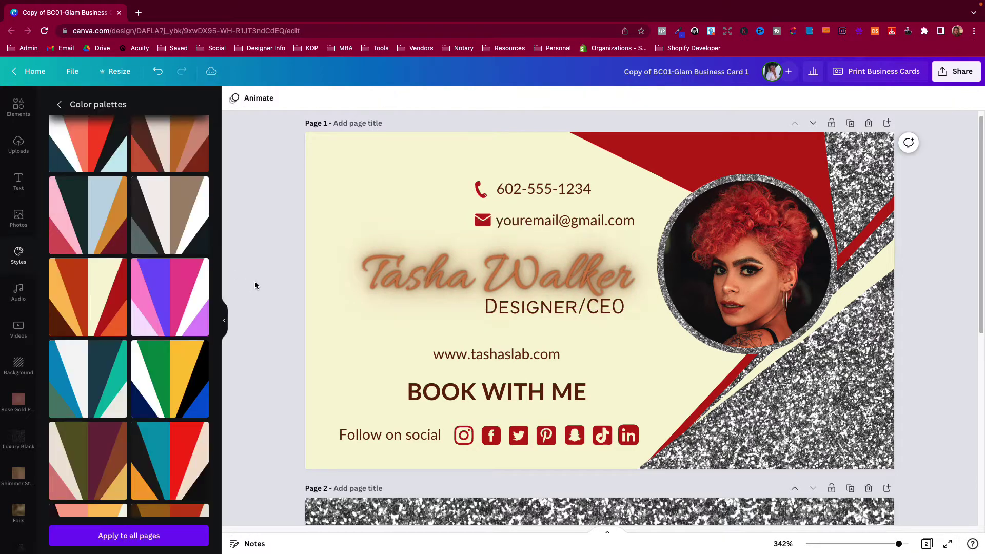
pyautogui.click(417, 276)
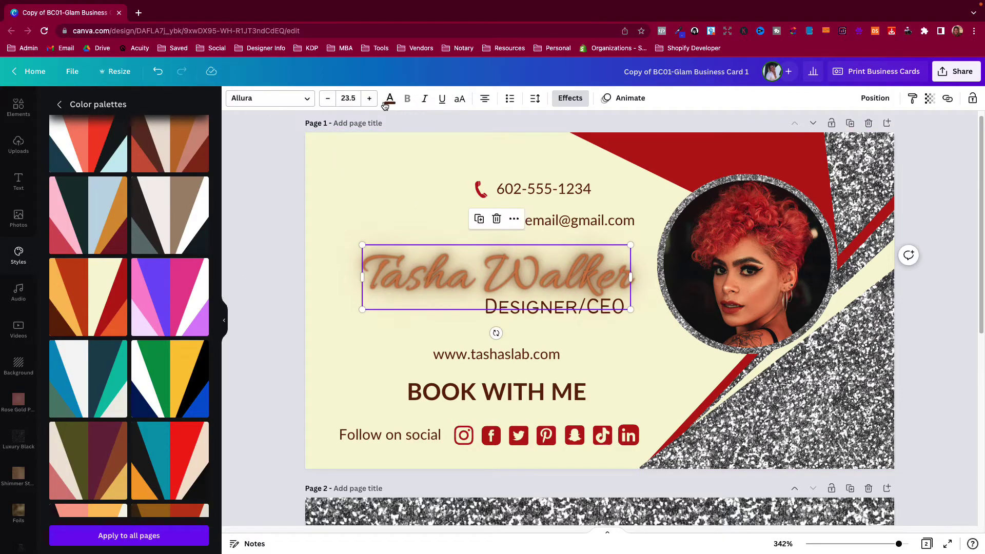
pyautogui.click(390, 98)
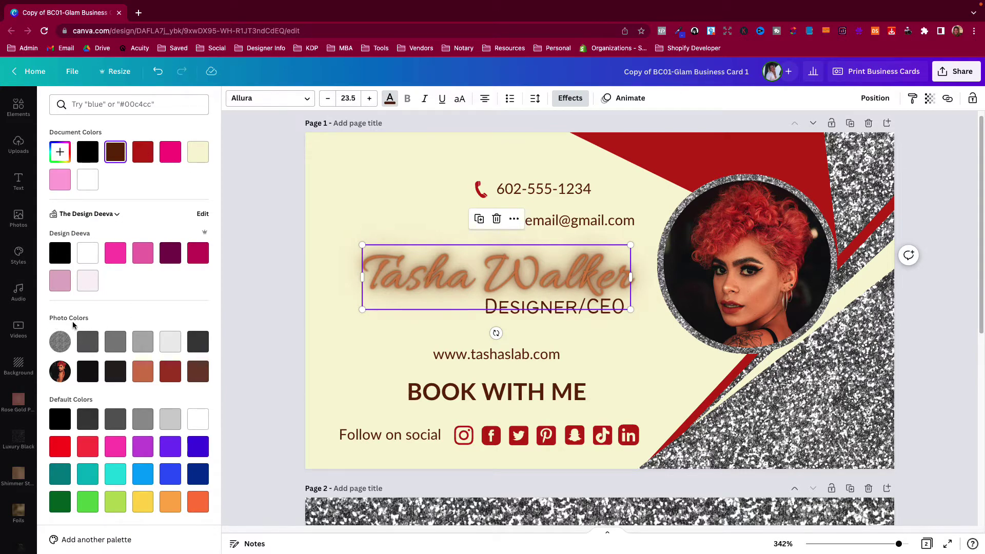
pyautogui.click(171, 371)
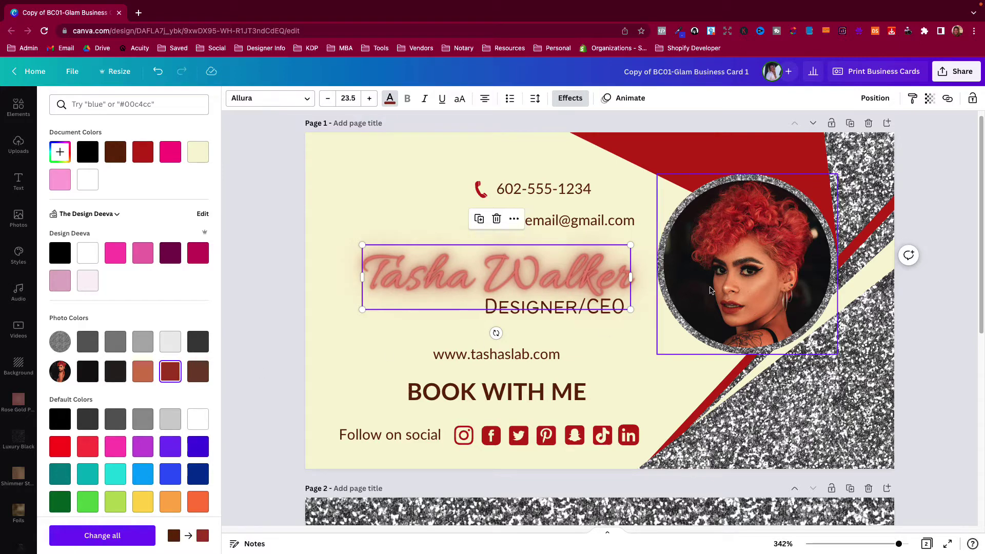
pyautogui.click(200, 374)
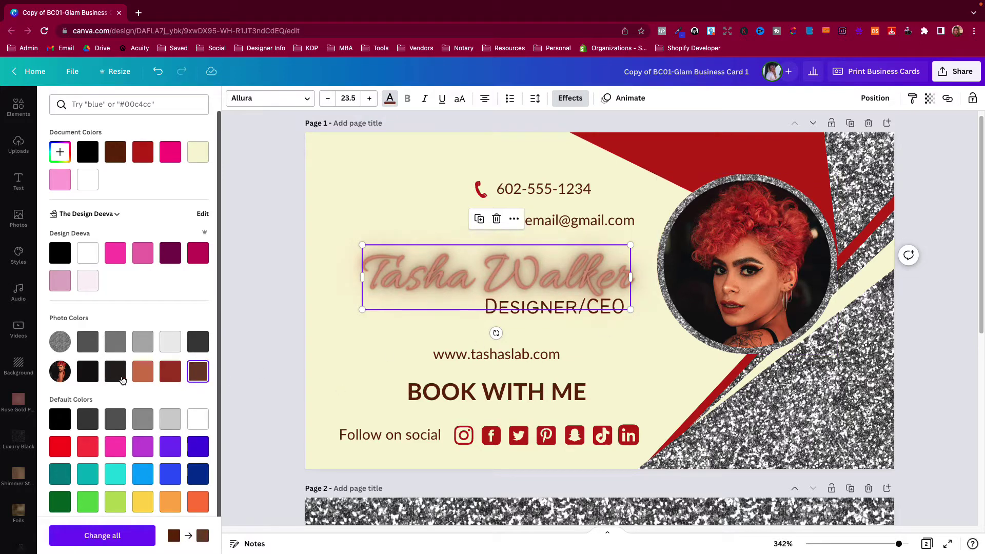
pyautogui.click(141, 155)
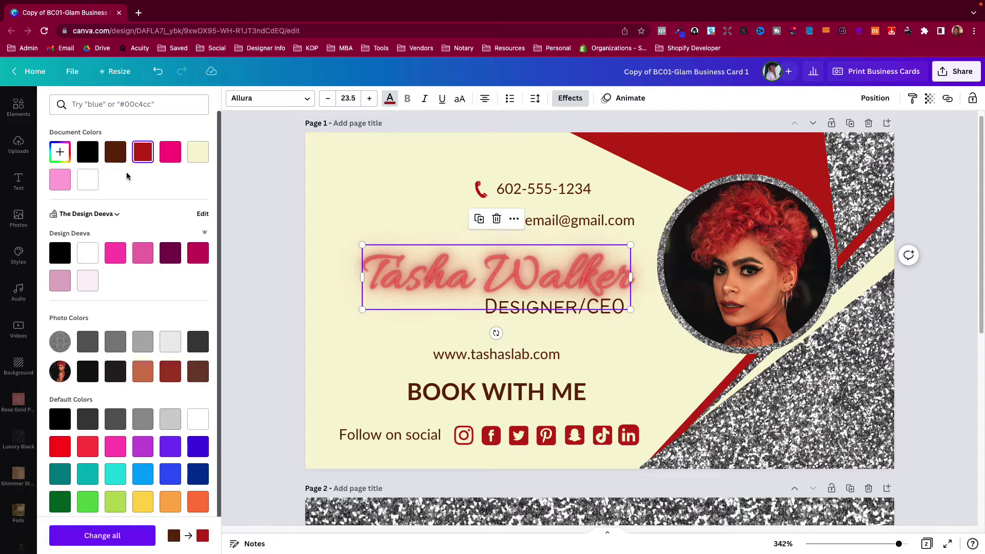
pyautogui.click(117, 159)
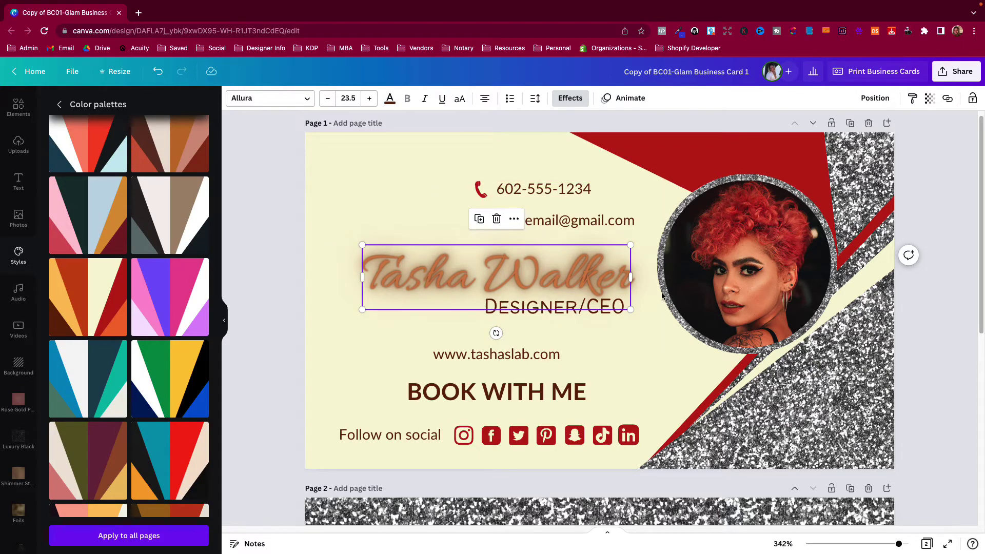
# On the card's back page, nudge the QR code a few pixels higher
pyautogui.scroll(-7, 549, 352)
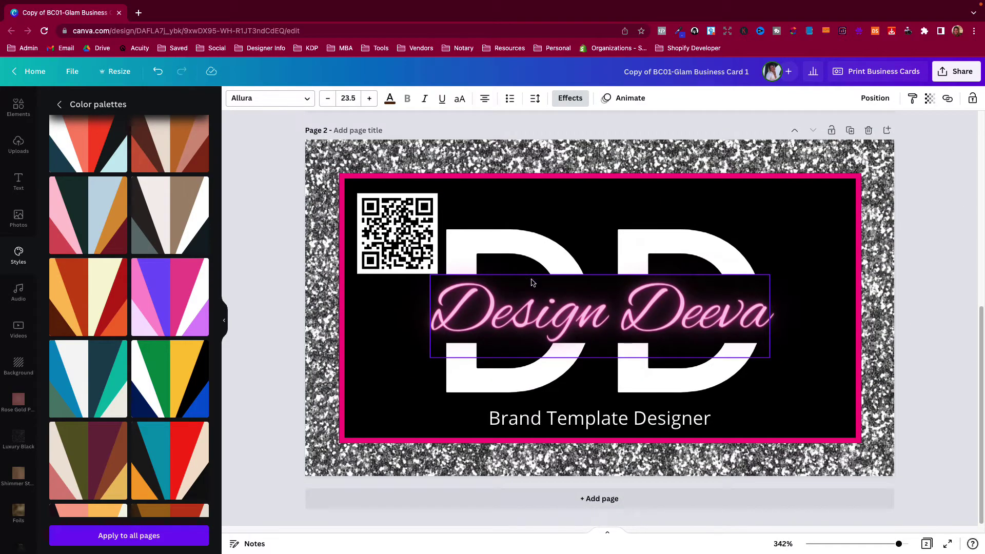
pyautogui.scroll(7, 529, 291)
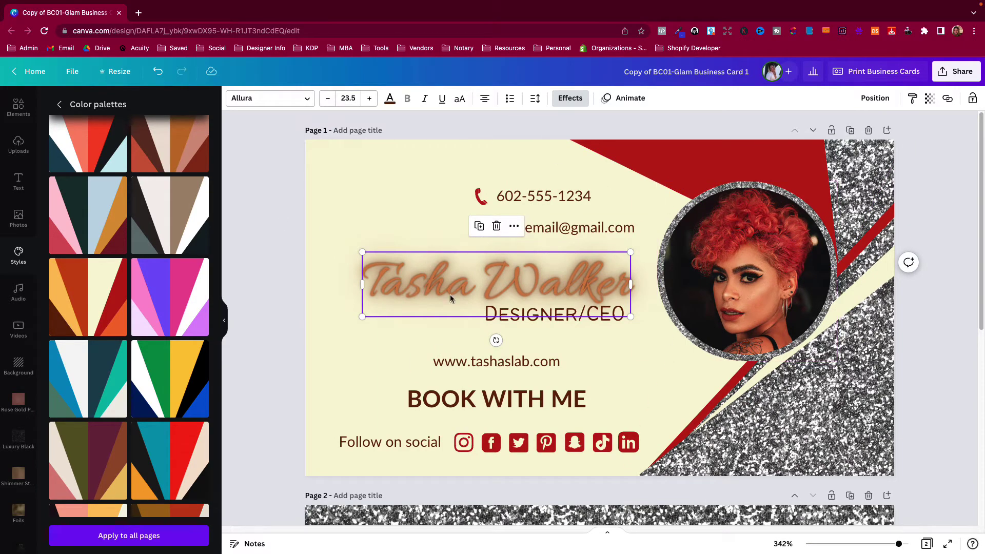
pyautogui.scroll(-5, 642, 303)
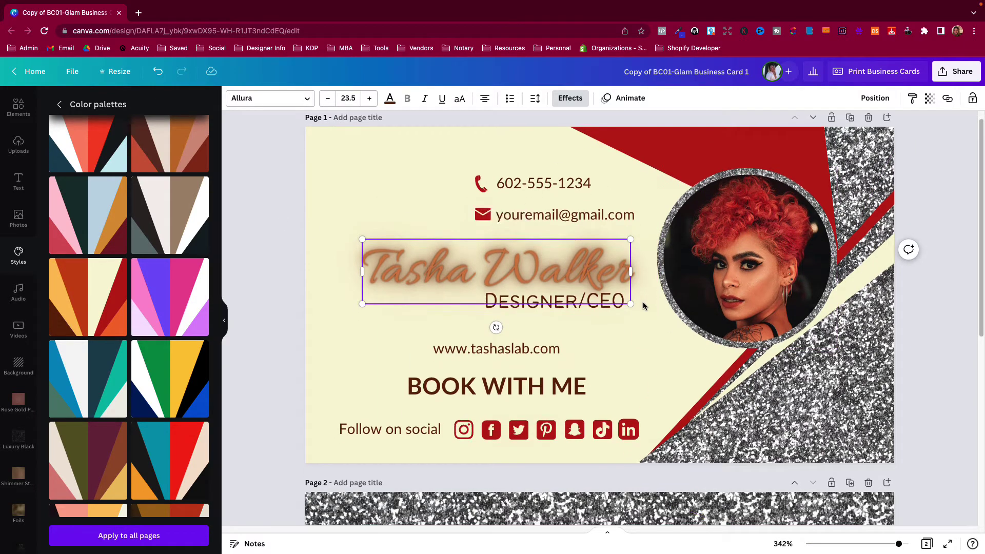
pyautogui.scroll(-3, 629, 301)
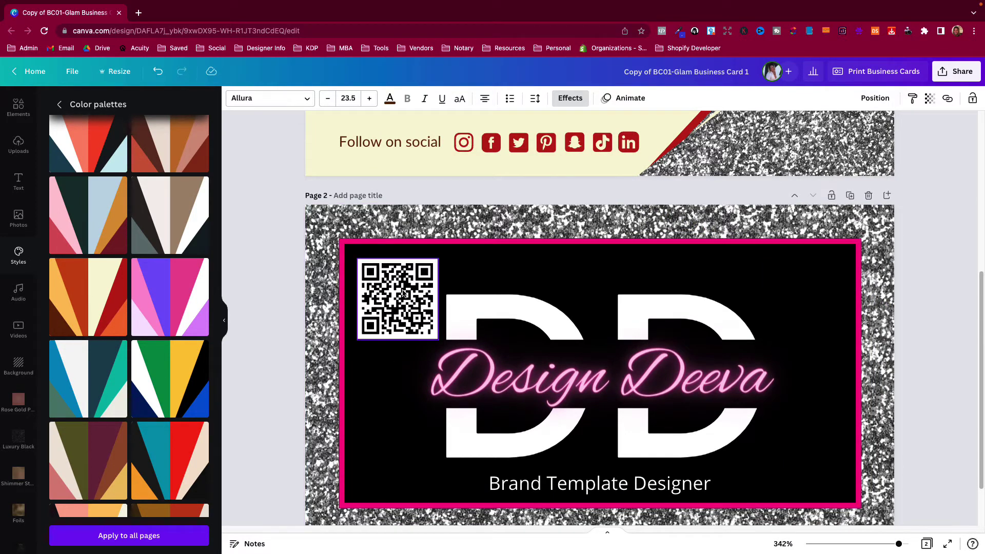
pyautogui.click(404, 293)
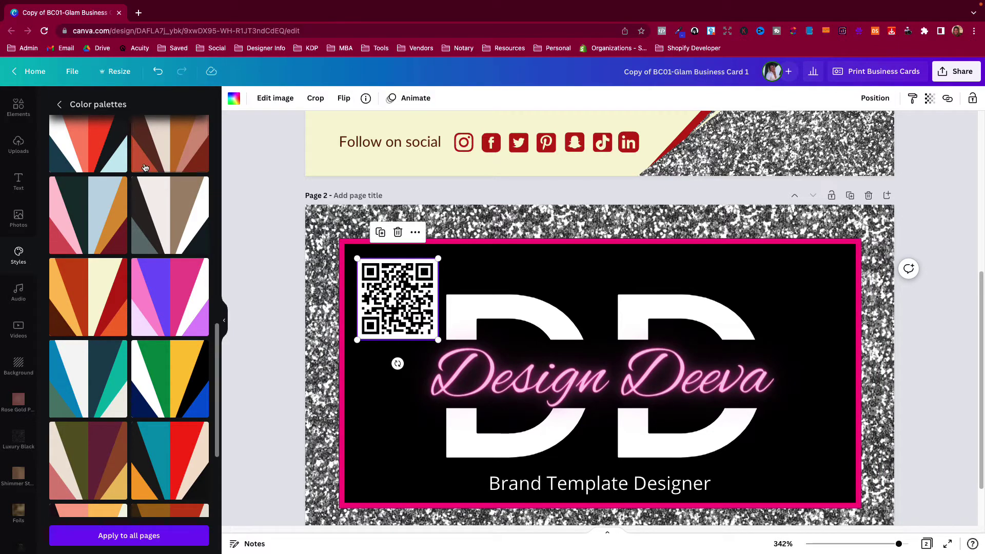
pyautogui.scroll(-5, 174, 308)
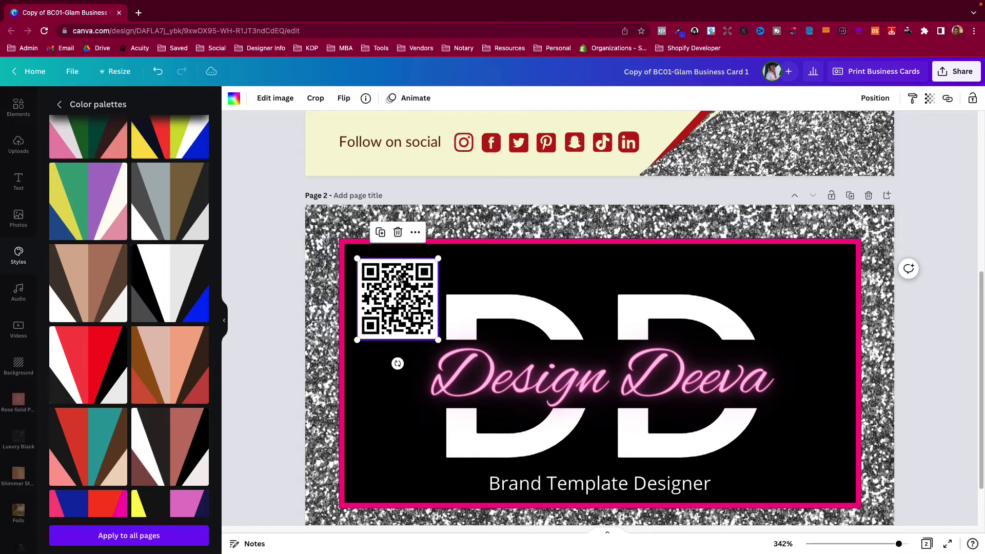
pyautogui.moveTo(395, 293); pyautogui.dragTo(394, 289)
# Search Elements for 'qr code'
pyautogui.click(279, 307)
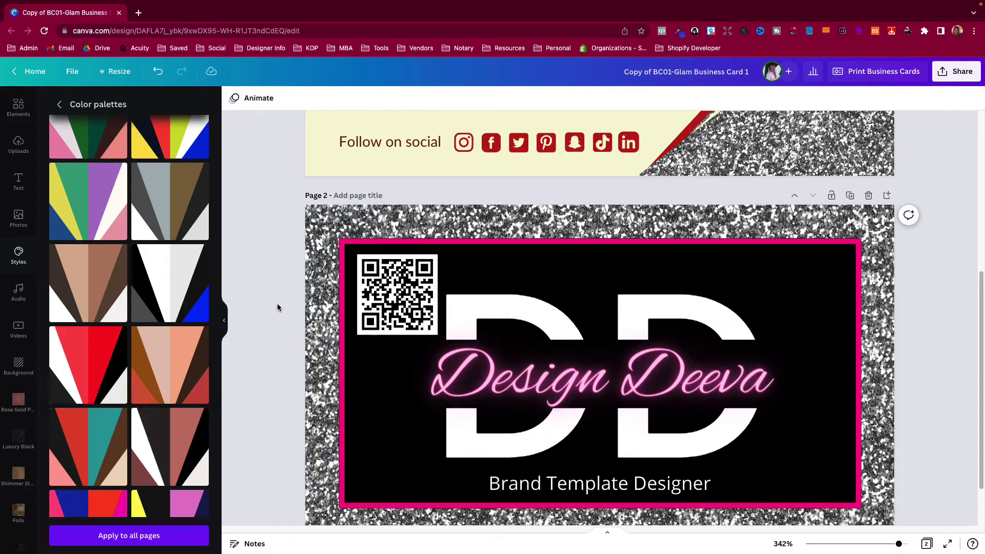
pyautogui.scroll(1, 16, 121)
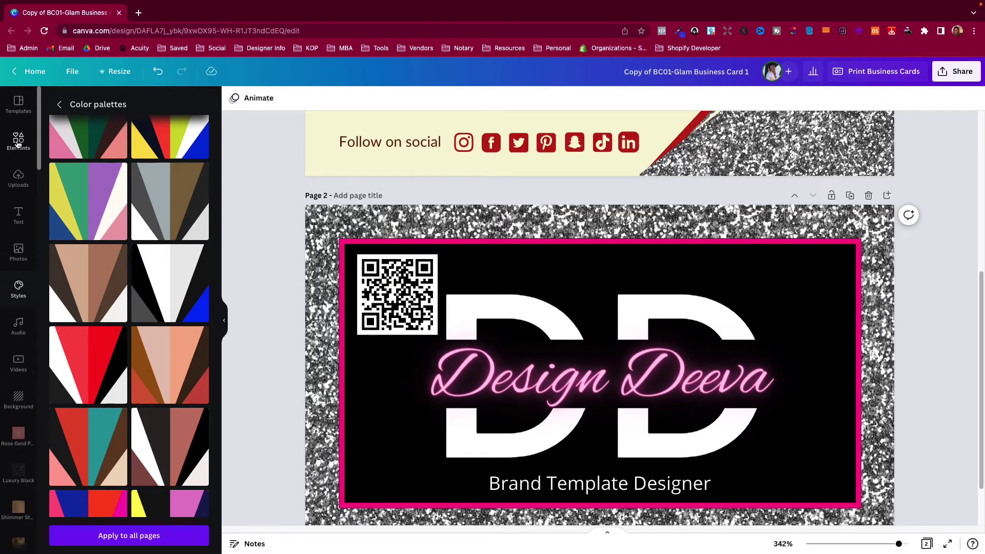
pyautogui.click(18, 140)
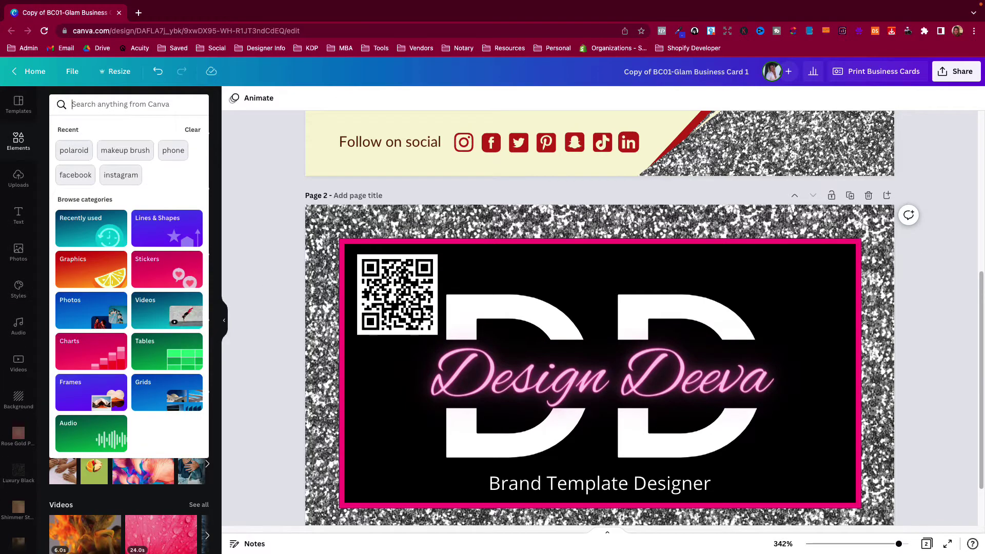
pyautogui.write('wr co')
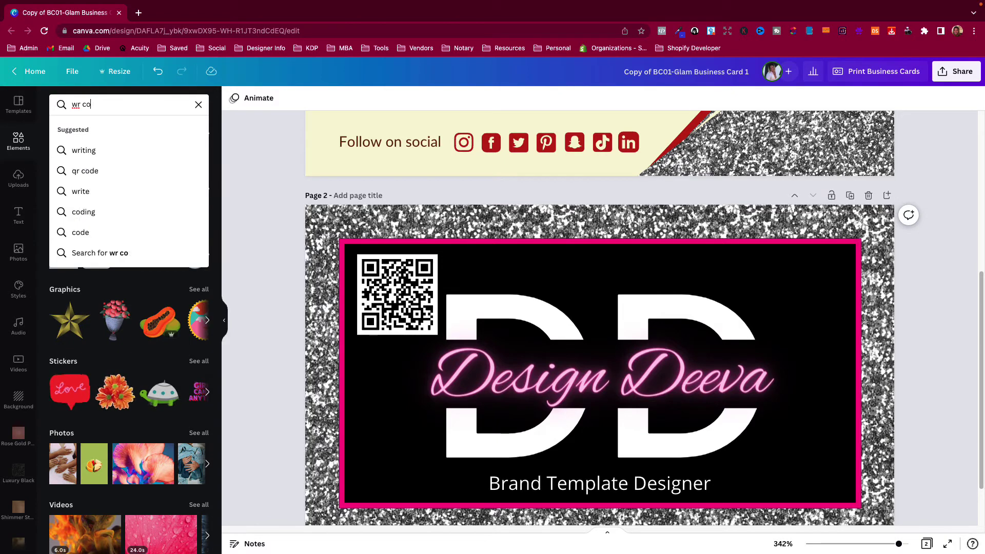
pyautogui.press('BackSpace')
pyautogui.press('BackSpace')
pyautogui.press('BackSpace')
pyautogui.press('BackSpace')
pyautogui.press('BackSpace')
pyautogui.write('qr cod')
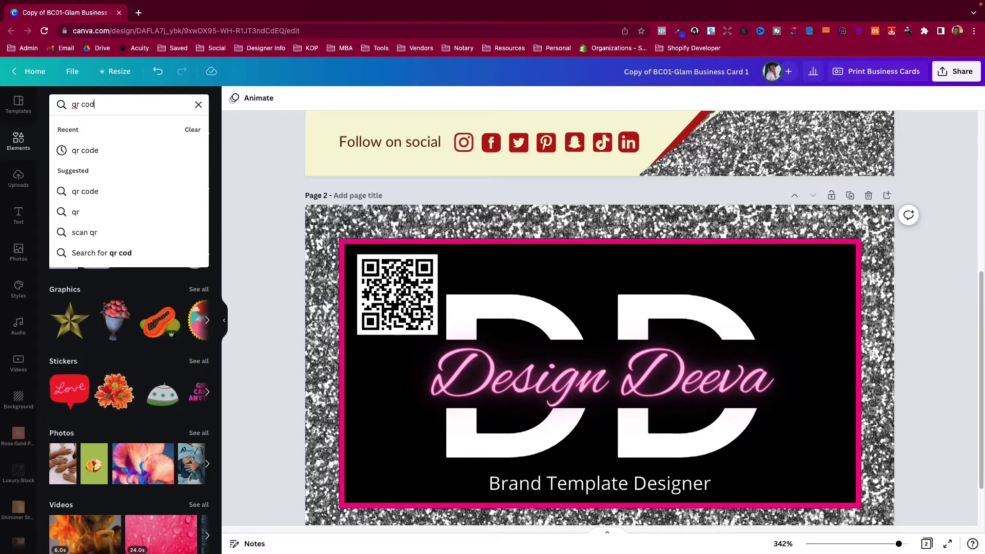
pyautogui.write('e')
pyautogui.press('Return')
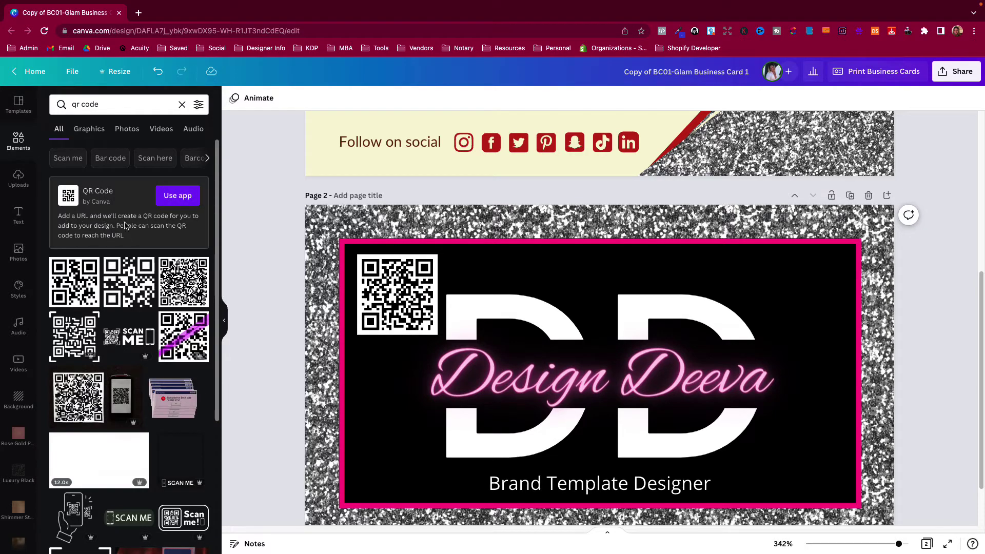
pyautogui.click(177, 196)
pyautogui.click(119, 191)
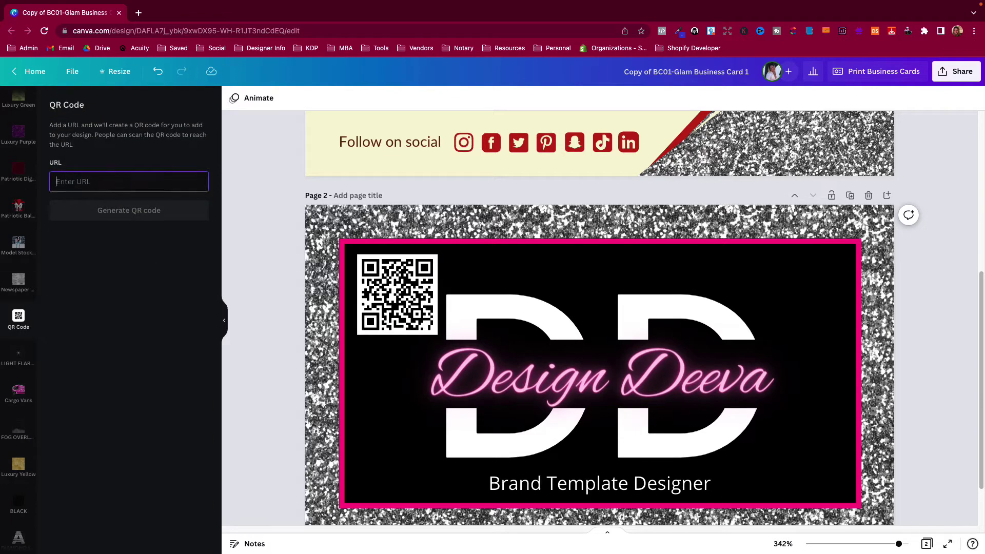
pyautogui.write('https://yourwebsite.com')
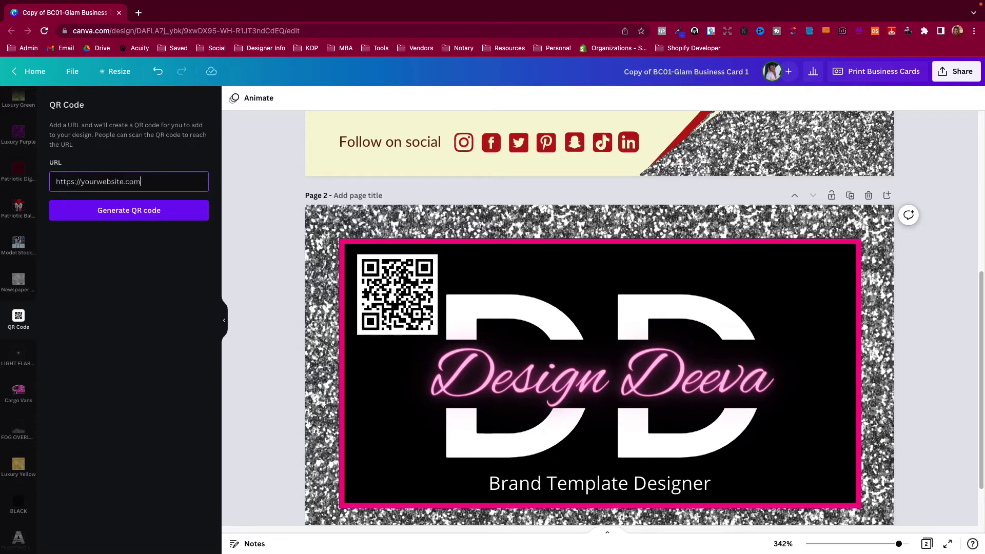
pyautogui.click(116, 216)
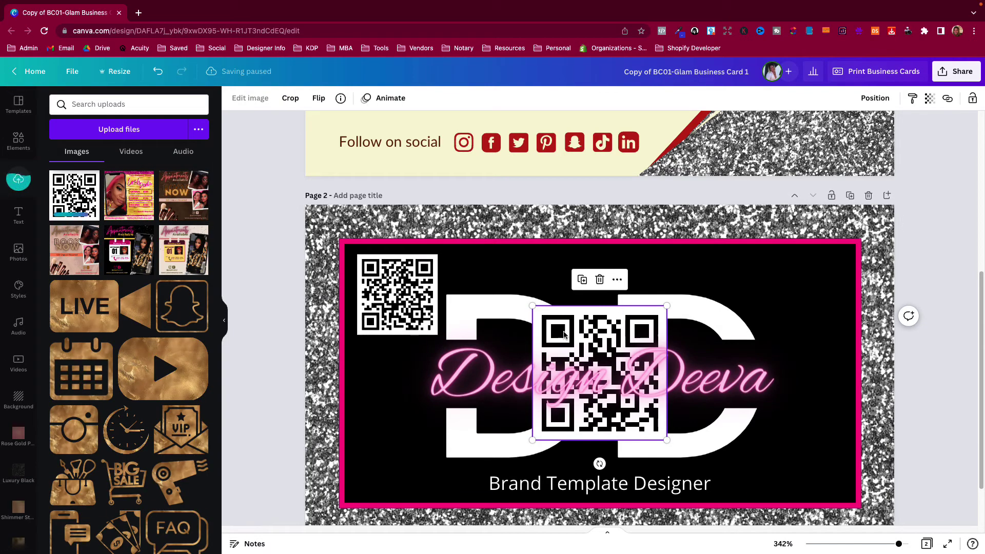
# Swap the old QR code for the new one, shrunk to half size and placed top-left
pyautogui.moveTo(588, 324); pyautogui.dragTo(420, 273)
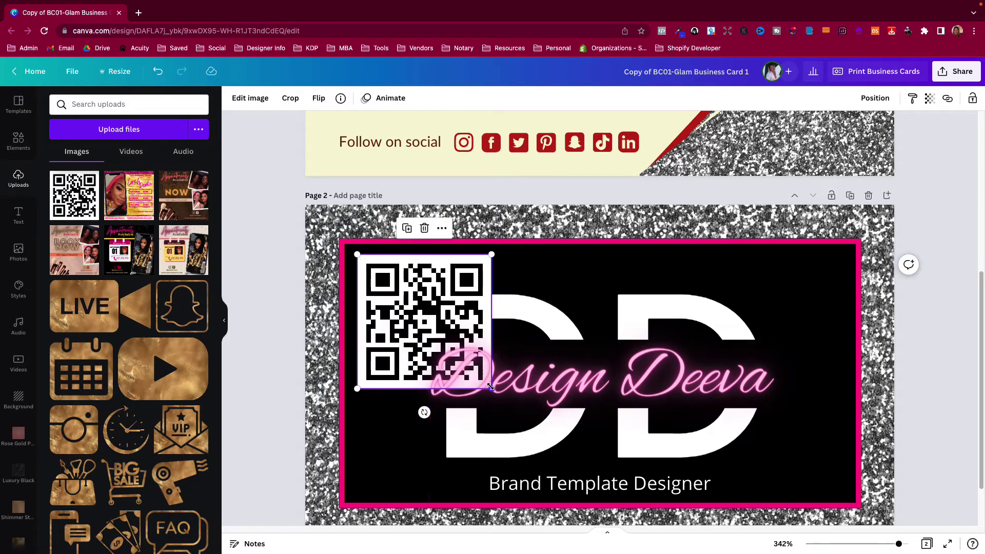
pyautogui.moveTo(490, 388); pyautogui.dragTo(438, 336)
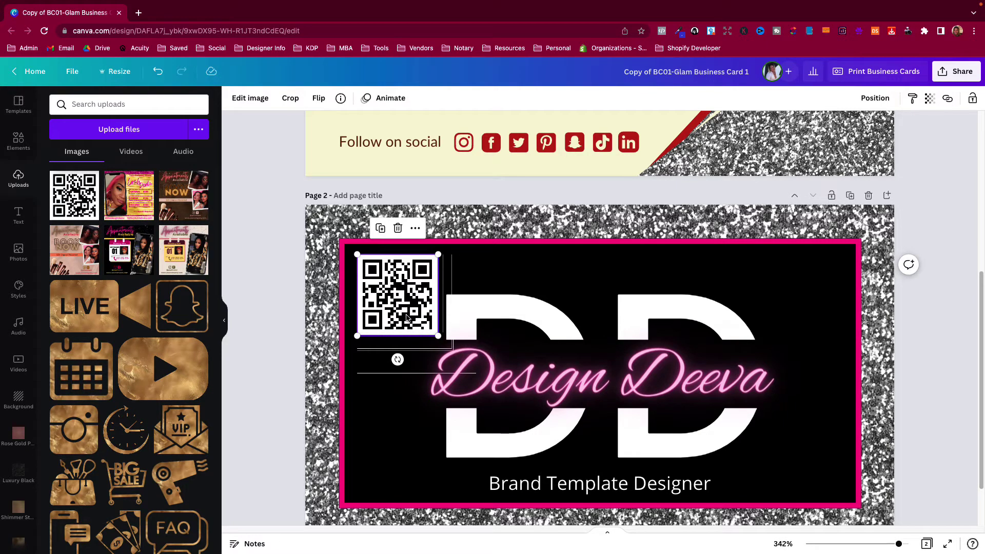
pyautogui.hotkey('ctrl', 'v')
pyautogui.click(411, 319)
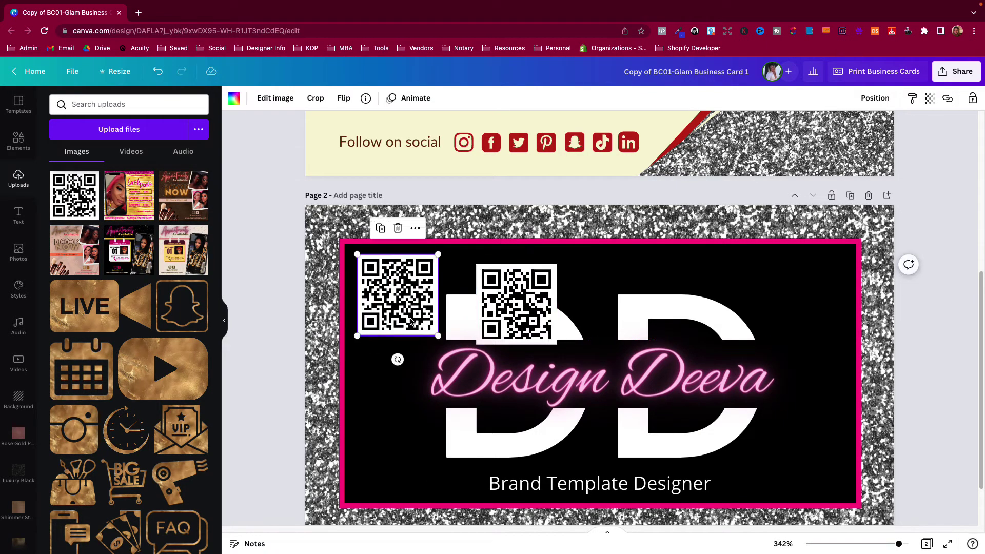
pyautogui.press('Delete')
pyautogui.moveTo(522, 311); pyautogui.dragTo(404, 300)
pyautogui.click(371, 411)
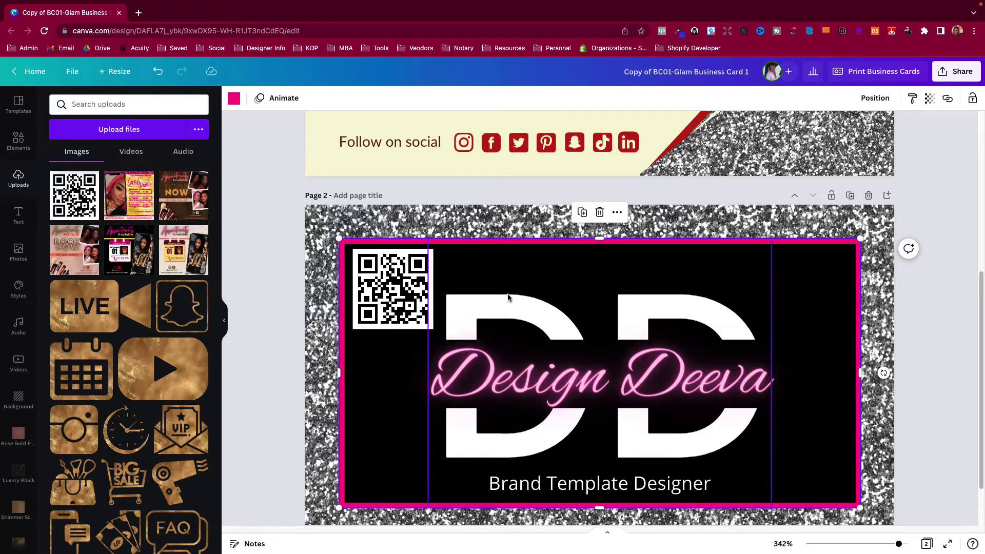
# Move the Design Deeva text above the DD letters and replace it with the owner's name
pyautogui.click(521, 308)
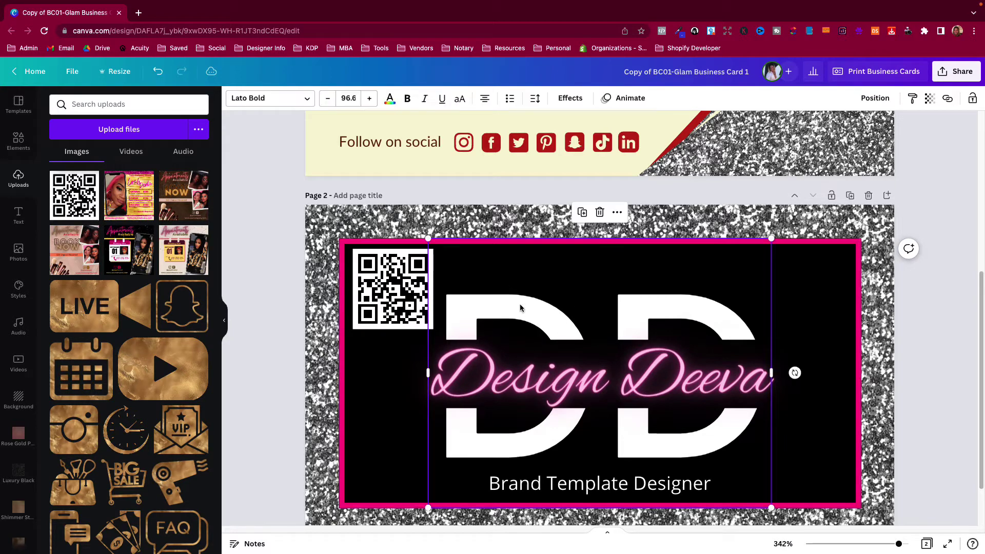
pyautogui.click(521, 307)
pyautogui.click(384, 380)
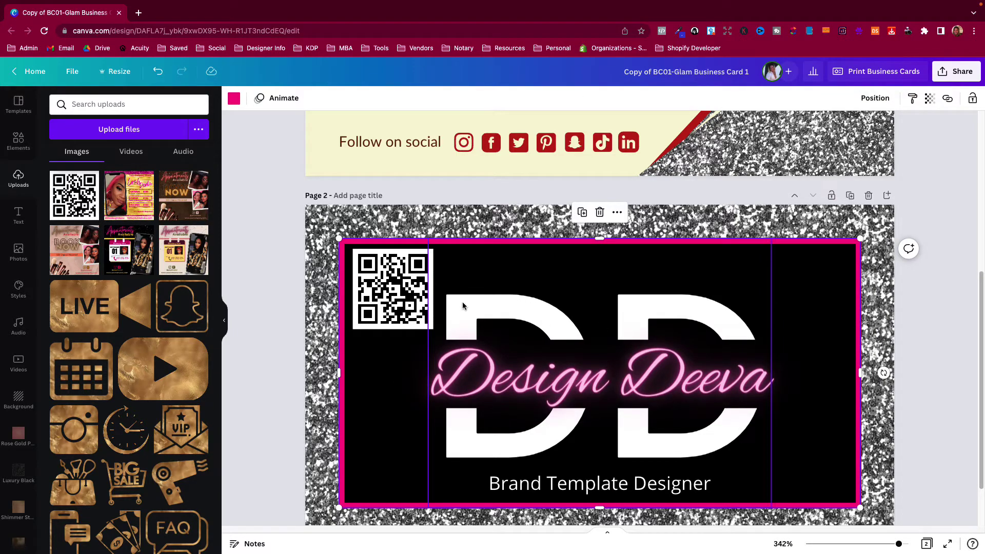
pyautogui.scroll(5, 442, 308)
pyautogui.scroll(-6, 594, 293)
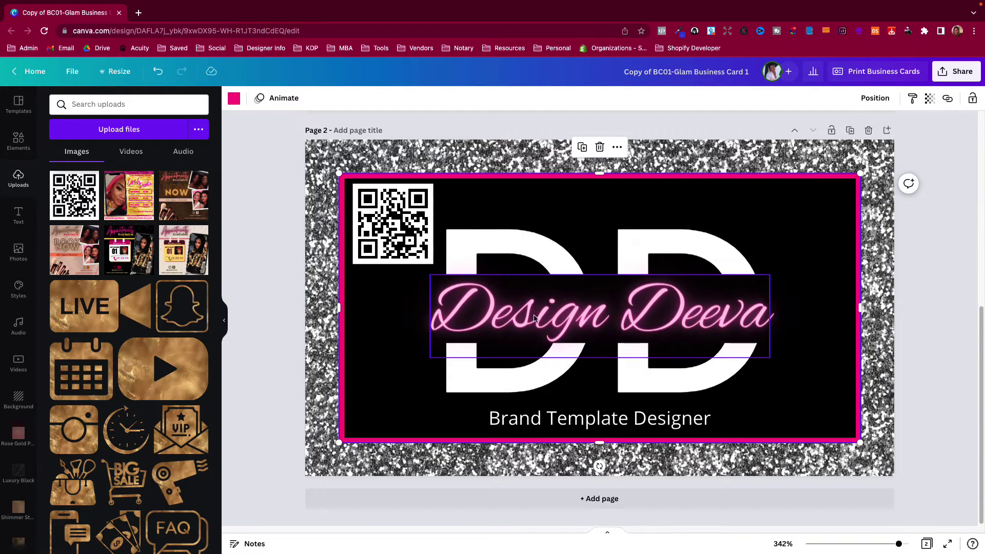
pyautogui.moveTo(533, 314); pyautogui.dragTo(571, 195)
pyautogui.doubleClick(571, 194)
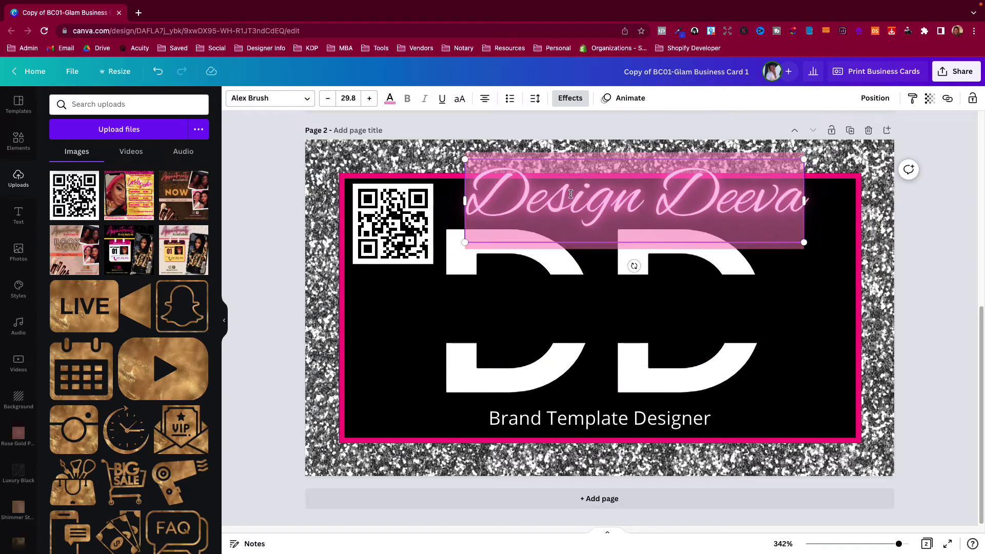
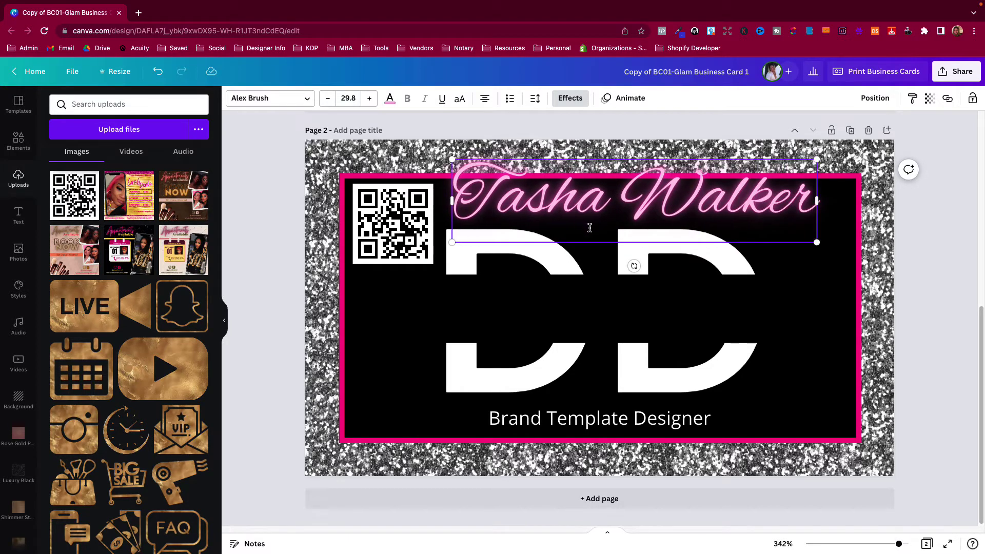
pyautogui.click(799, 264)
# Move the name to the top and place a widened black rectangle behind it
pyautogui.moveTo(642, 205); pyautogui.dragTo(657, 188)
pyautogui.moveTo(578, 323); pyautogui.dragTo(629, 190)
pyautogui.moveTo(530, 325); pyautogui.dragTo(592, 332)
pyautogui.moveTo(718, 324); pyautogui.dragTo(676, 324)
pyautogui.click(404, 395)
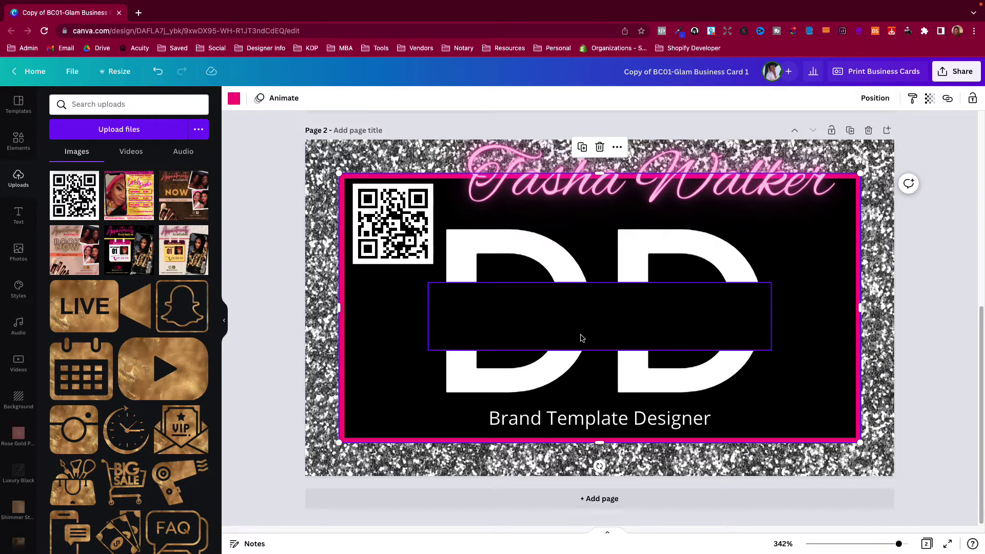
pyautogui.moveTo(504, 323); pyautogui.dragTo(539, 178)
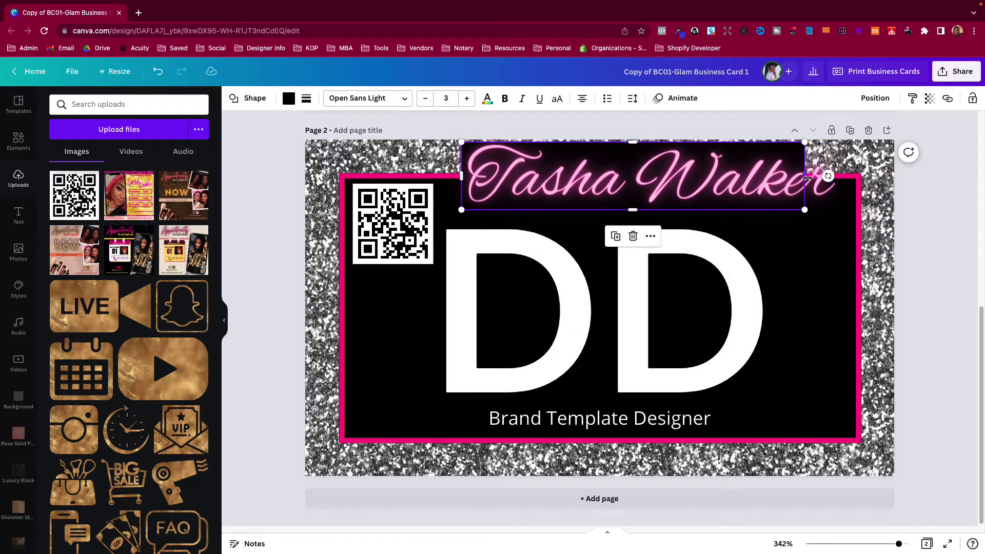
pyautogui.moveTo(810, 186); pyautogui.dragTo(841, 182)
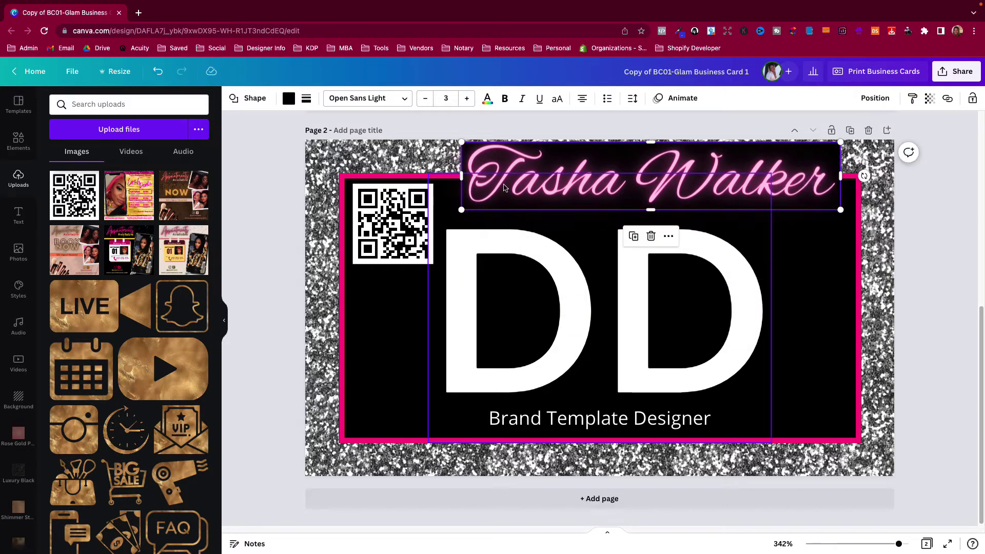
pyautogui.click(516, 318)
# Replace the DD monogram with the owner's initials, set to all uppercase
pyautogui.click(516, 317)
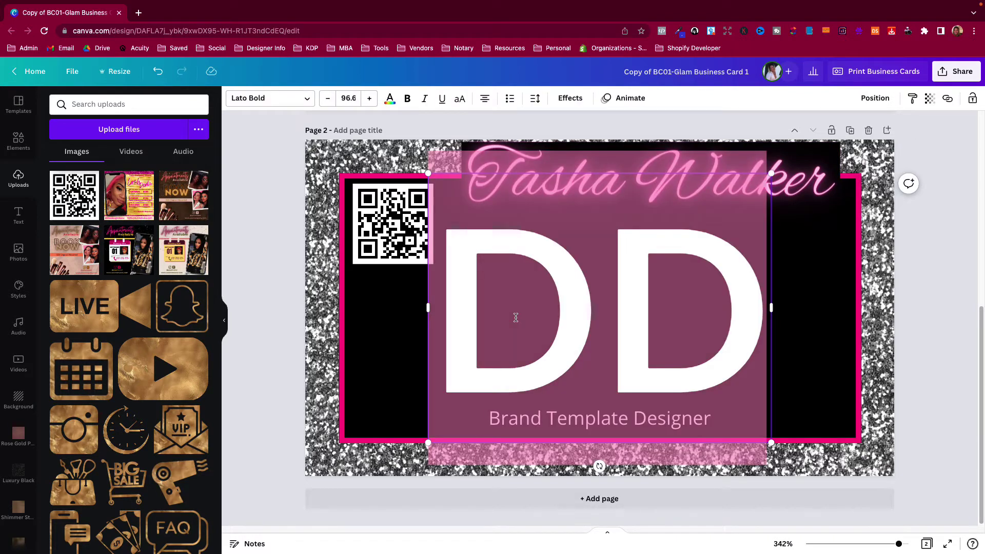
pyautogui.write('t')
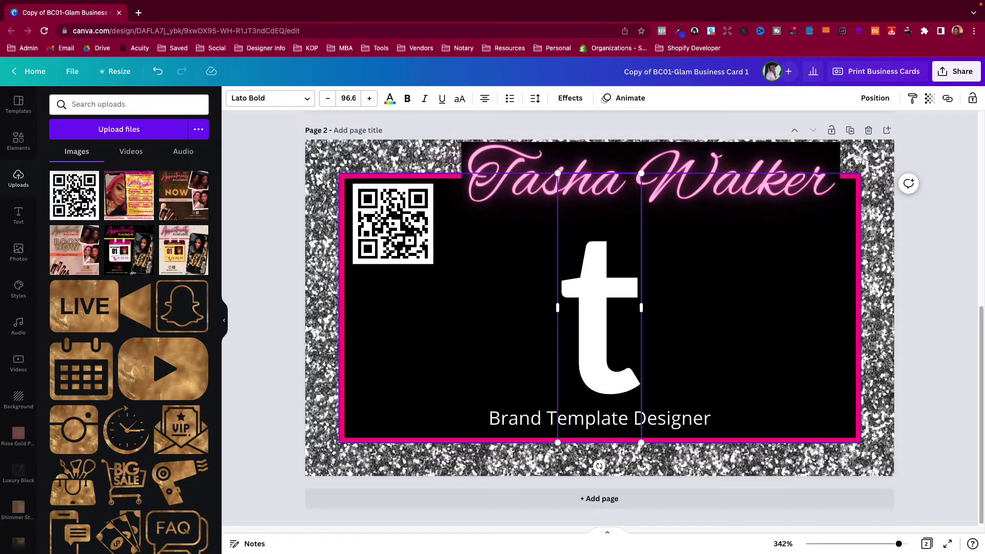
pyautogui.press('BackSpace')
pyautogui.write('TW')
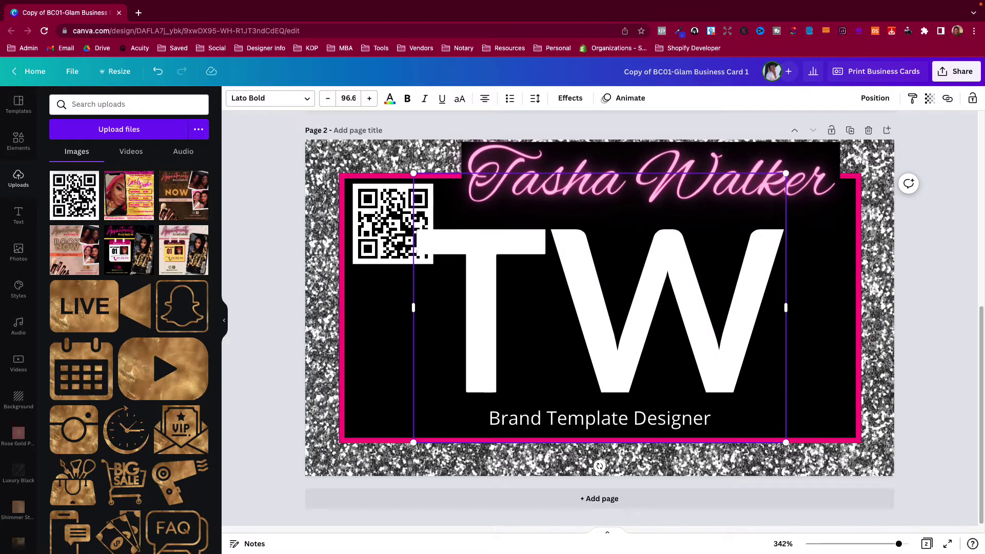
pyautogui.click(921, 308)
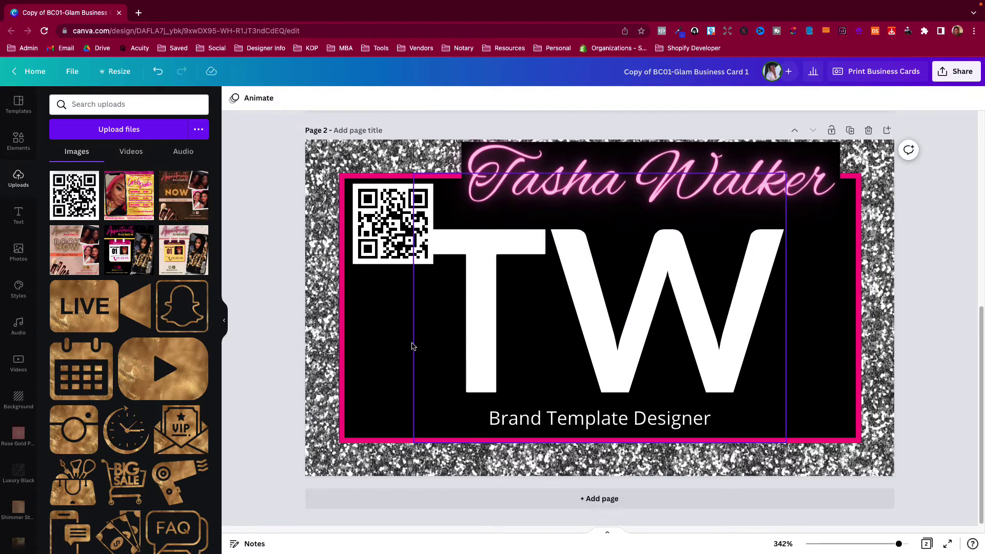
pyautogui.click(572, 322)
pyautogui.click(461, 99)
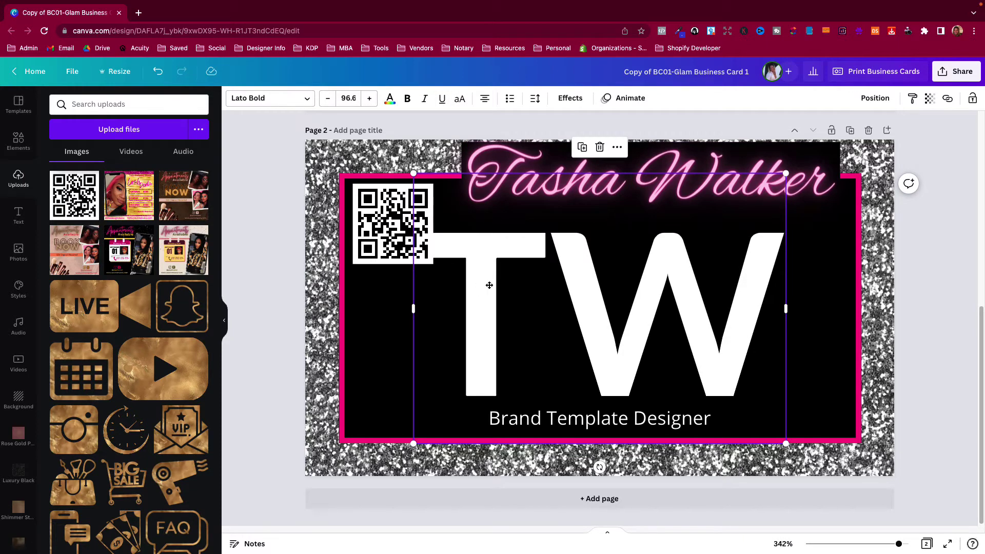
# Move the name and its black band down across the middle of the initials
pyautogui.moveTo(490, 286); pyautogui.dragTo(506, 277)
pyautogui.moveTo(553, 152)
pyautogui.mouseDown()
pyautogui.moveTo(551, 256)
pyautogui.moveTo(541, 229)
pyautogui.moveTo(576, 252)
pyautogui.moveTo(677, 139)
pyautogui.mouseUp()
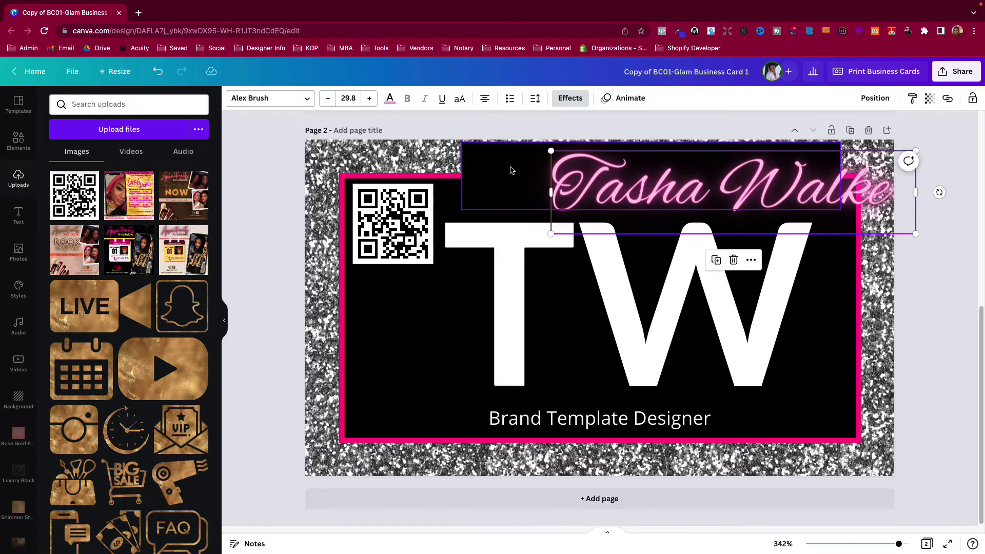
pyautogui.moveTo(510, 167); pyautogui.dragTo(504, 295)
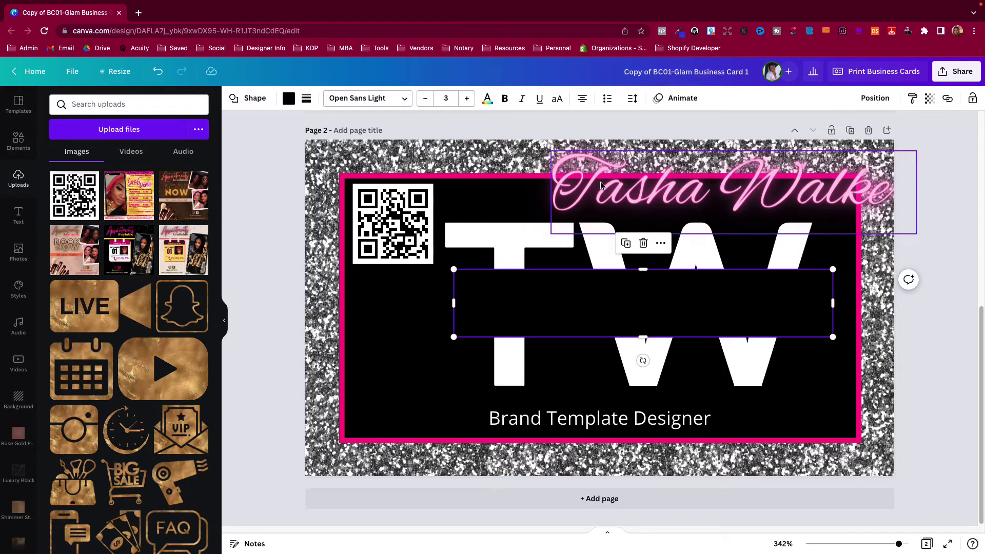
pyautogui.moveTo(599, 184); pyautogui.dragTo(506, 302)
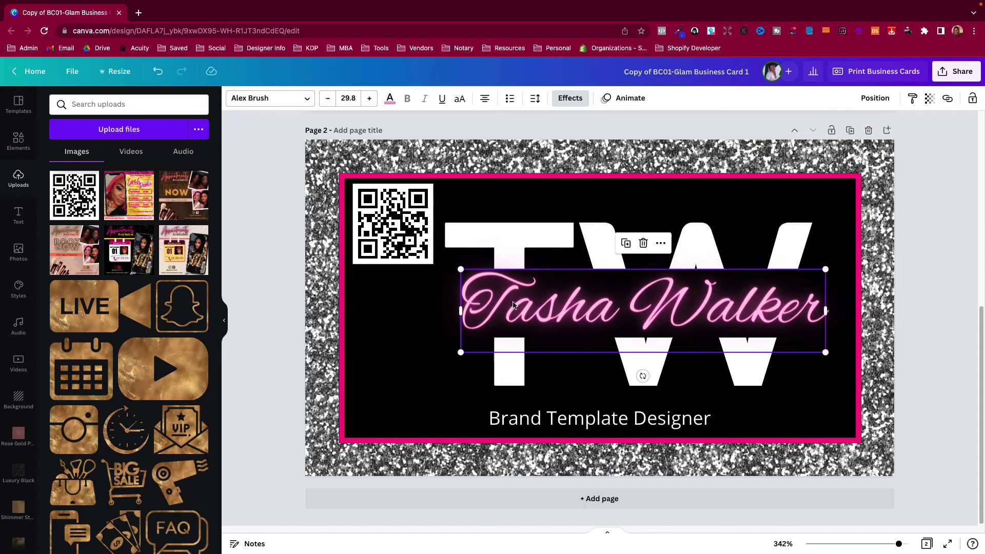
pyautogui.click(419, 345)
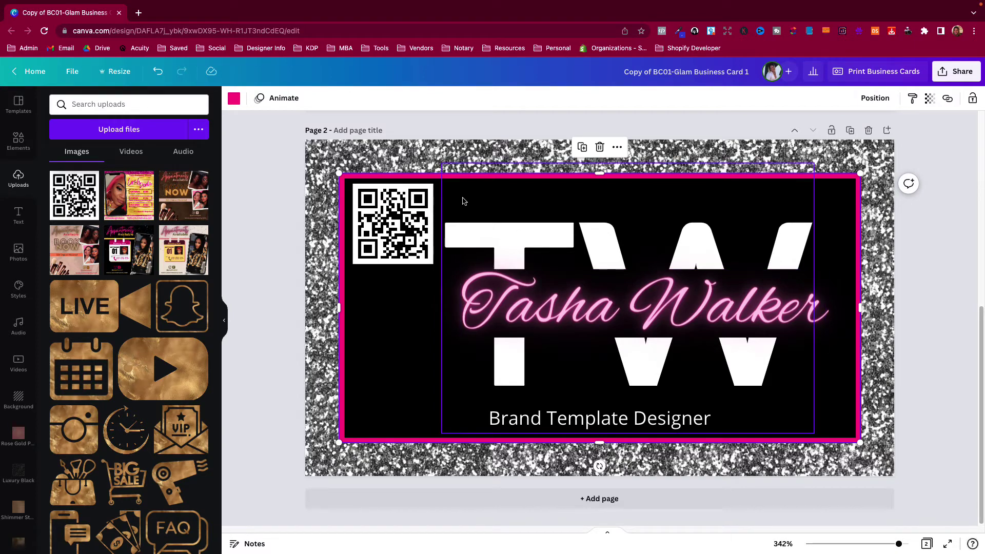
pyautogui.moveTo(402, 307)
pyautogui.mouseDown()
pyautogui.moveTo(448, 312)
pyautogui.moveTo(399, 307)
pyautogui.mouseUp()
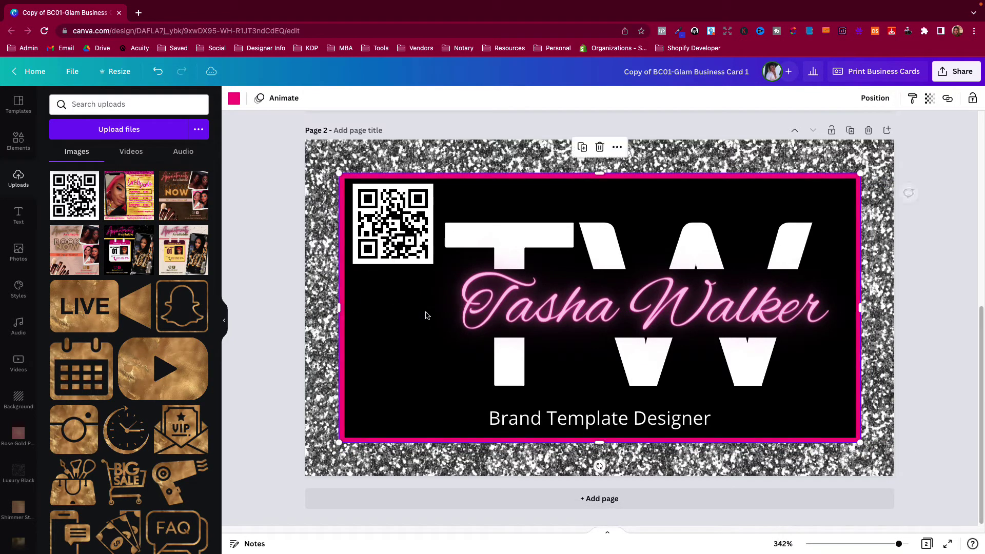
# Widen the black shape leftward and align the script name across the monogram
pyautogui.click(524, 246)
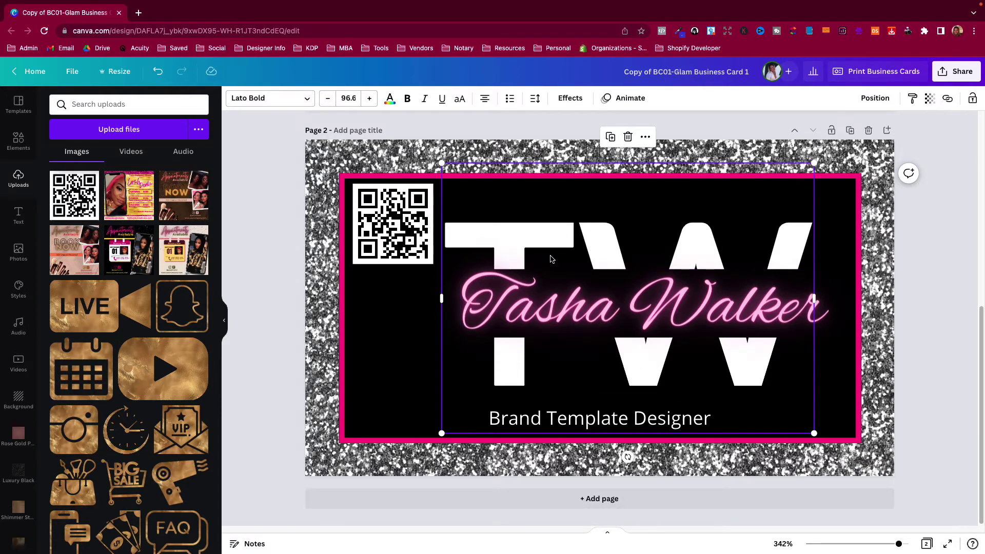
pyautogui.keyDown('shift'); pyautogui.click(622, 280); pyautogui.keyUp('shift')
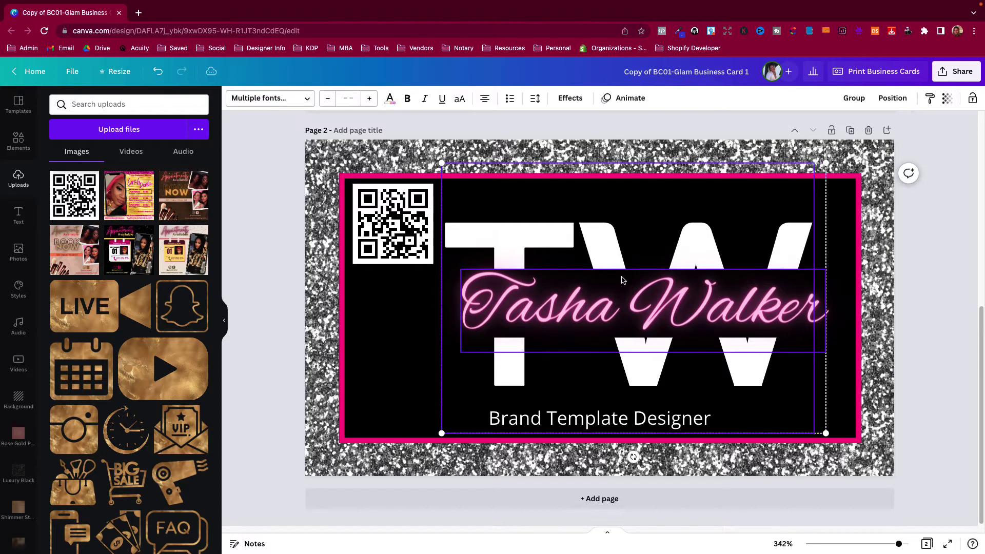
pyautogui.keyDown('shift'); pyautogui.click(591, 316); pyautogui.keyUp('shift')
pyautogui.click(590, 315)
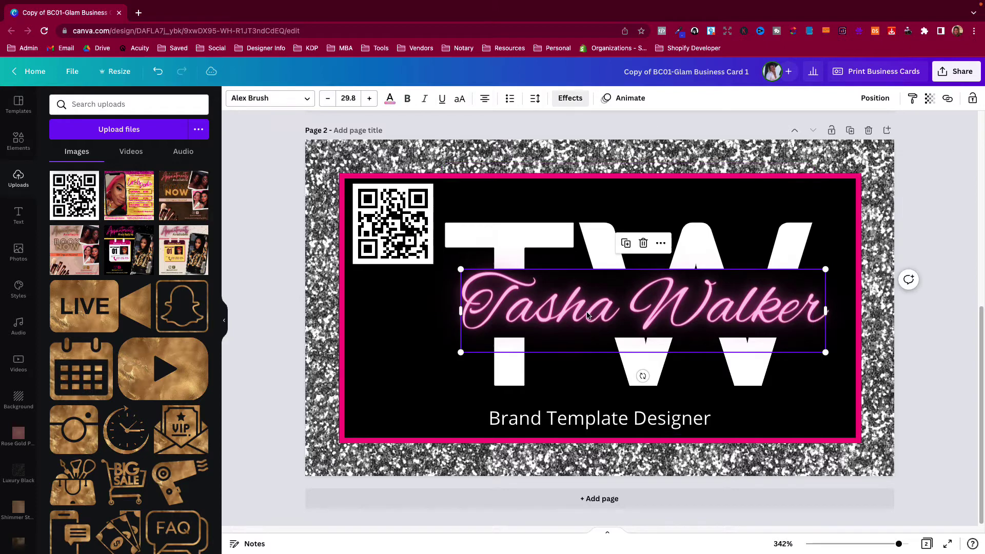
pyautogui.moveTo(589, 314); pyautogui.dragTo(636, 313)
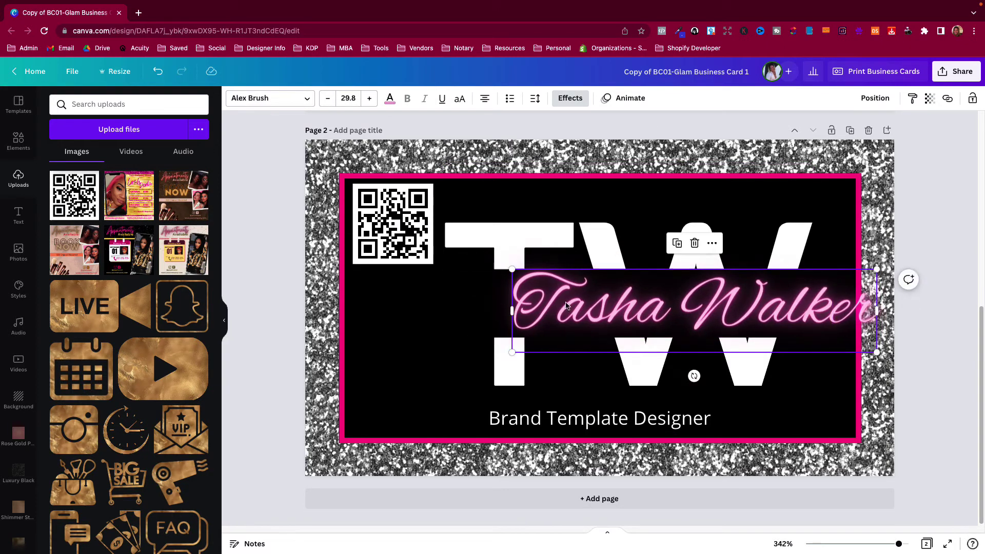
pyautogui.moveTo(569, 304); pyautogui.dragTo(540, 302)
pyautogui.click(471, 318)
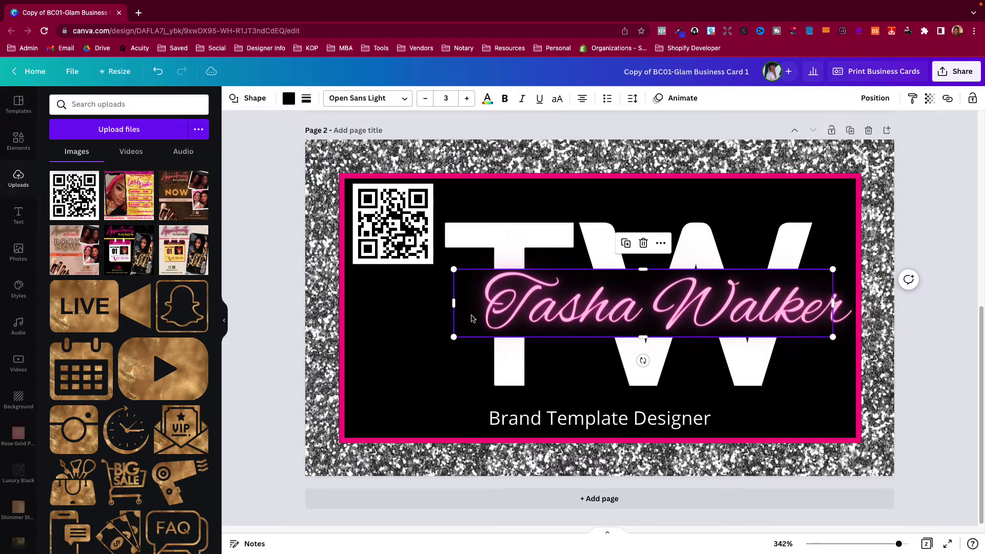
pyautogui.moveTo(451, 305); pyautogui.dragTo(425, 305)
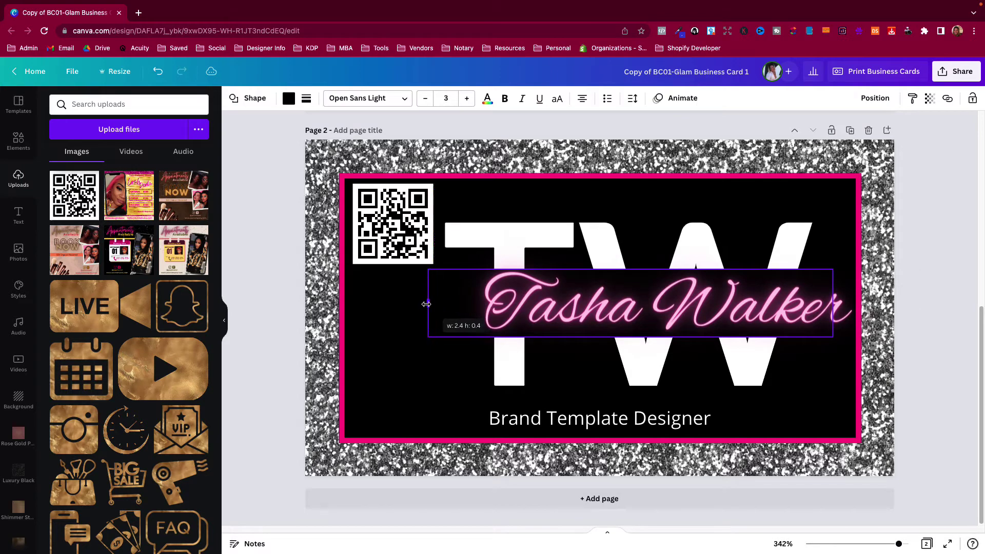
pyautogui.click(541, 304)
pyautogui.moveTo(540, 304); pyautogui.dragTo(505, 304)
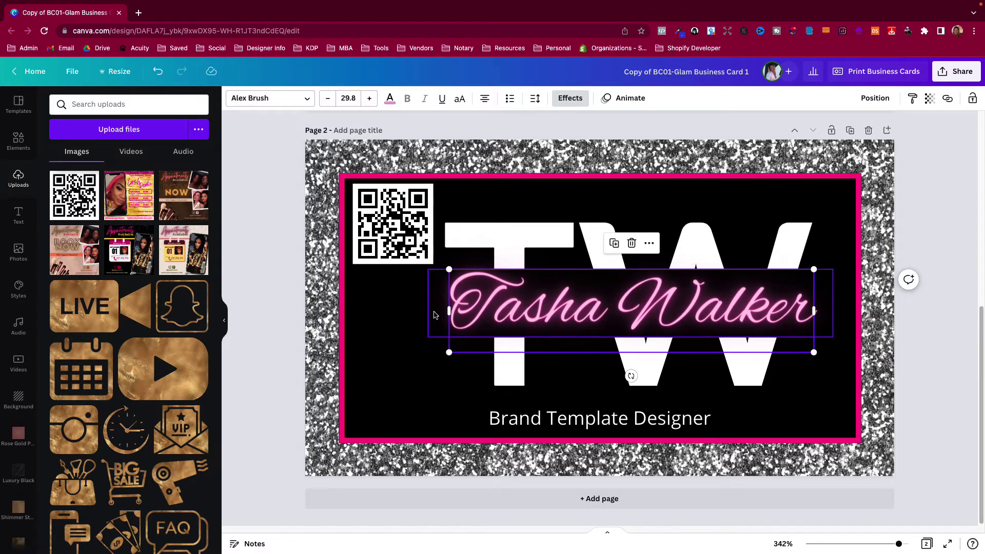
# Group the monogram with the script name and centre the group on the card
pyautogui.click(511, 232)
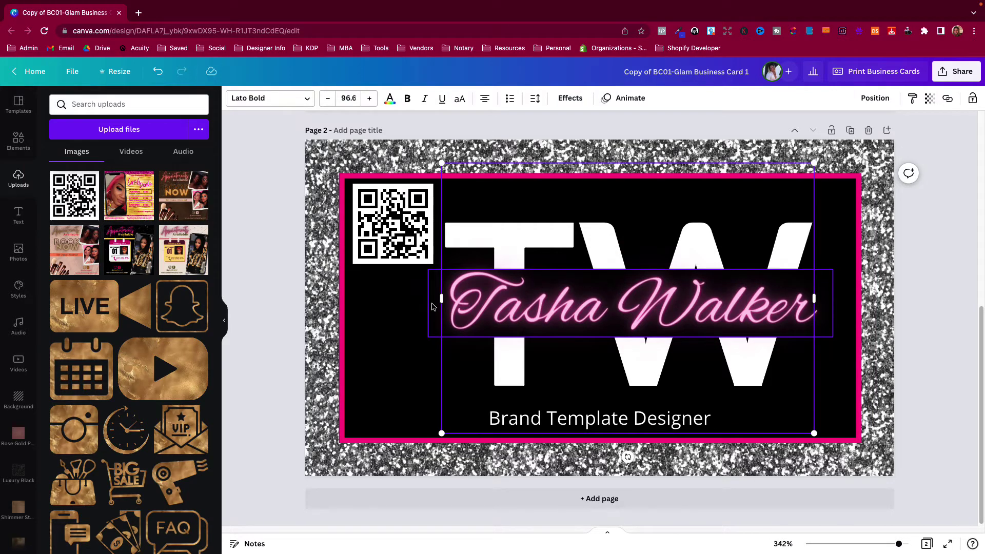
pyautogui.keyDown('shift'); pyautogui.click(477, 314); pyautogui.keyUp('shift')
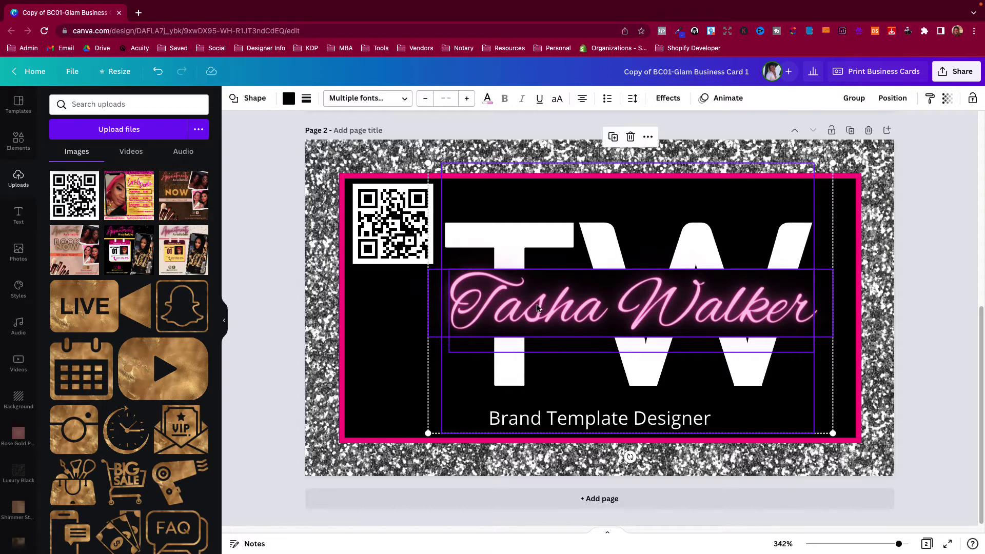
pyautogui.click(854, 98)
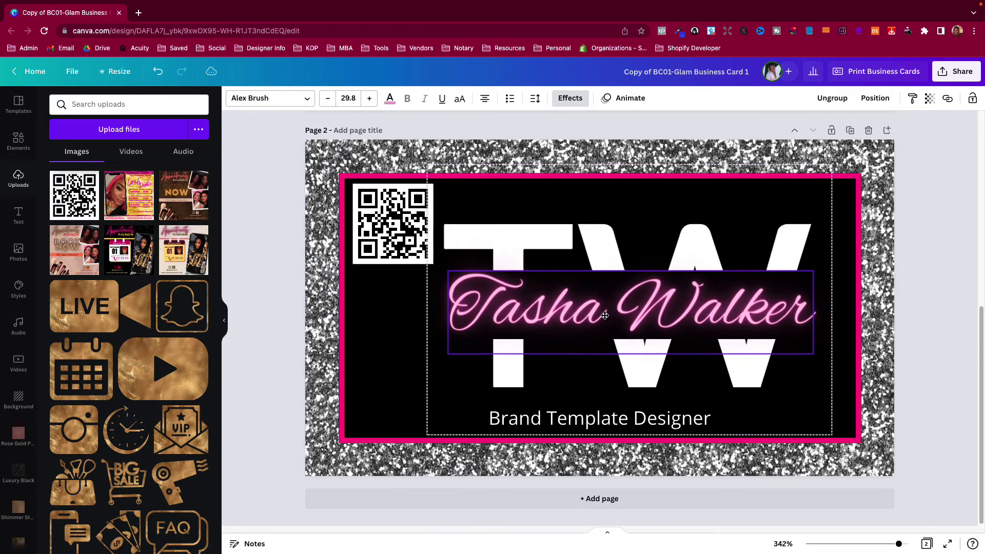
pyautogui.moveTo(618, 313); pyautogui.dragTo(582, 317)
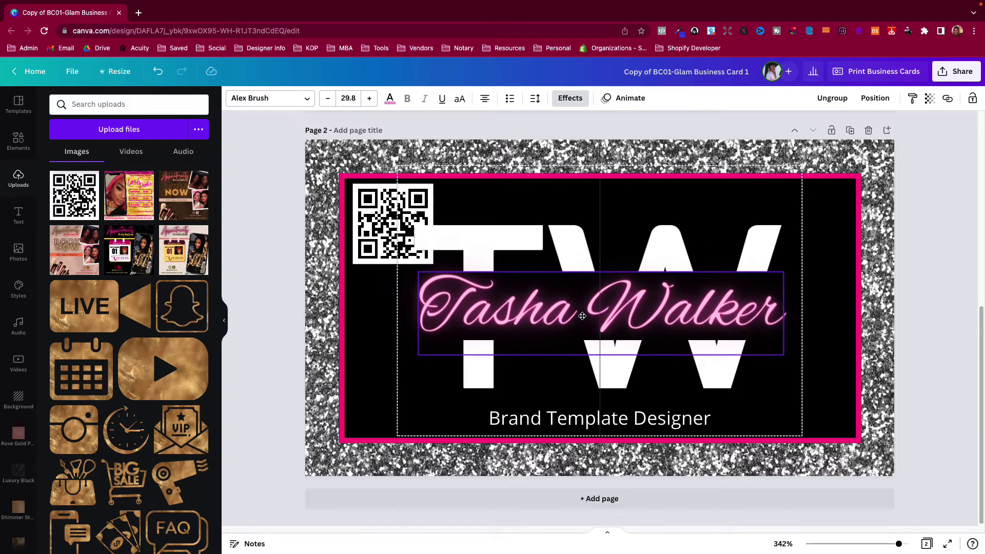
# Resize the QR code, ending slightly larger than before
pyautogui.moveTo(582, 316); pyautogui.dragTo(583, 316)
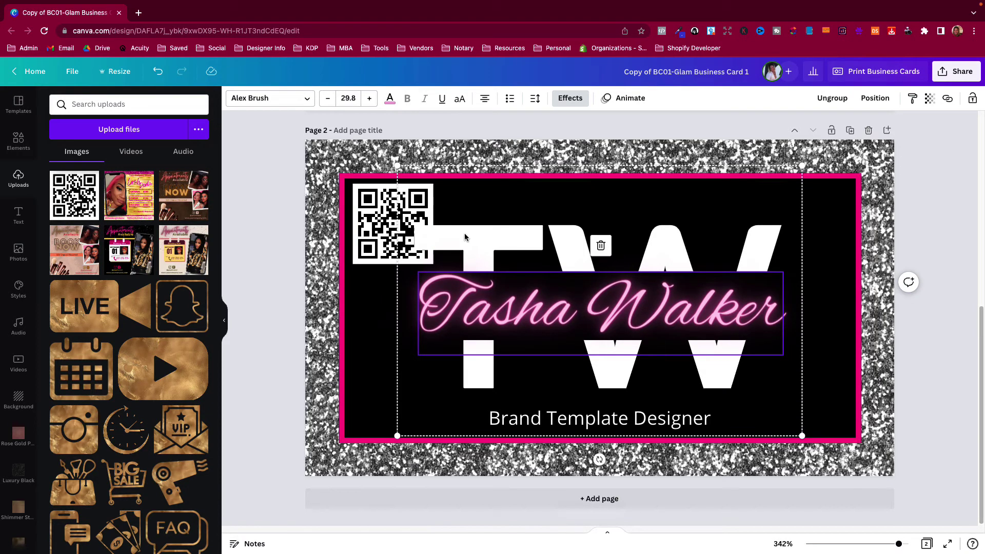
pyautogui.click(364, 363)
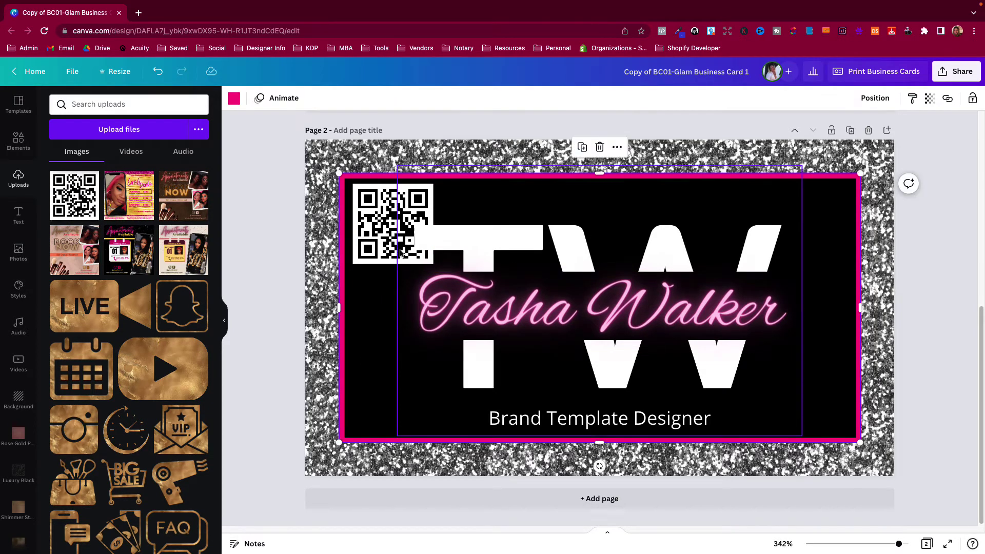
pyautogui.click(386, 245)
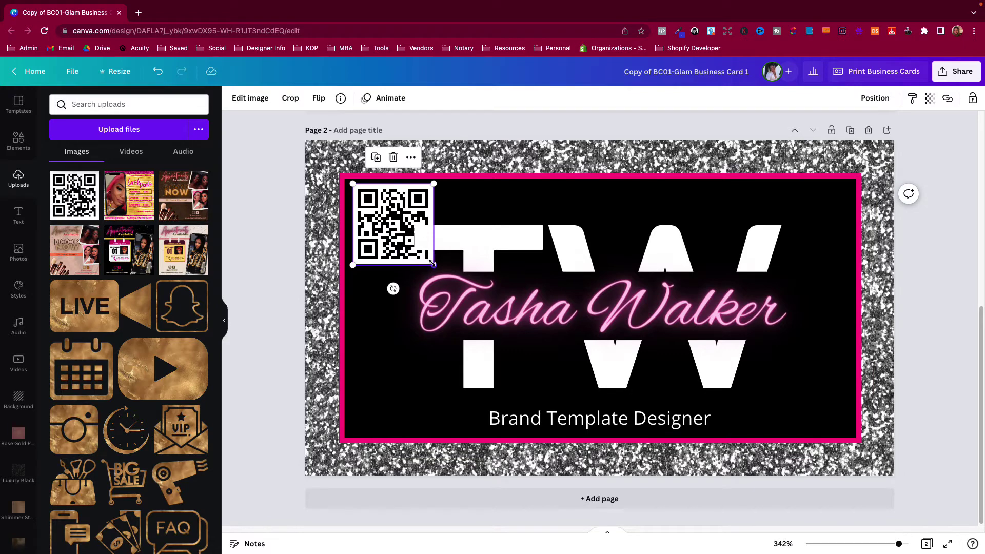
pyautogui.moveTo(432, 265); pyautogui.dragTo(381, 415)
pyautogui.click(382, 317)
pyautogui.moveTo(409, 378); pyautogui.dragTo(425, 372)
pyautogui.click(285, 428)
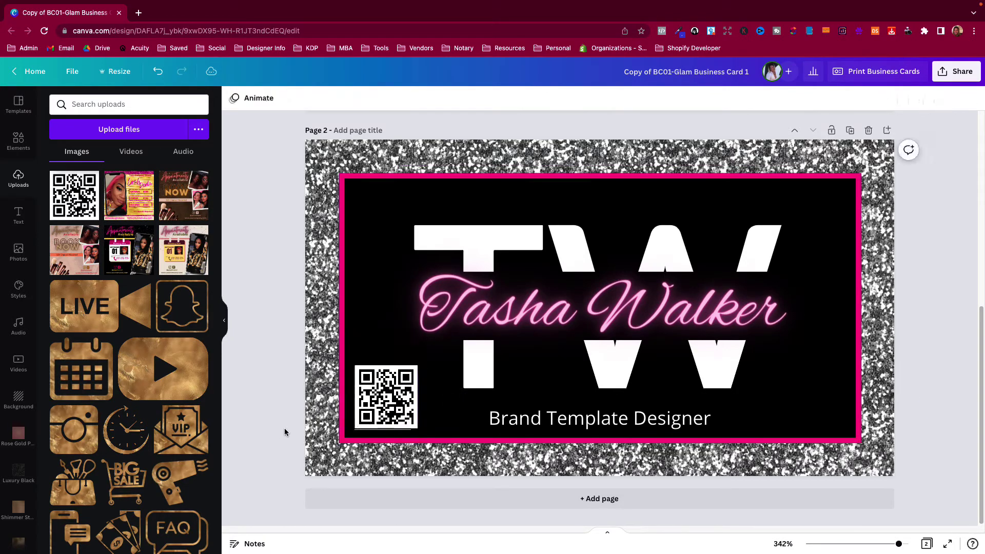
pyautogui.click(406, 413)
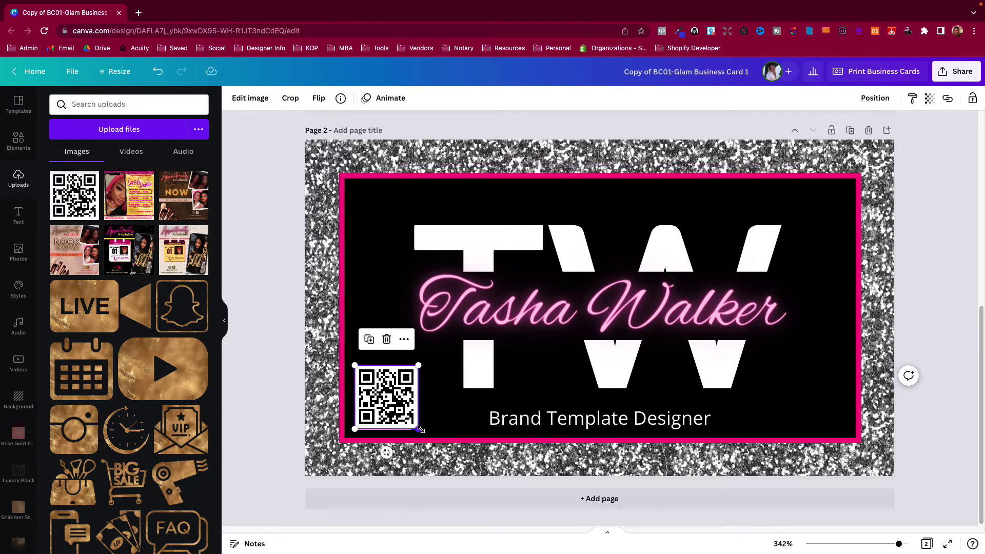
pyautogui.moveTo(422, 430); pyautogui.dragTo(426, 435)
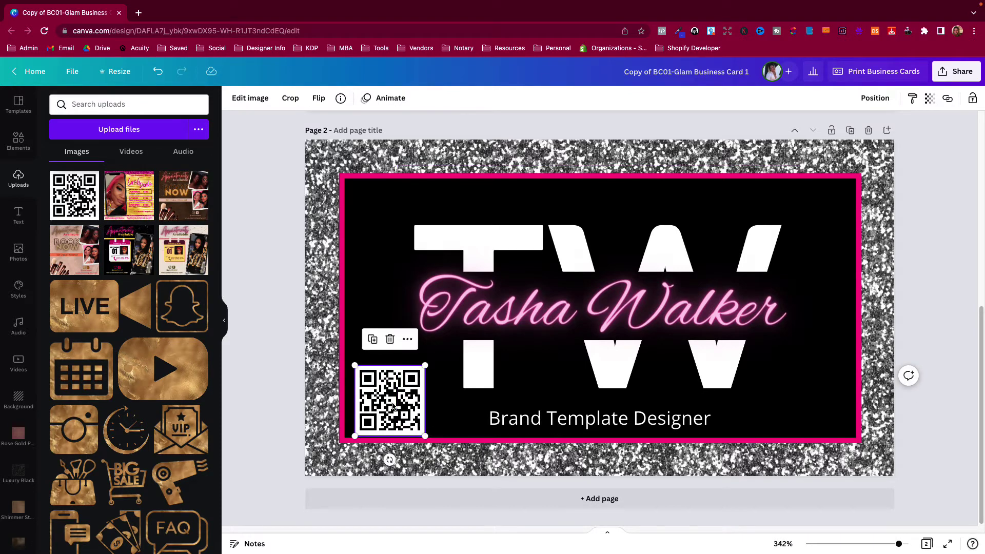
# Move the QR code into the bottom-left corner beside the Brand Template Designer tagline
pyautogui.click(386, 409)
pyautogui.click(426, 431)
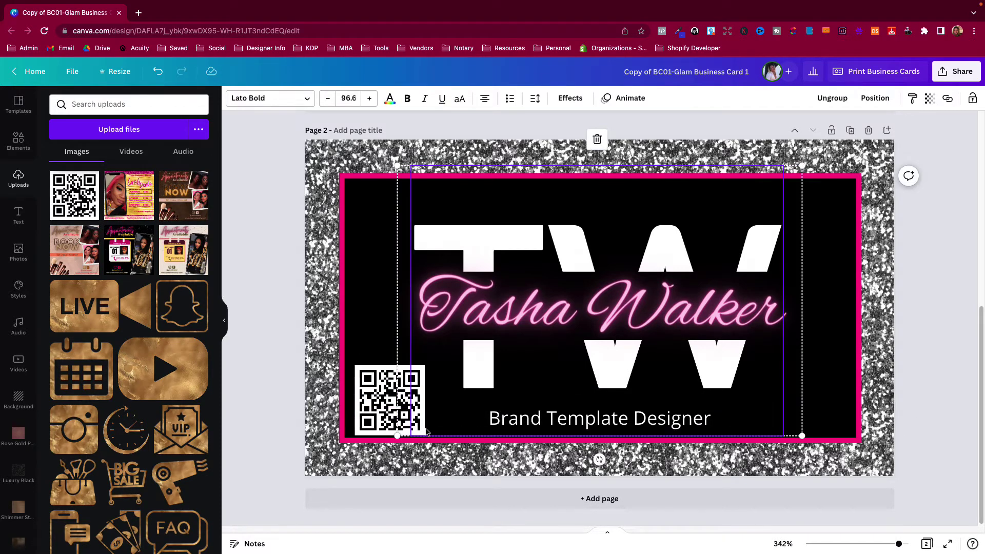
pyautogui.moveTo(367, 388); pyautogui.dragTo(362, 383)
pyautogui.click(261, 401)
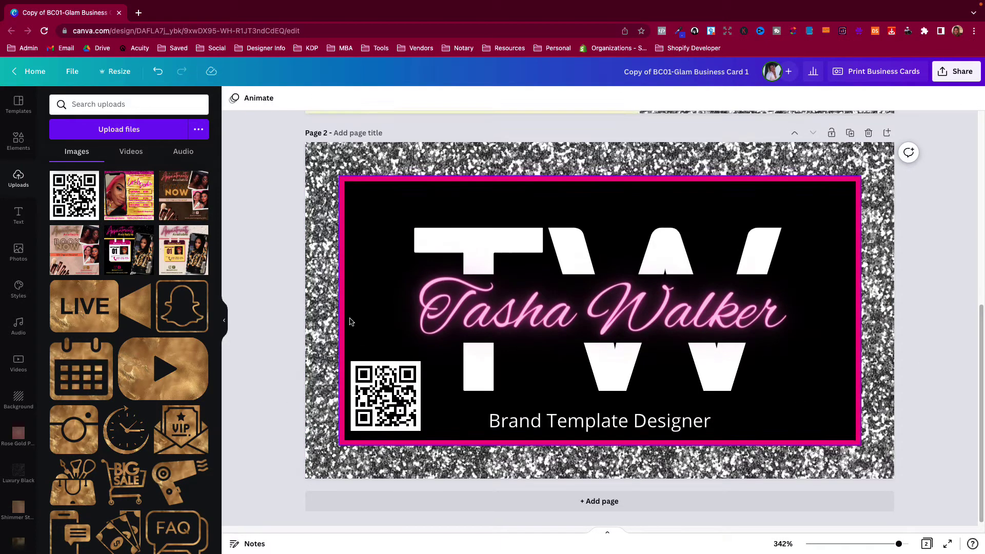
# Select the glitter background of the card back and bring up the colour palette styles
pyautogui.scroll(2, 381, 183)
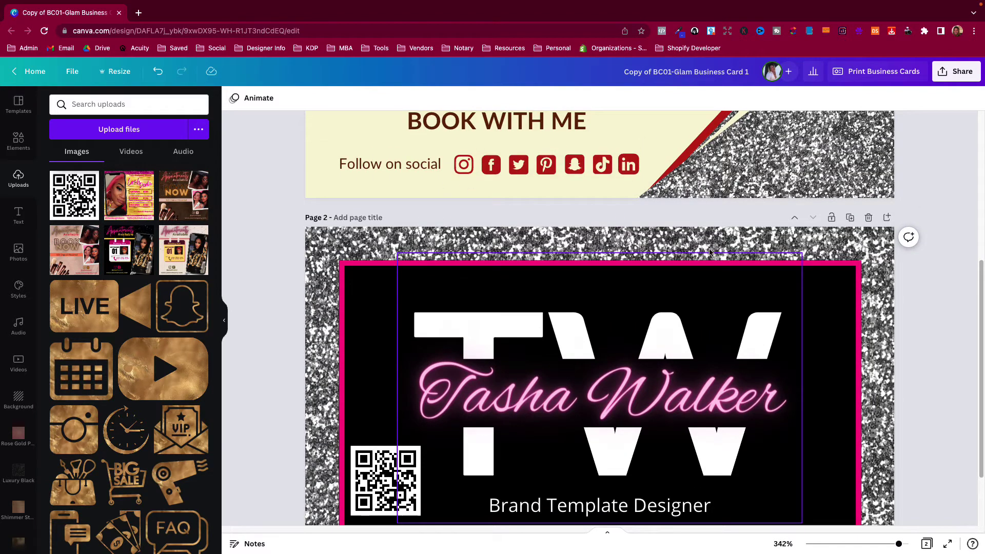
pyautogui.click(324, 254)
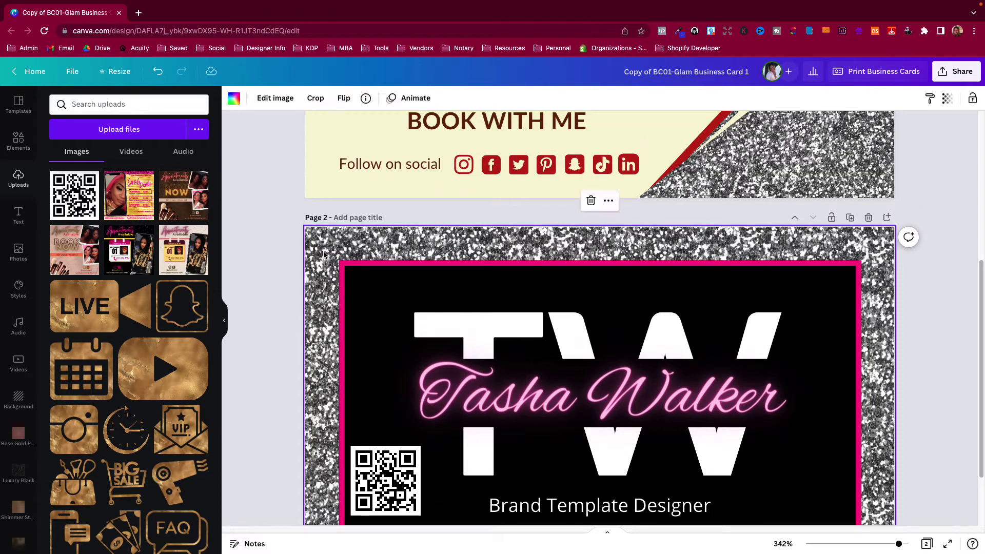
pyautogui.click(264, 284)
pyautogui.click(364, 236)
pyautogui.click(19, 288)
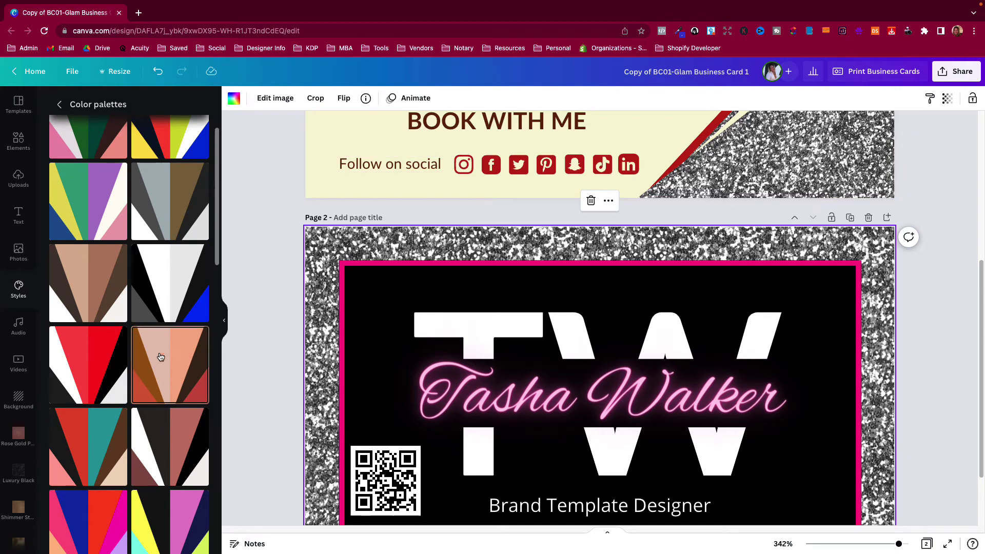
# Apply a warm palette and shuffle until the back is blush pink with dark brown TW and gold name
pyautogui.click(179, 389)
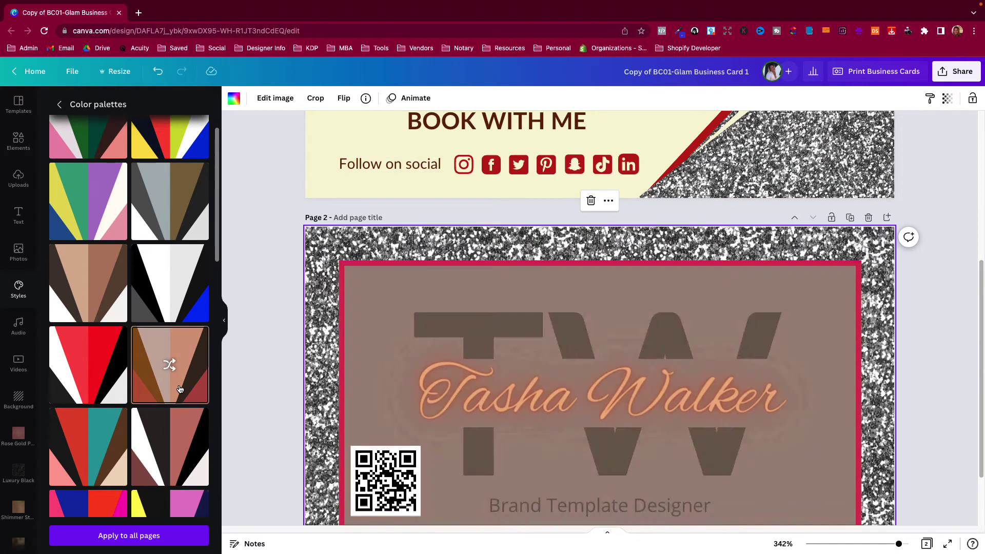
pyautogui.click(179, 389)
pyautogui.click(179, 389)
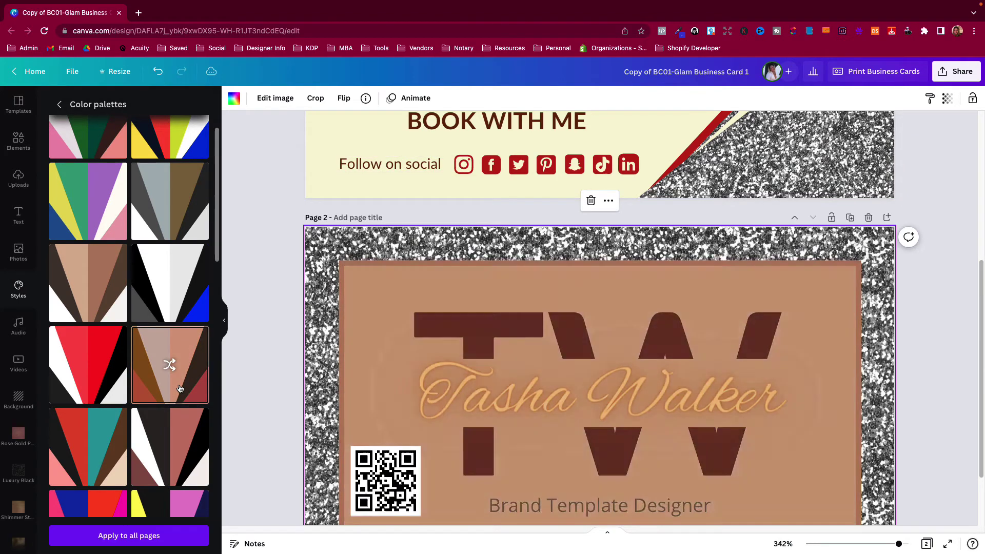
pyautogui.click(180, 389)
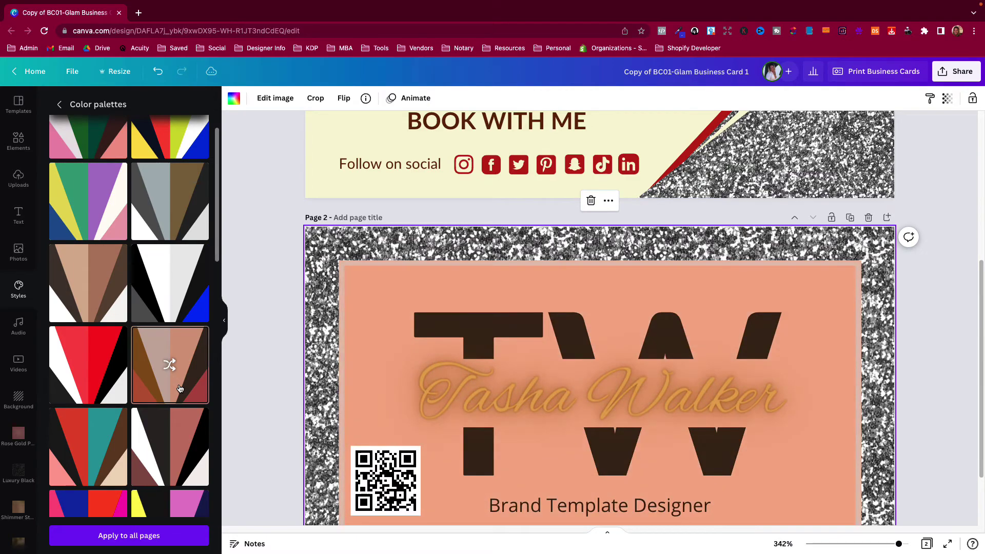
pyautogui.click(177, 385)
pyautogui.scroll(5, 500, 282)
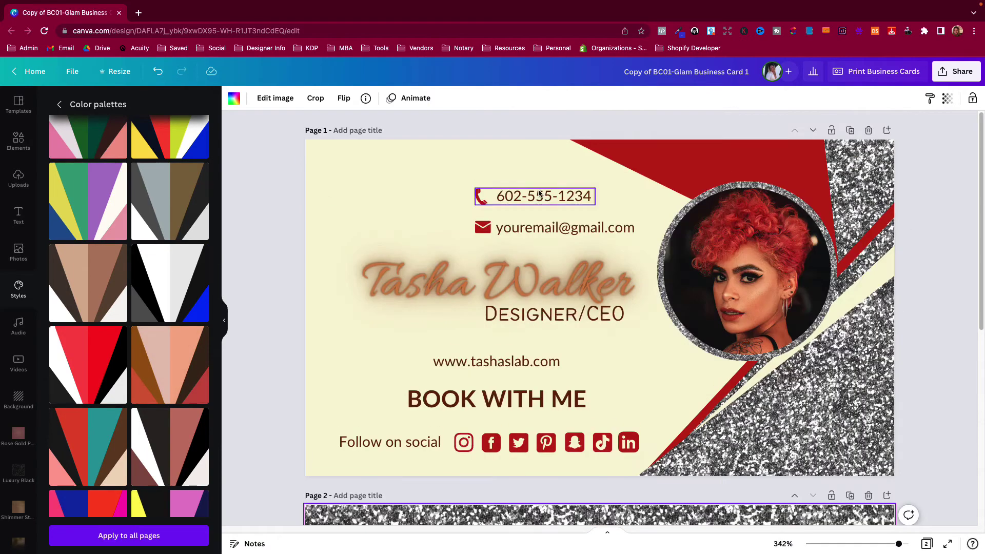
pyautogui.scroll(-7, 500, 282)
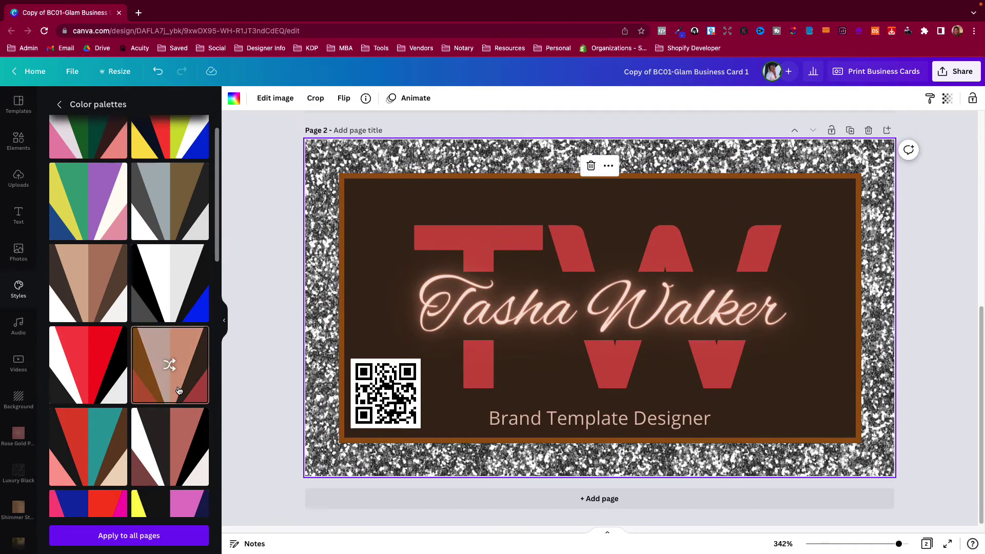
pyautogui.click(180, 389)
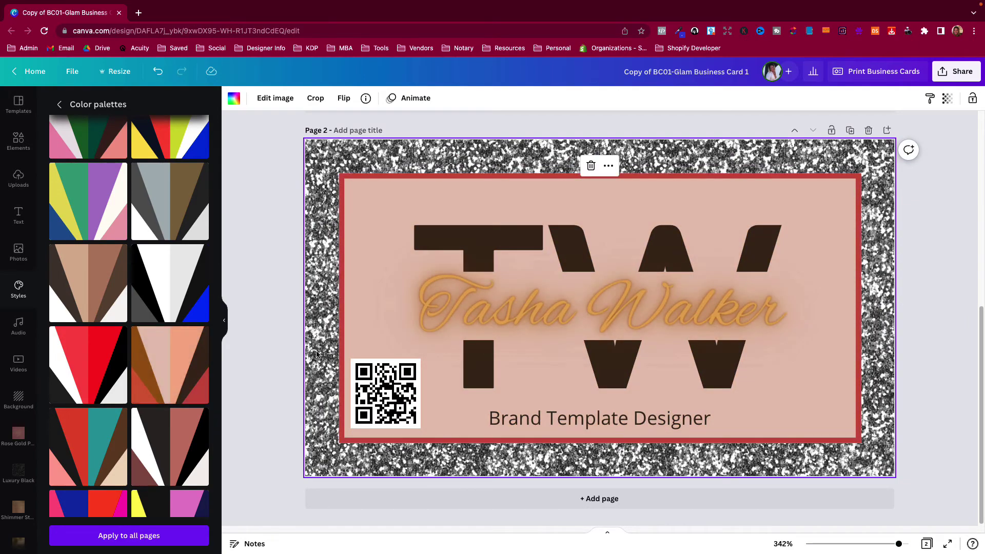
pyautogui.scroll(5, 280, 354)
pyautogui.scroll(-1, 280, 354)
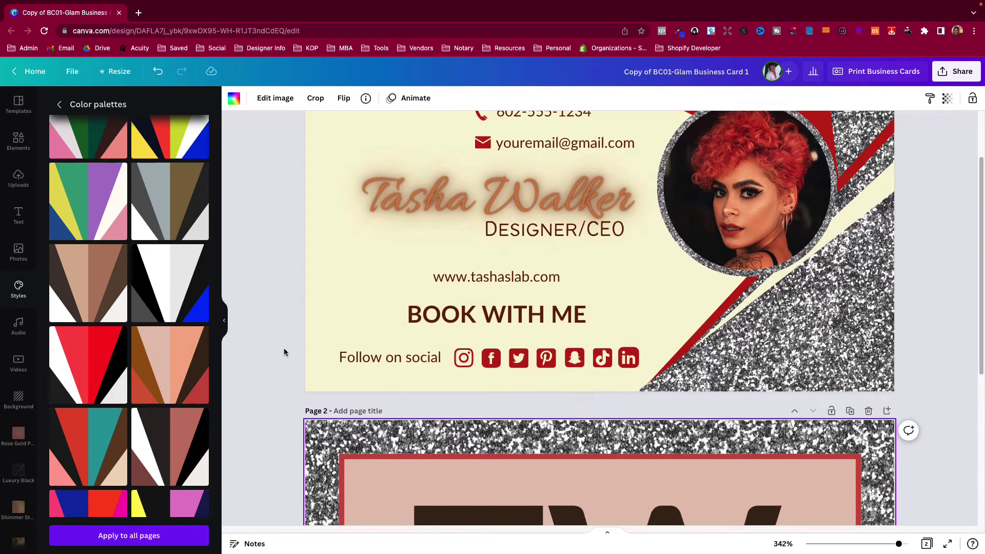
pyautogui.click(400, 213)
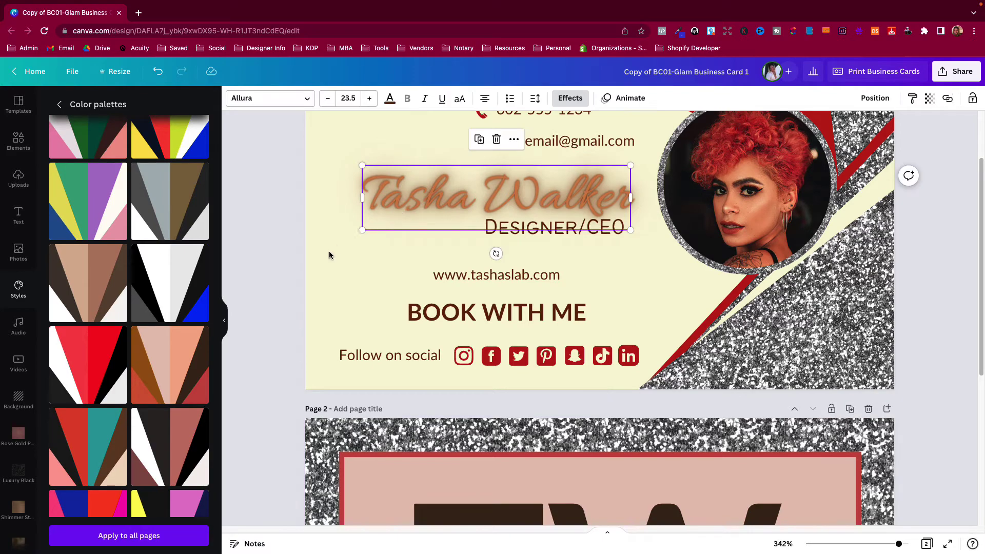
# Recolour the script name on the card back dark brown
pyautogui.click(390, 98)
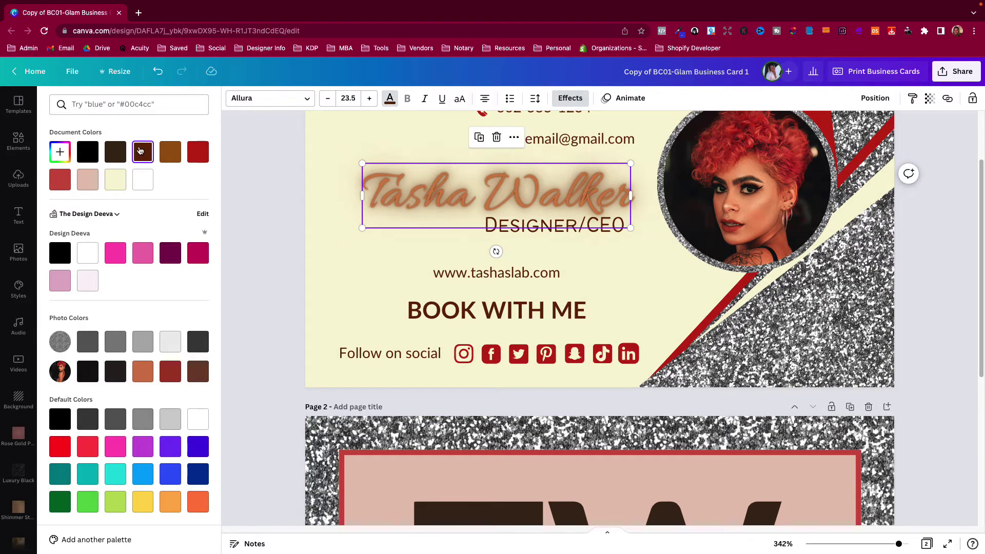
pyautogui.scroll(-5, 268, 274)
pyautogui.click(552, 311)
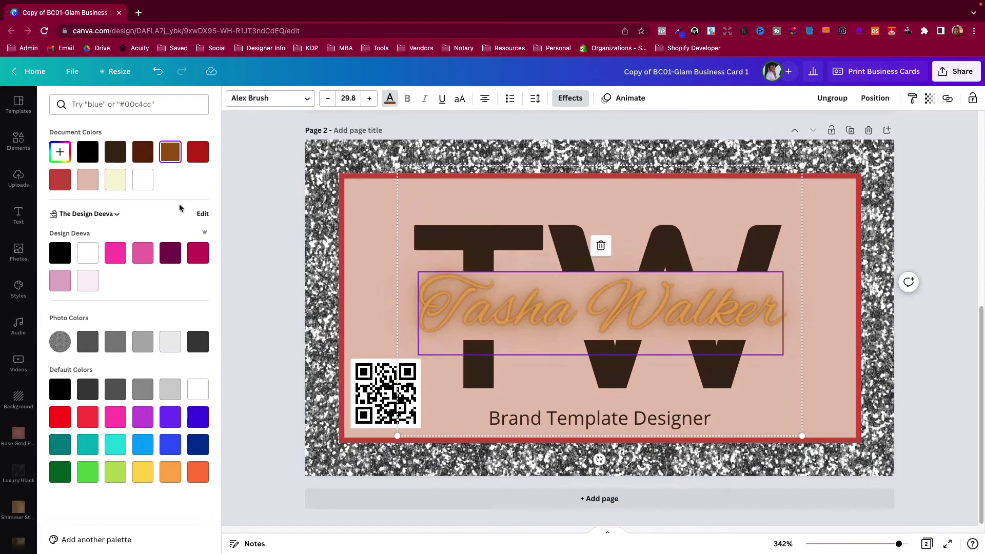
pyautogui.click(143, 152)
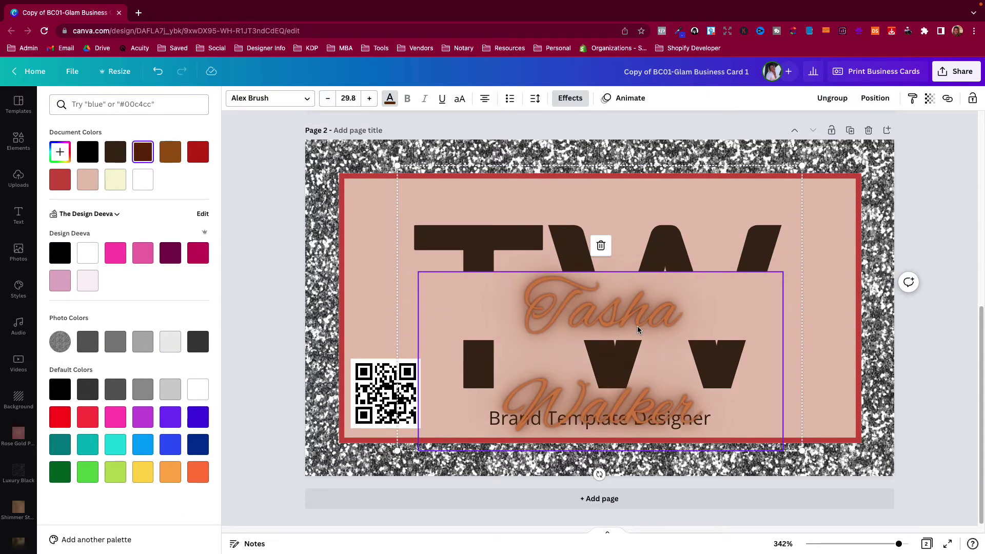
# Reduce the cursive name's font size from 29.8 to 27.8 so it fits one line
pyautogui.click(328, 100)
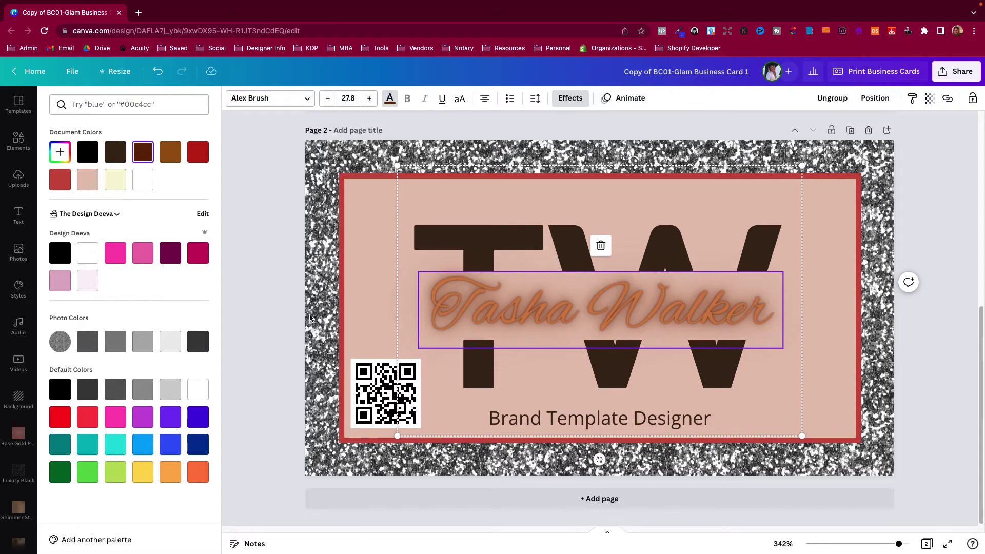
pyautogui.click(294, 319)
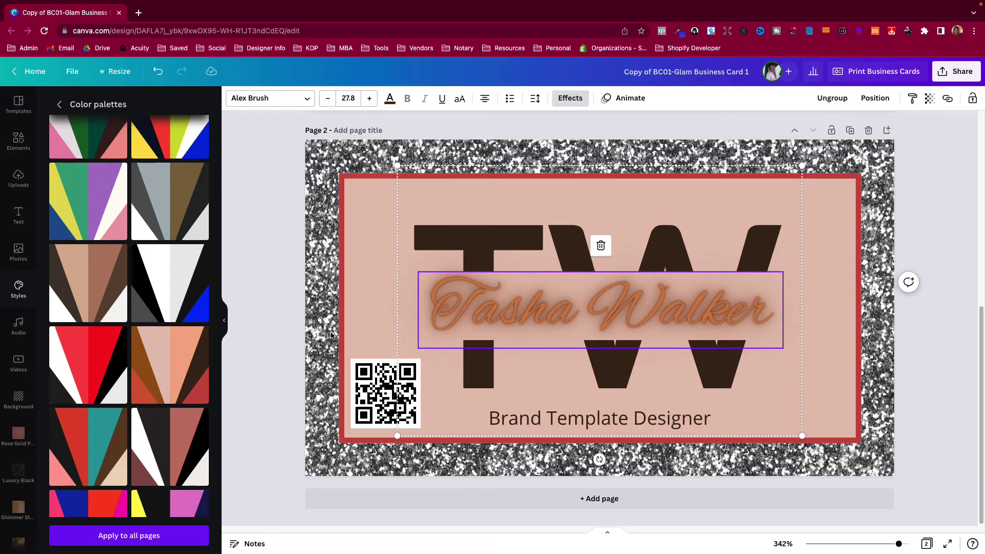
pyautogui.click(290, 337)
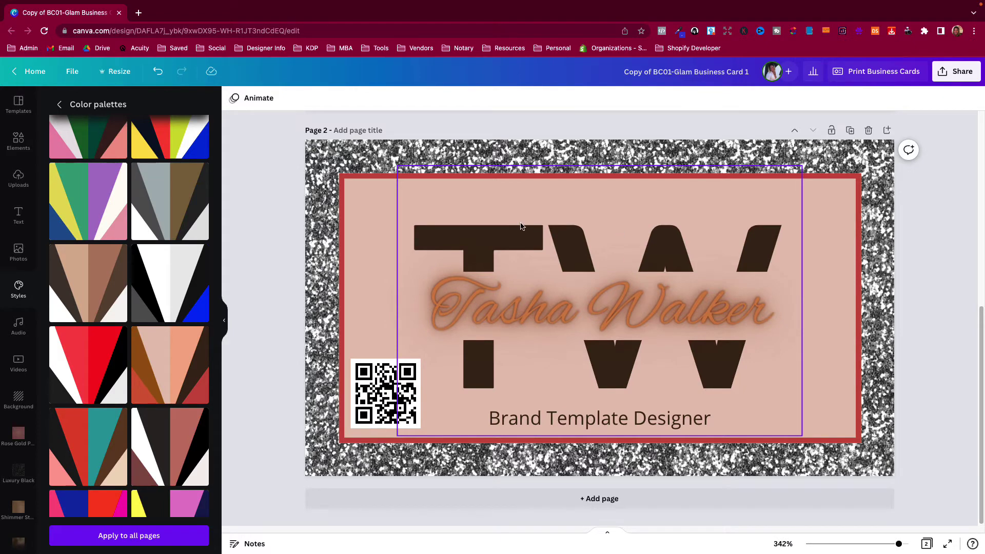
pyautogui.click(522, 226)
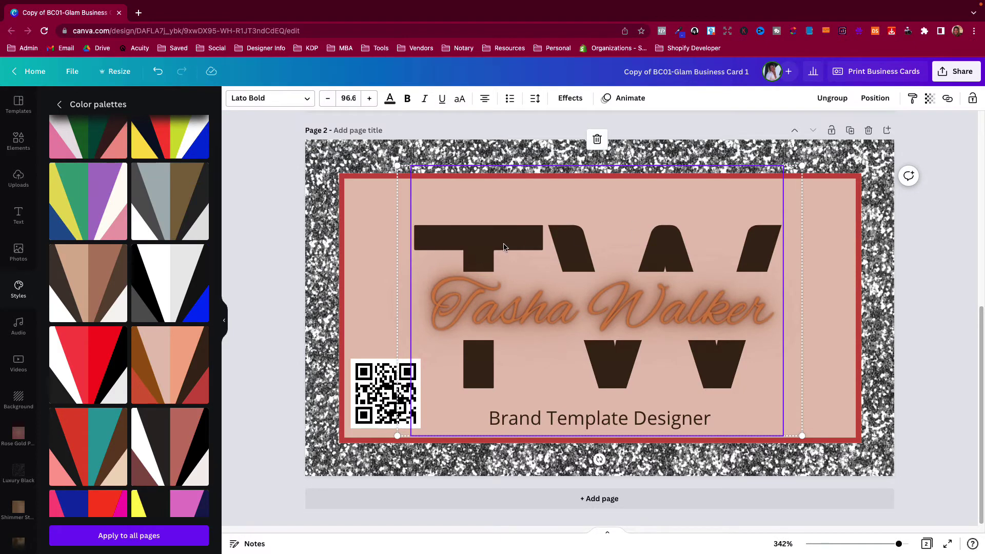
pyautogui.doubleClick(505, 247)
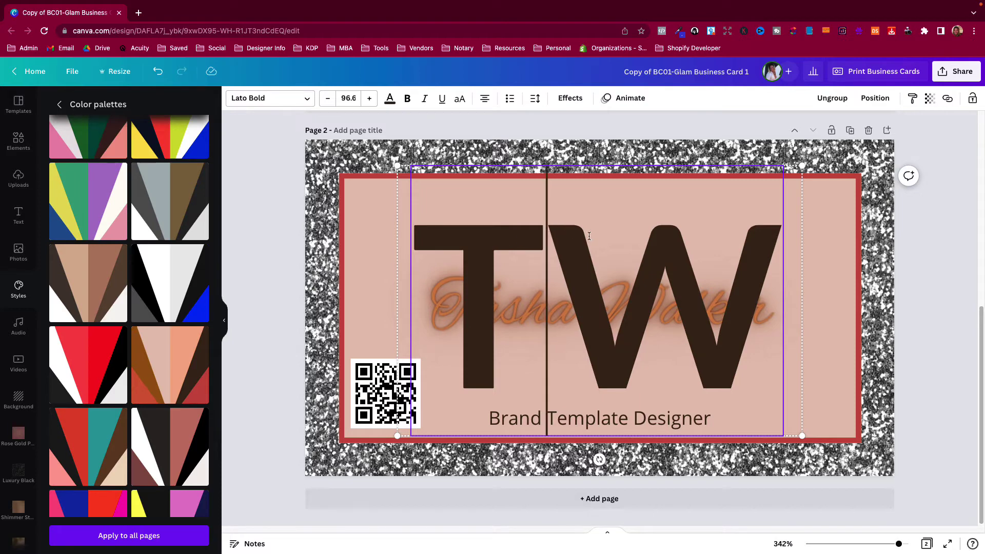
pyautogui.doubleClick(590, 235)
pyautogui.click(390, 99)
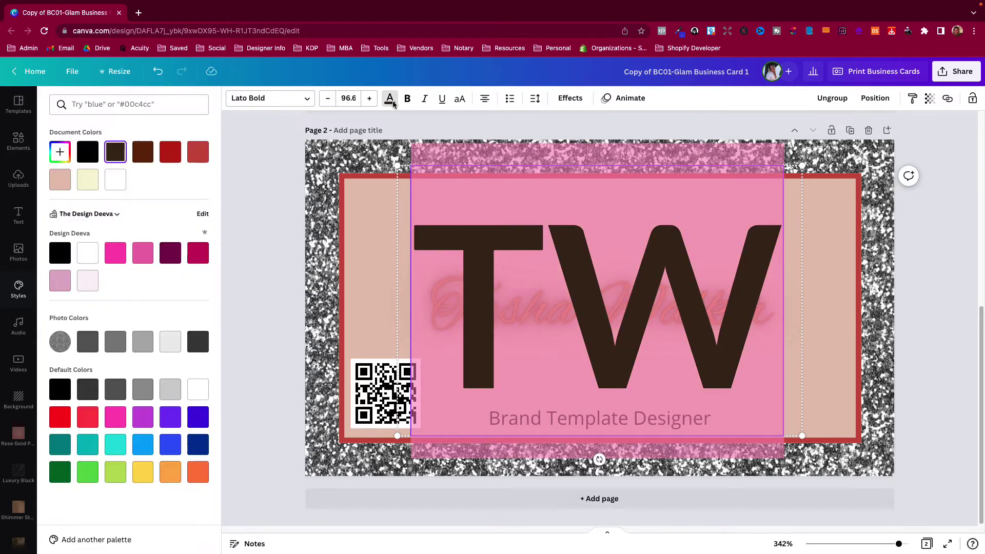
pyautogui.click(173, 155)
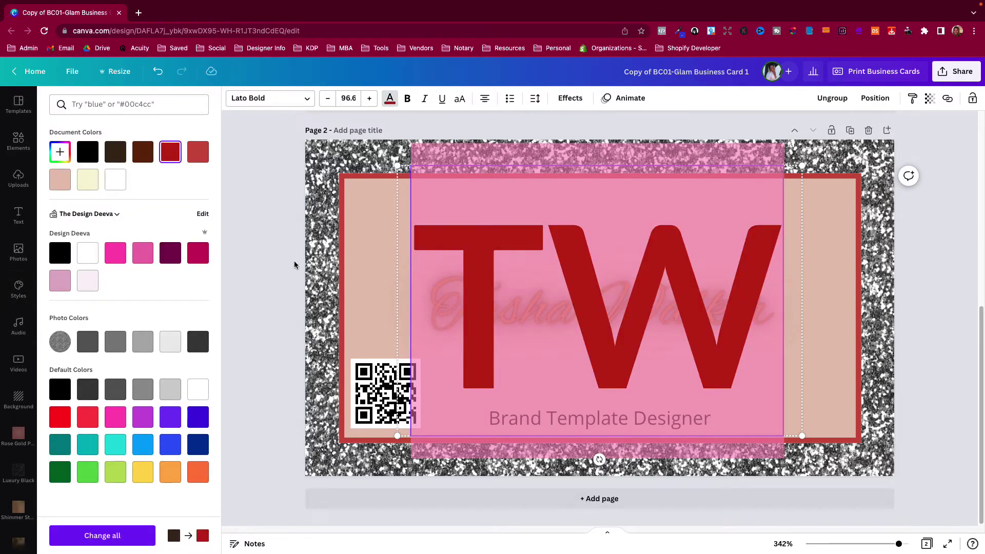
pyautogui.click(286, 271)
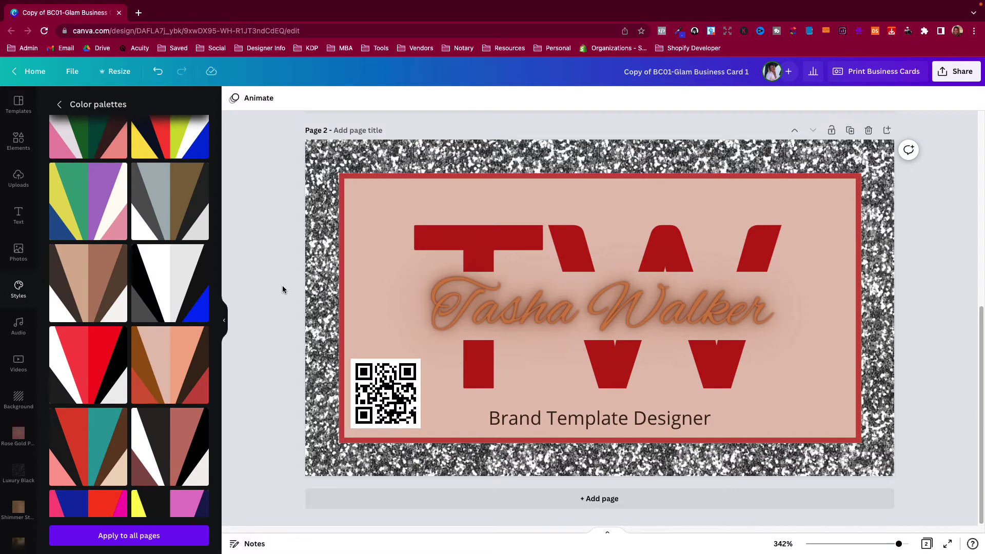
pyautogui.click(520, 221)
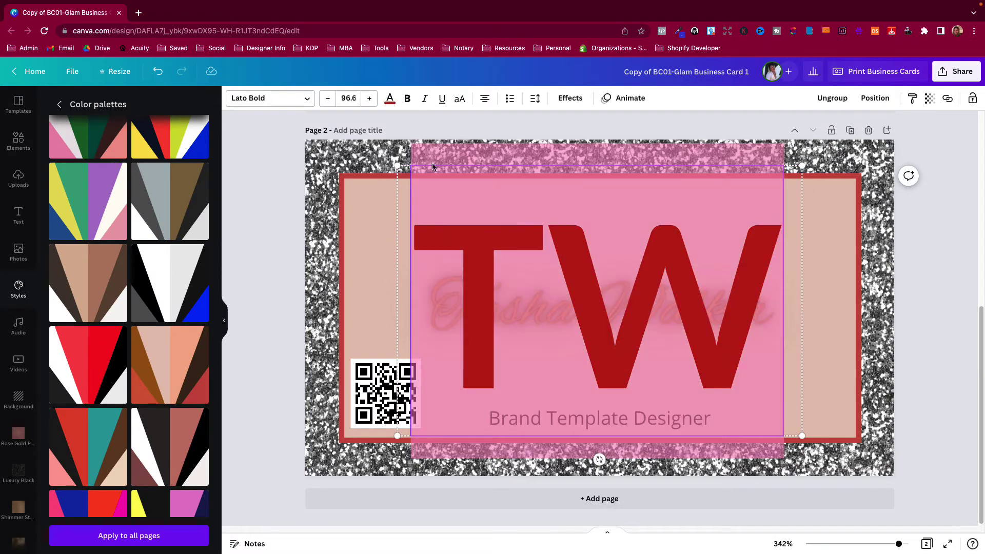
pyautogui.click(390, 100)
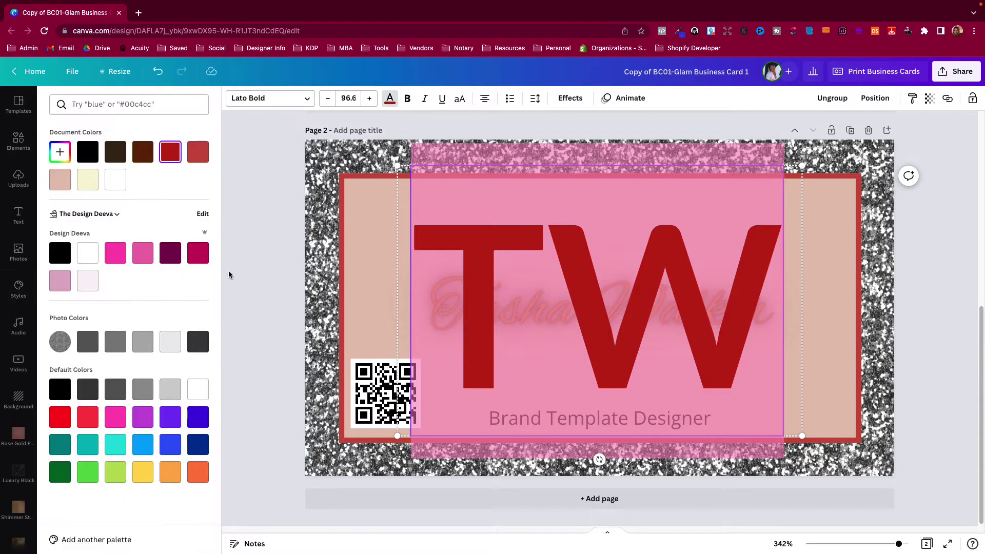
pyautogui.click(170, 253)
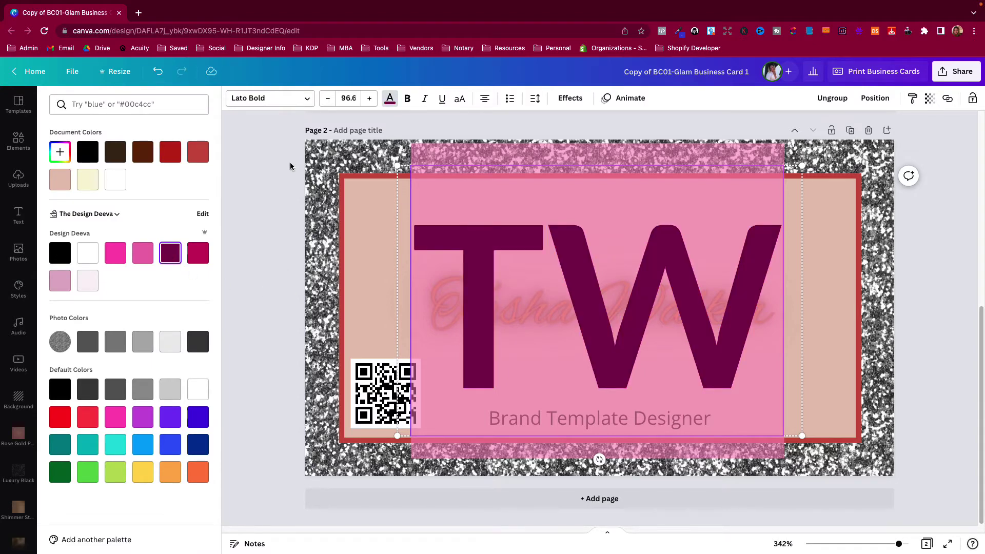
pyautogui.click(283, 216)
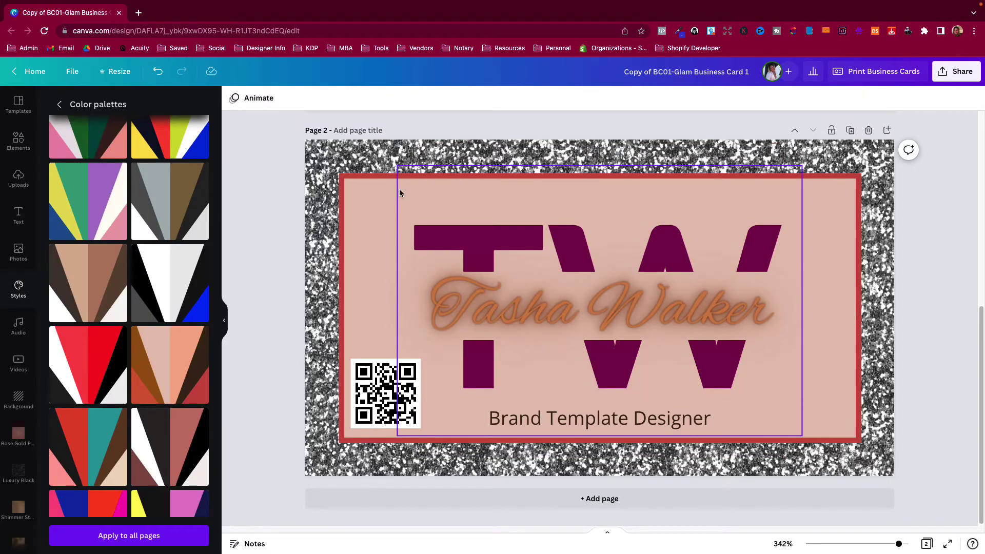
pyautogui.click(157, 71)
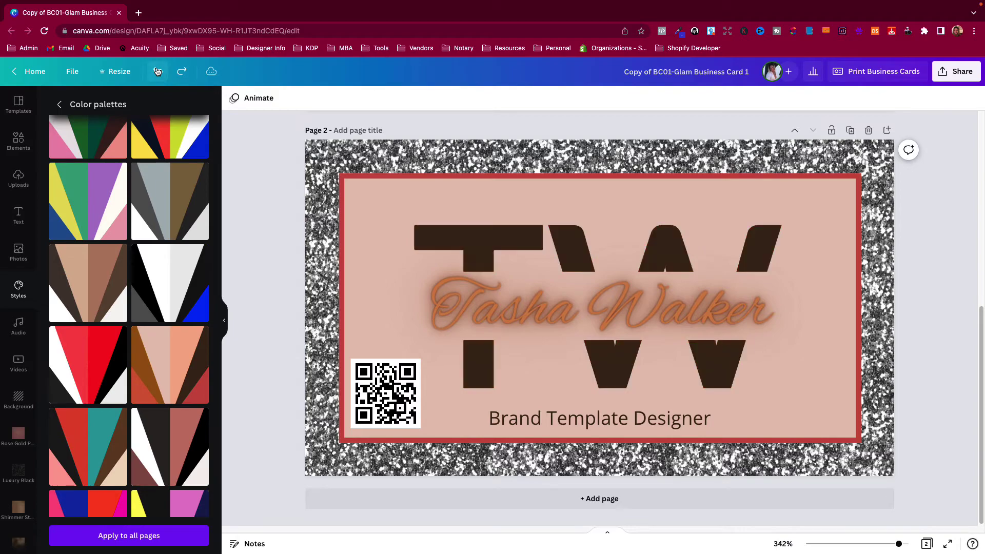
pyautogui.scroll(7, 273, 278)
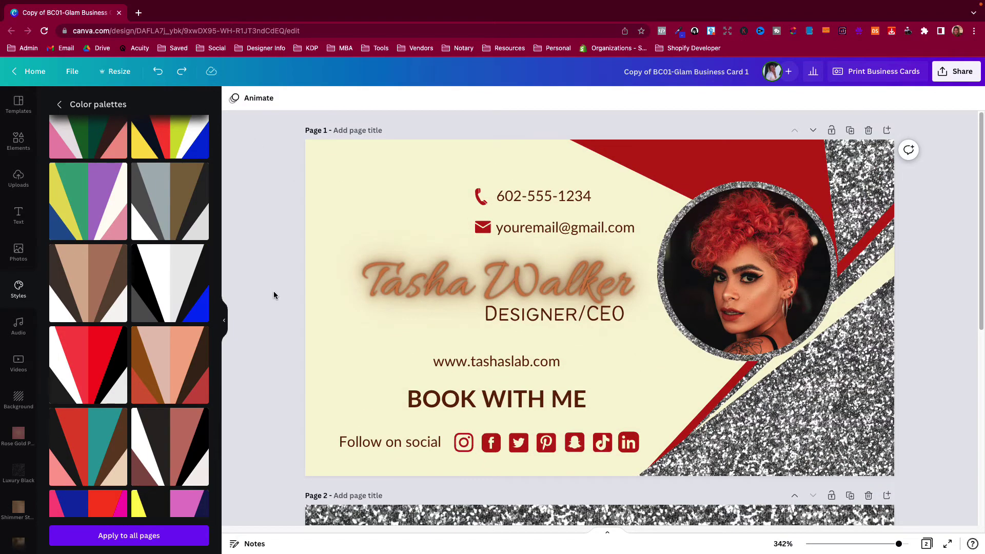
pyautogui.scroll(-7, 274, 296)
pyautogui.scroll(7, 274, 296)
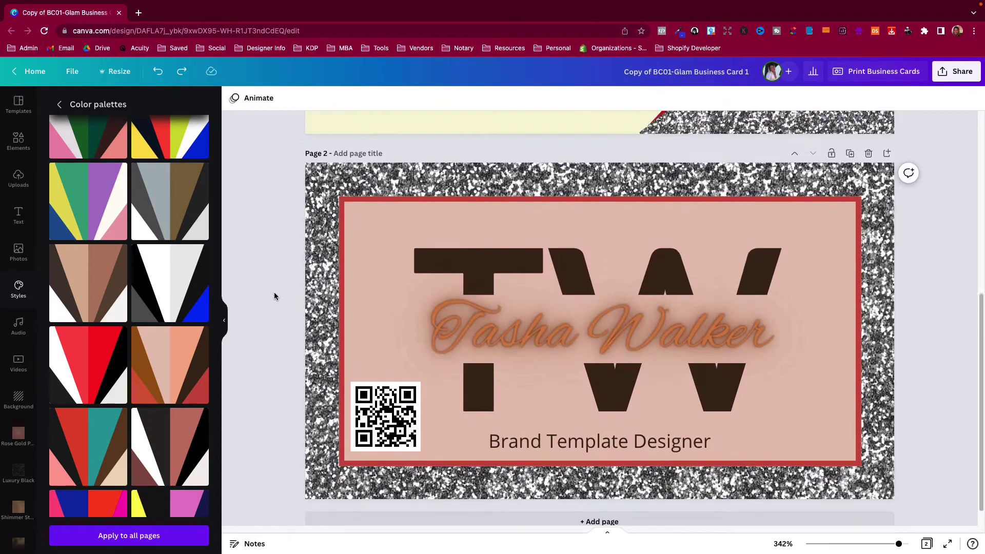
pyautogui.scroll(-3, 274, 296)
pyautogui.scroll(3, 274, 295)
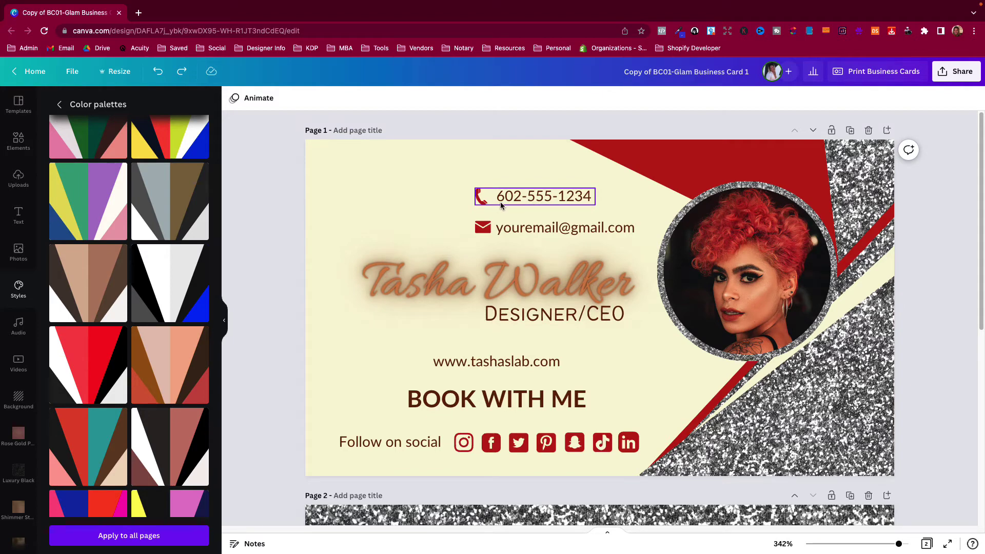
pyautogui.scroll(-6, 505, 256)
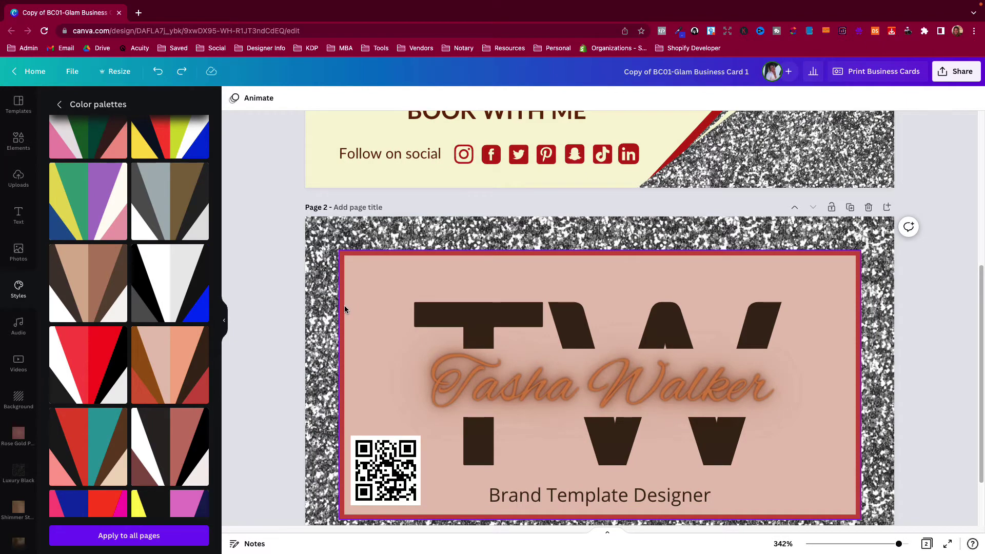
pyautogui.scroll(-4, 166, 363)
pyautogui.click(166, 363)
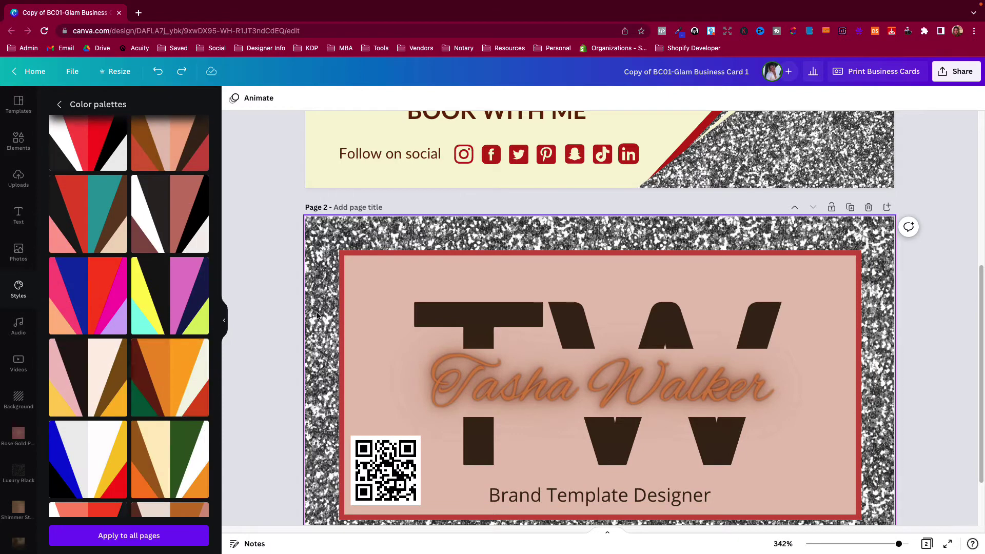
pyautogui.scroll(-5, 149, 380)
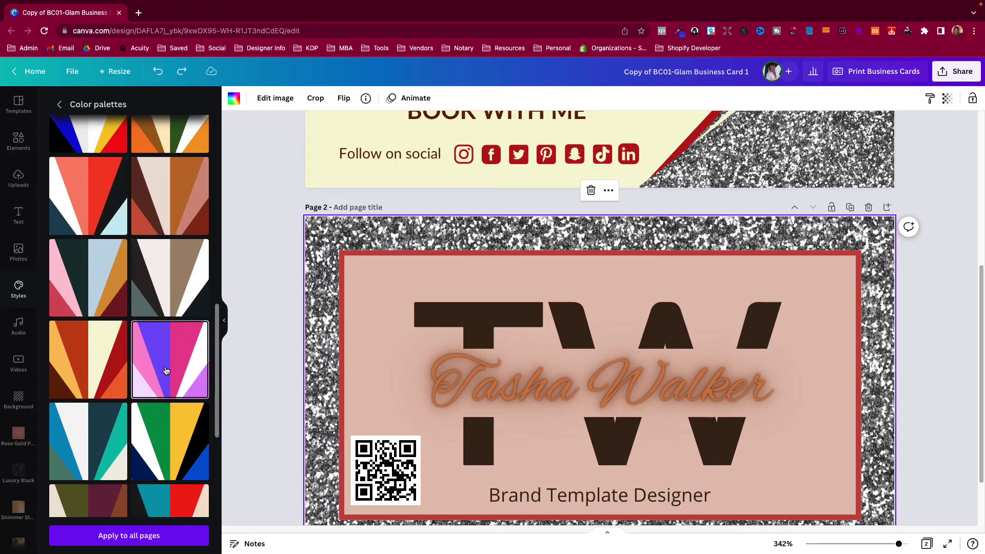
# Shuffle a colour palette on the card back until it shows a white panel with purple lettering
pyautogui.click(166, 375)
pyautogui.click(166, 376)
pyautogui.click(166, 376)
pyautogui.click(166, 376)
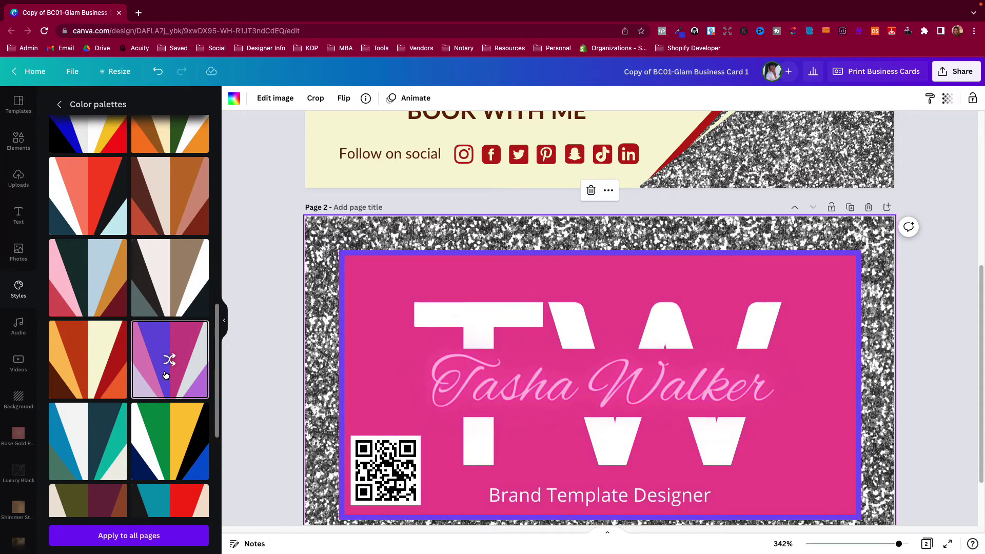
pyautogui.click(166, 375)
pyautogui.click(166, 376)
pyautogui.click(166, 375)
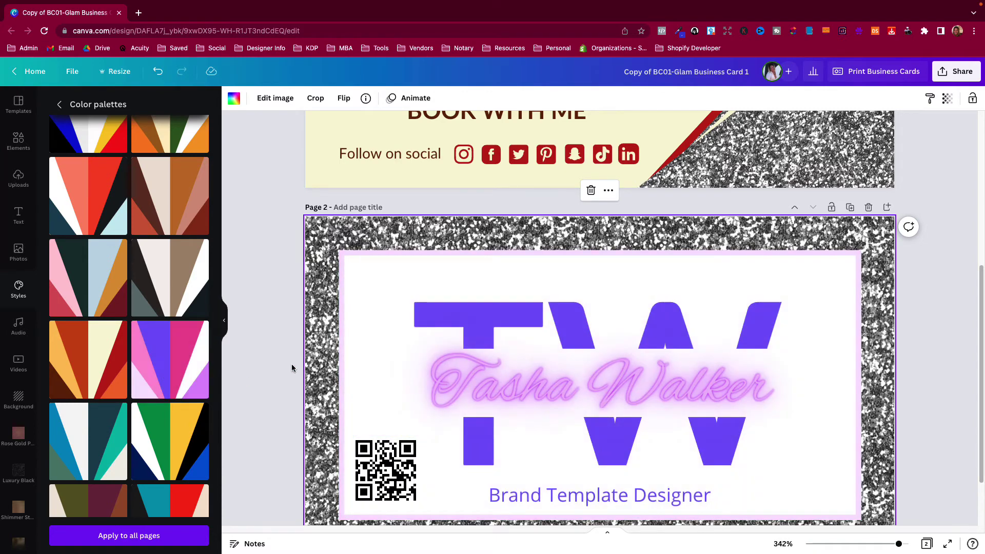
# Give the inner card frame a purple border from Default Colors
pyautogui.click(342, 333)
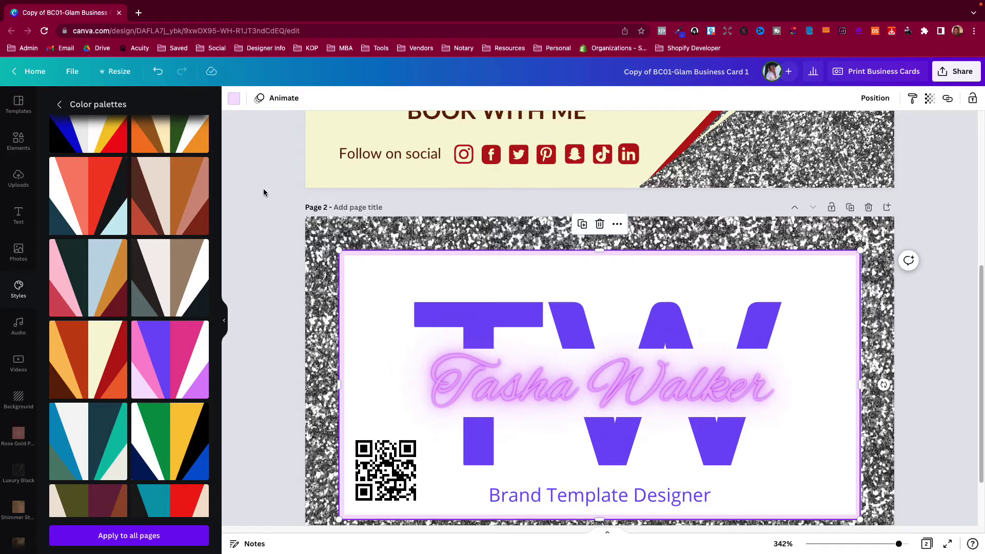
pyautogui.click(234, 98)
pyautogui.click(198, 252)
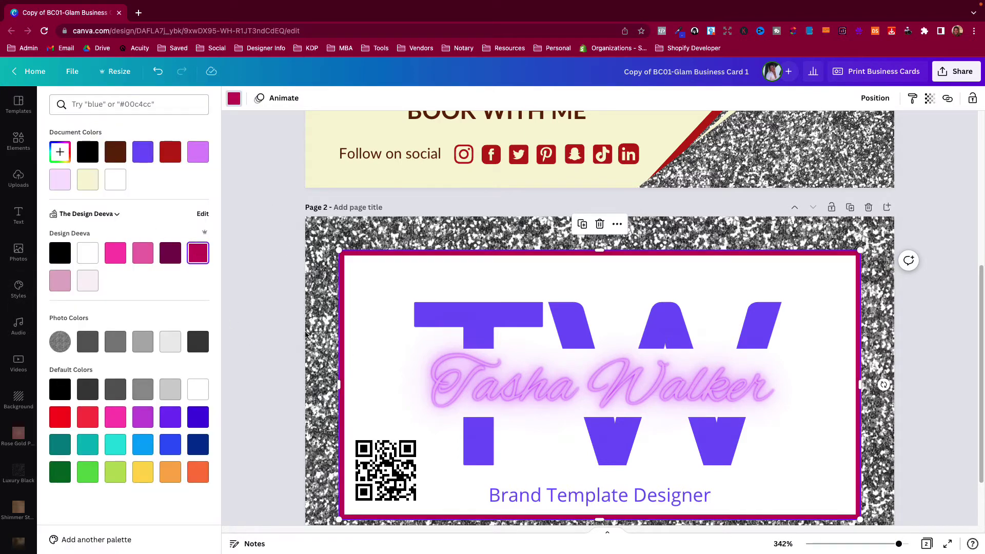
pyautogui.click(170, 417)
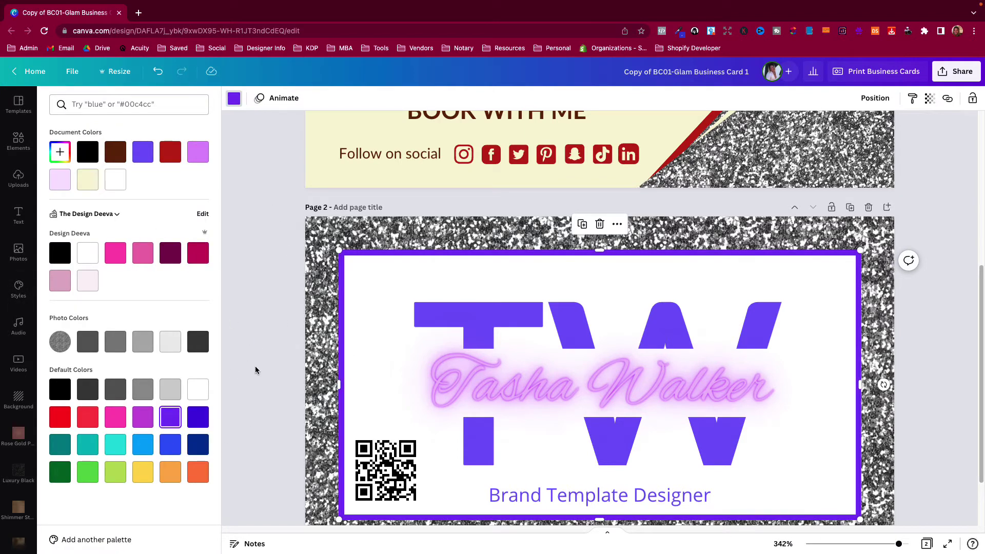
pyautogui.press('Escape')
pyautogui.click(490, 310)
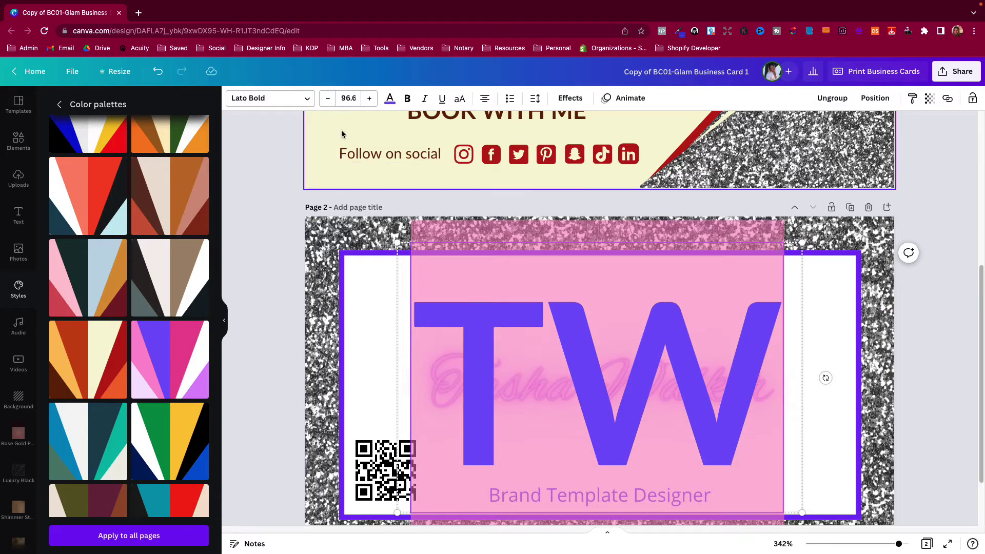
# Make the TW monogram letters red
pyautogui.click(390, 98)
pyautogui.click(59, 424)
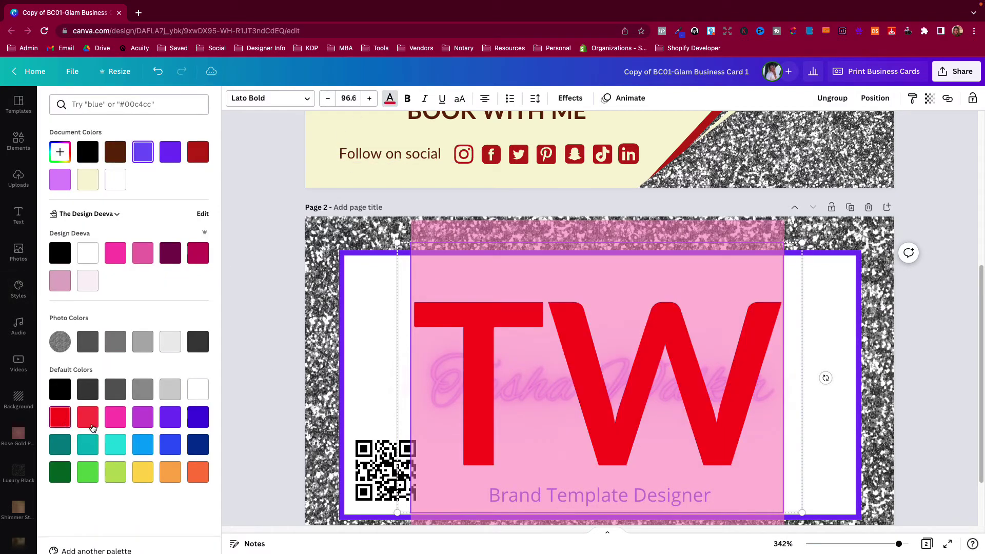
pyautogui.click(260, 349)
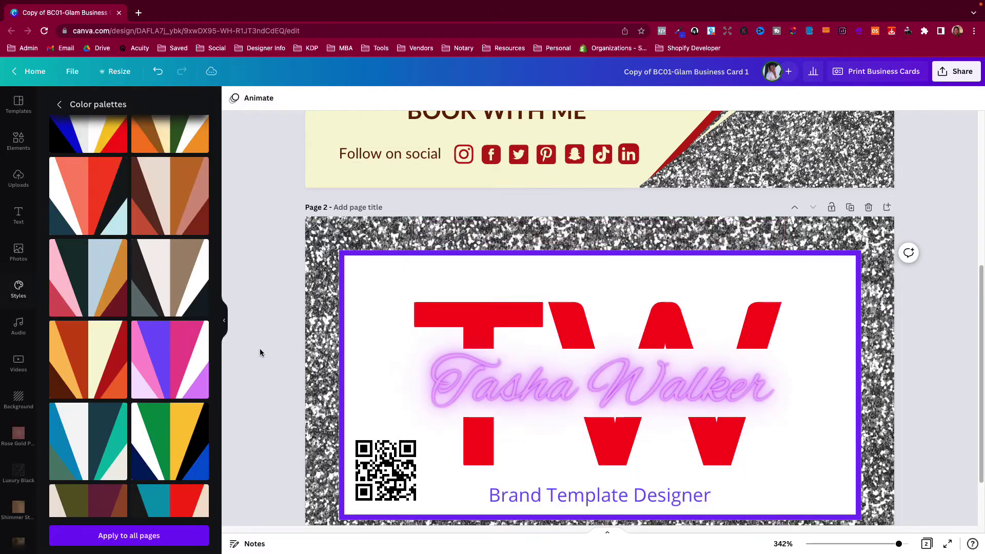
pyautogui.click(658, 402)
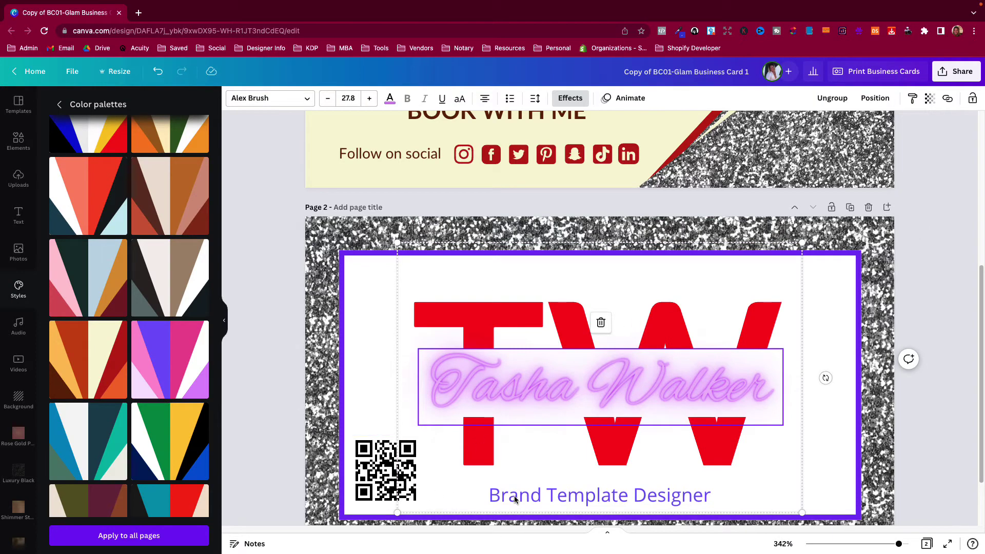
# Resize the TW monogram, bringing its font size to 88.2
pyautogui.click(540, 495)
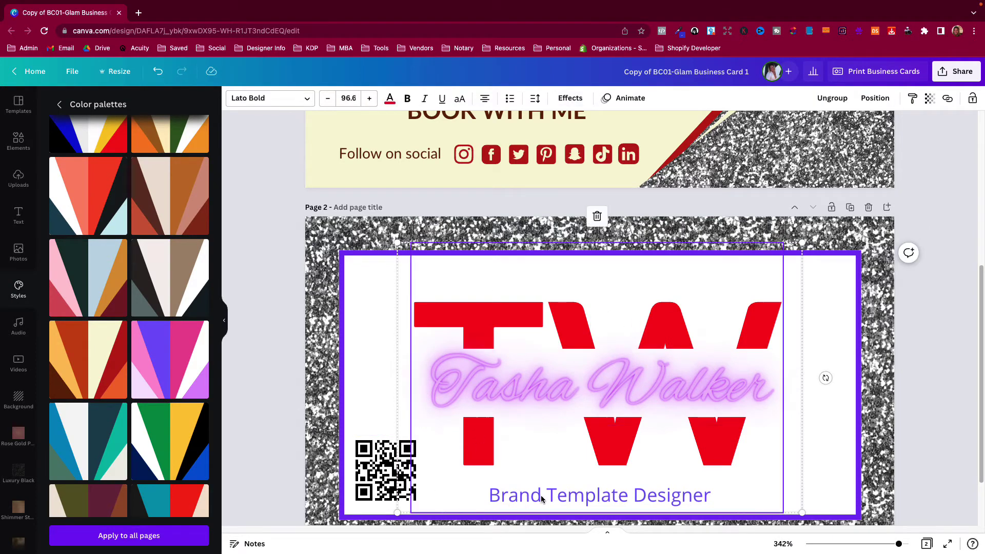
pyautogui.click(540, 495)
pyautogui.click(571, 414)
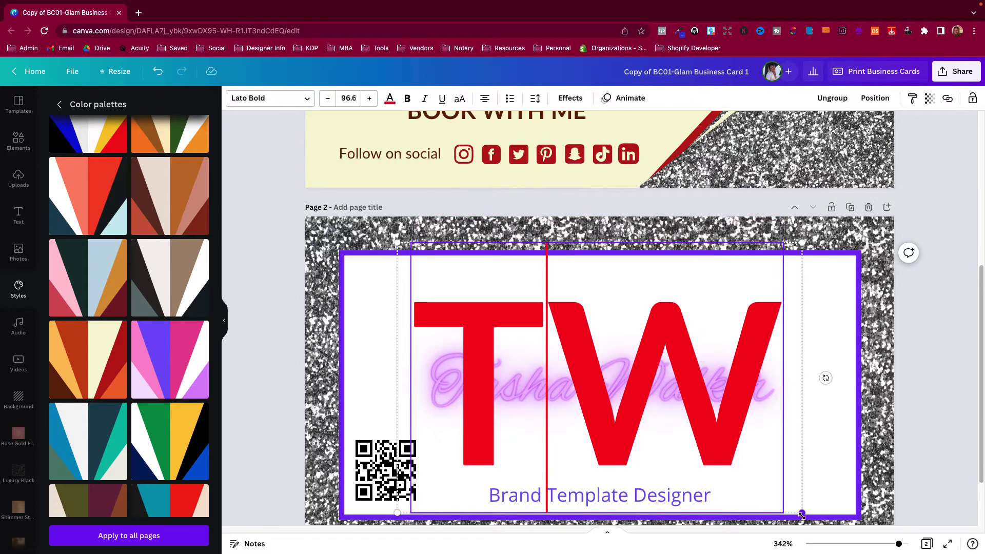
pyautogui.moveTo(802, 513); pyautogui.dragTo(760, 484)
pyautogui.click(586, 408)
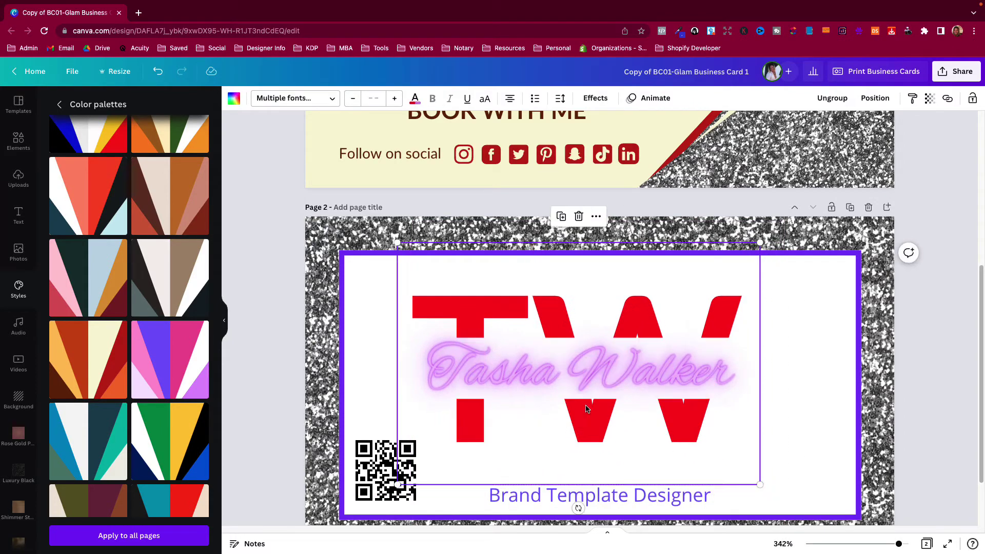
# Shift the TW and name group right to recentre it, then select the Brand Template Designer line
pyautogui.moveTo(586, 413)
pyautogui.mouseDown()
pyautogui.moveTo(622, 407)
pyautogui.moveTo(602, 409)
pyautogui.mouseUp()
pyautogui.click(609, 448)
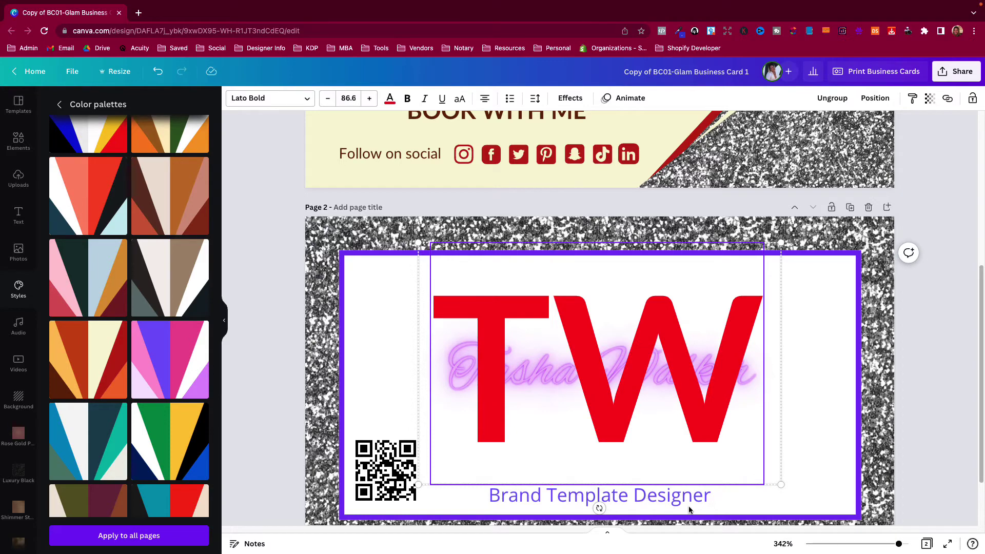
pyautogui.click(891, 399)
pyautogui.click(919, 408)
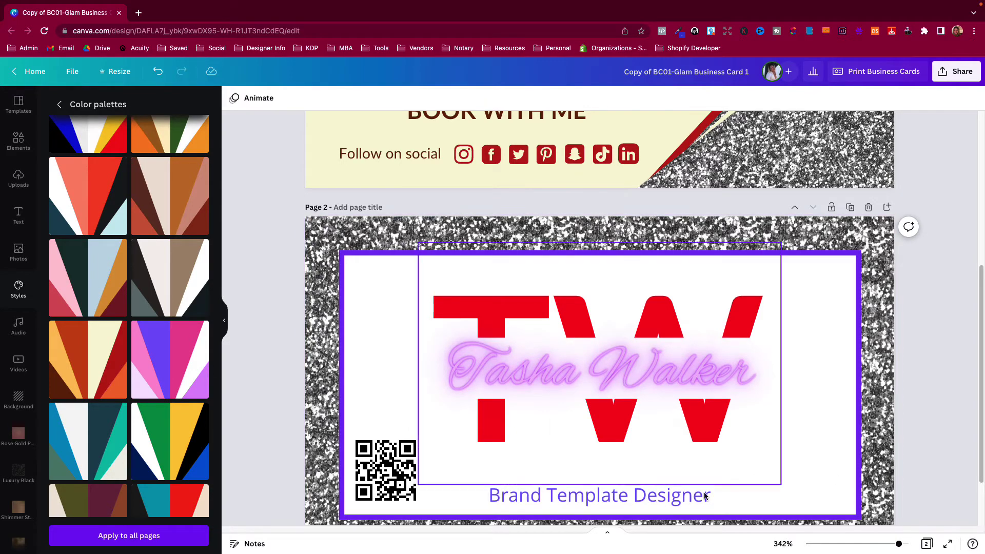
pyautogui.click(666, 505)
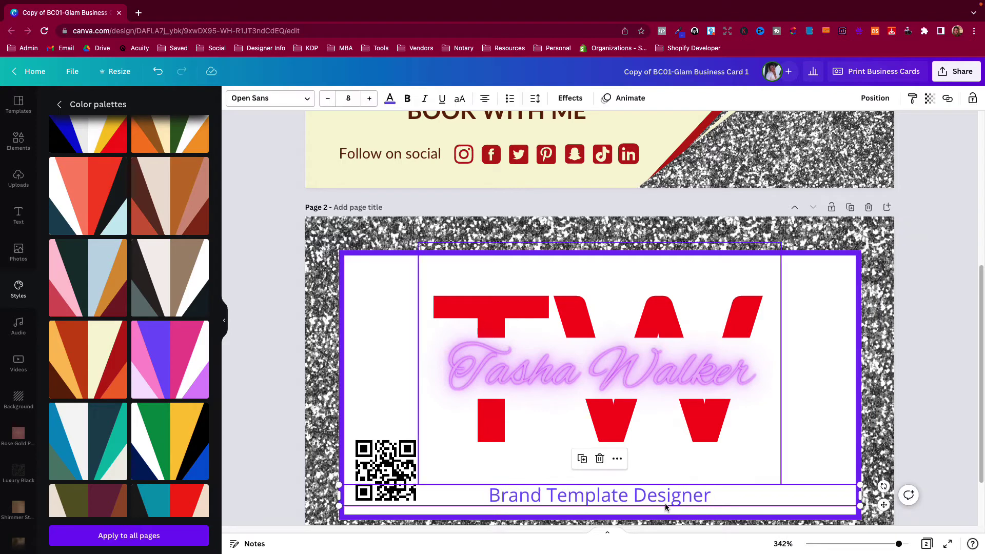
pyautogui.doubleClick(664, 502)
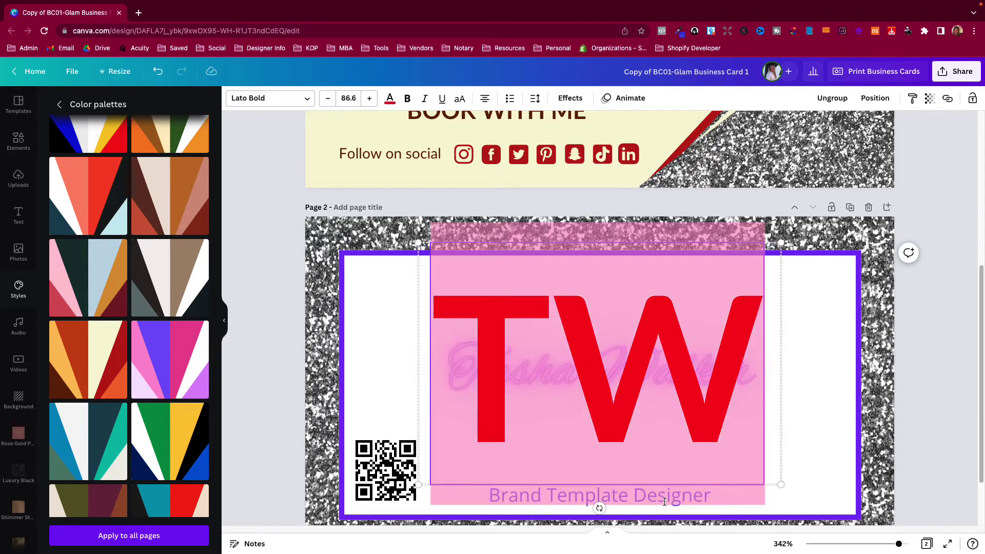
pyautogui.click(898, 480)
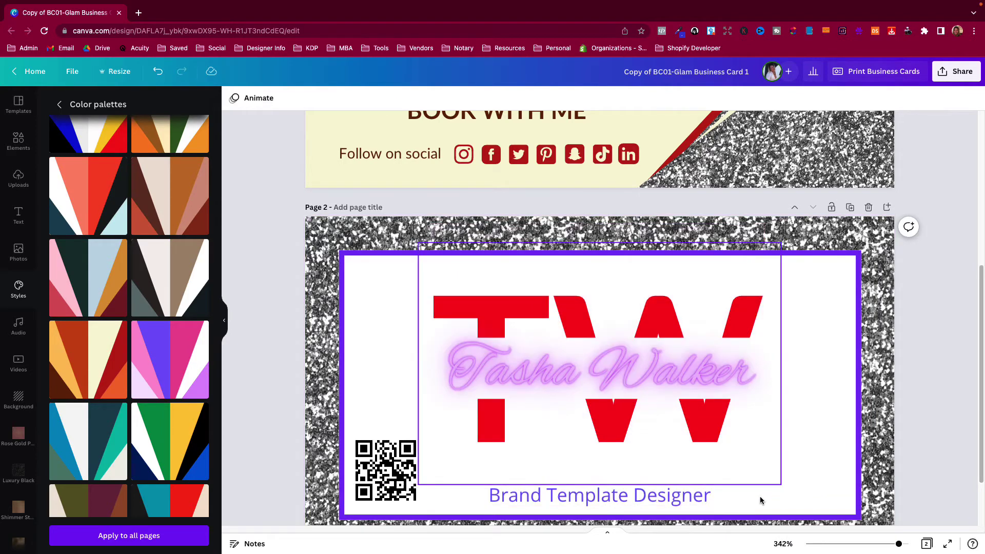
pyautogui.click(706, 510)
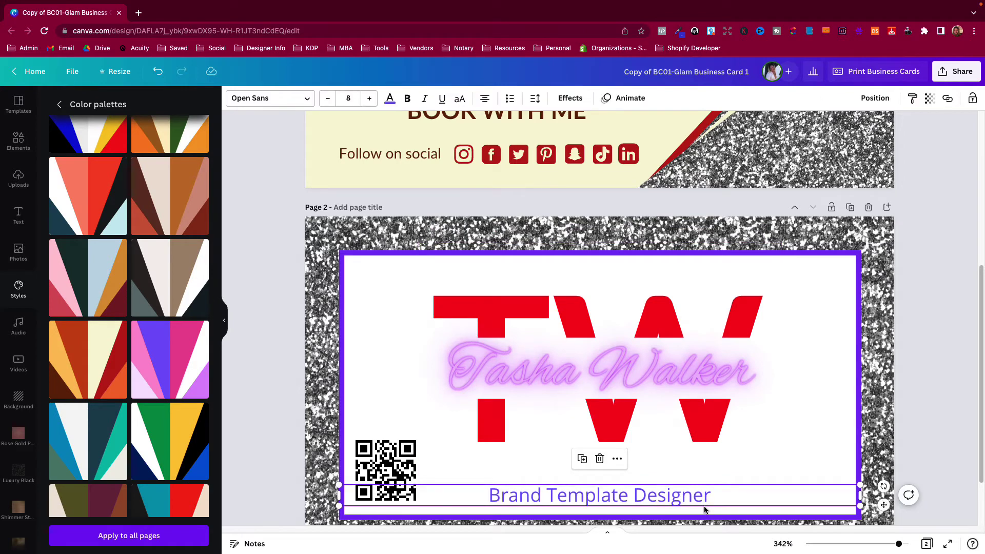
# Try red, purple and cream on the Brand Template Designer tagline, settling on dark red
pyautogui.click(390, 99)
pyautogui.click(118, 188)
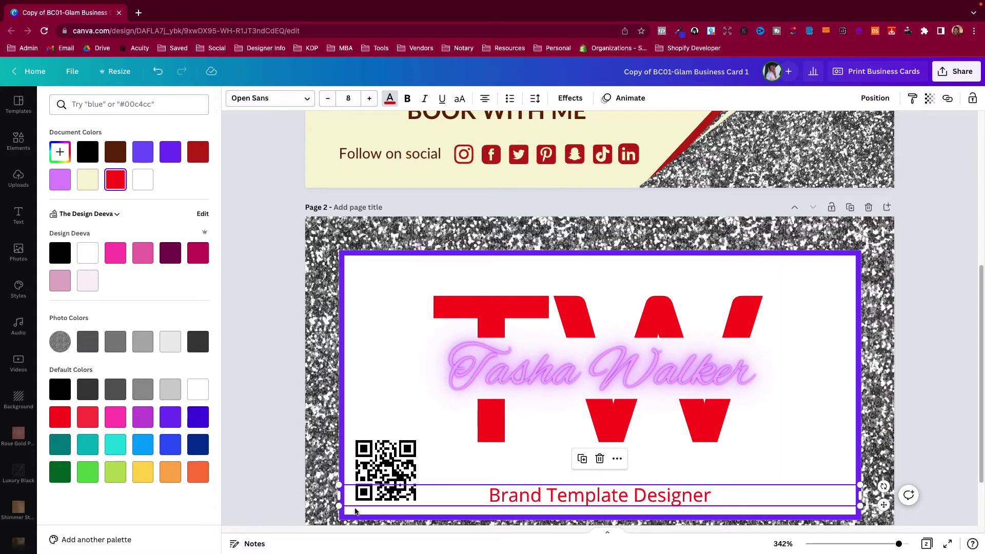
pyautogui.click(170, 152)
pyautogui.click(87, 179)
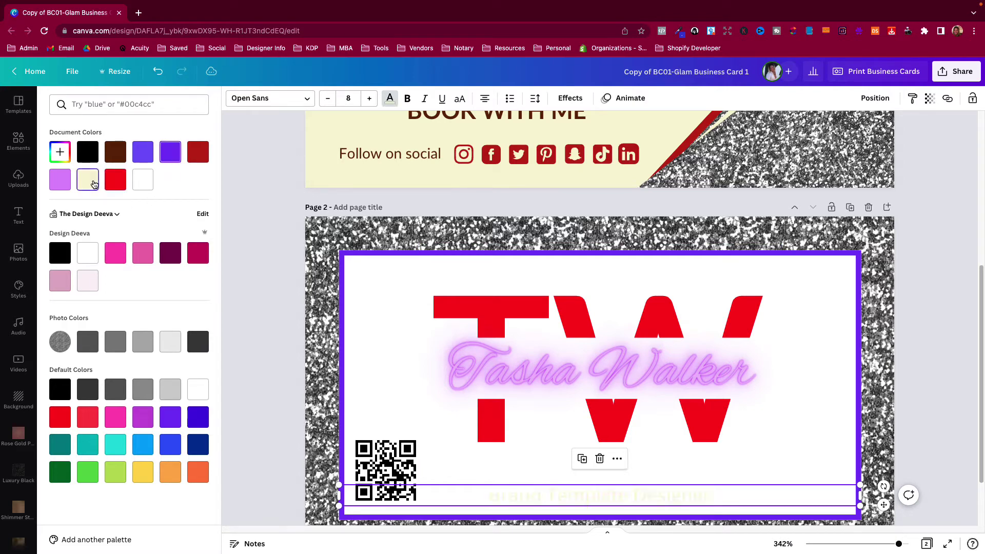
pyautogui.click(198, 154)
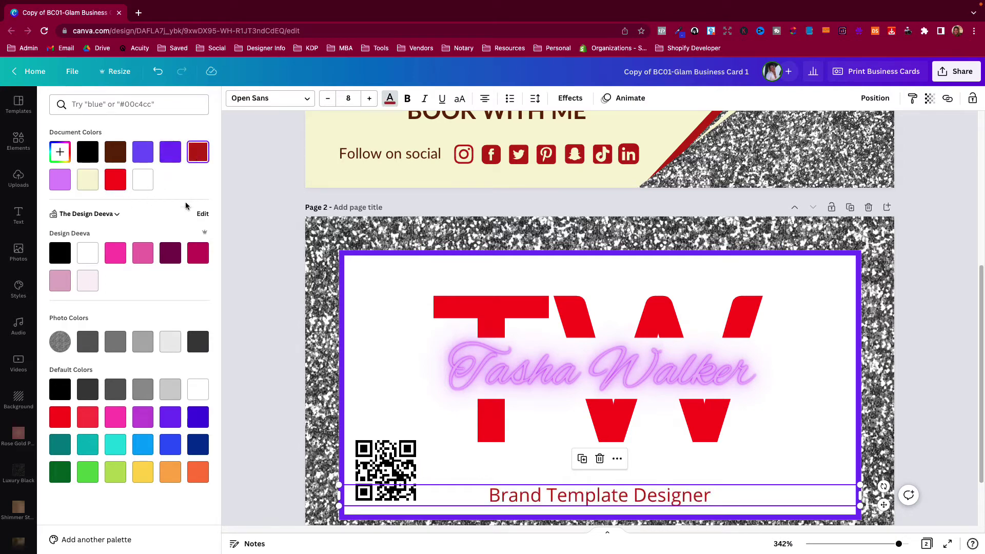
# Set the tagline to the brand kit crimson and move the TW and name group back to centre
pyautogui.click(595, 369)
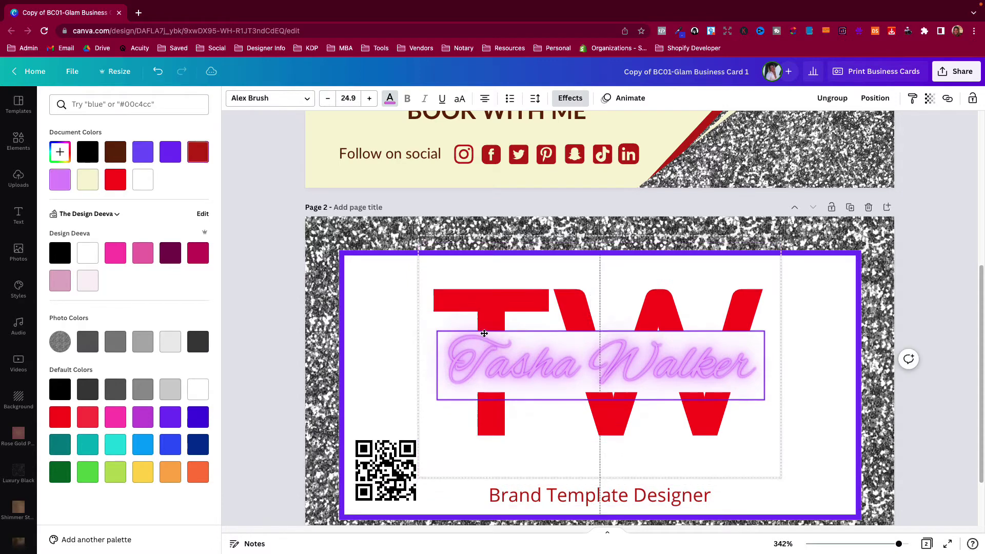
pyautogui.moveTo(595, 370); pyautogui.dragTo(595, 325)
pyautogui.click(606, 496)
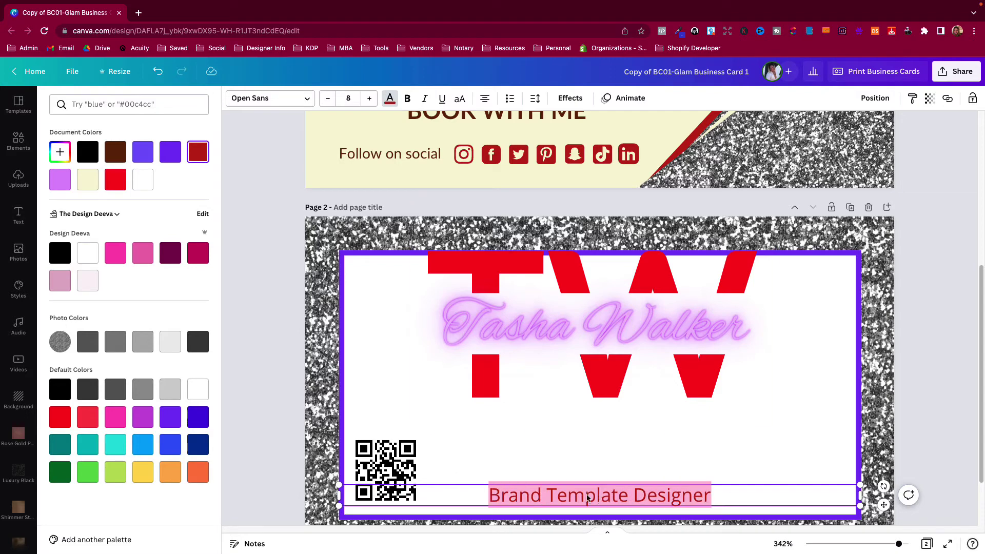
pyautogui.click(198, 253)
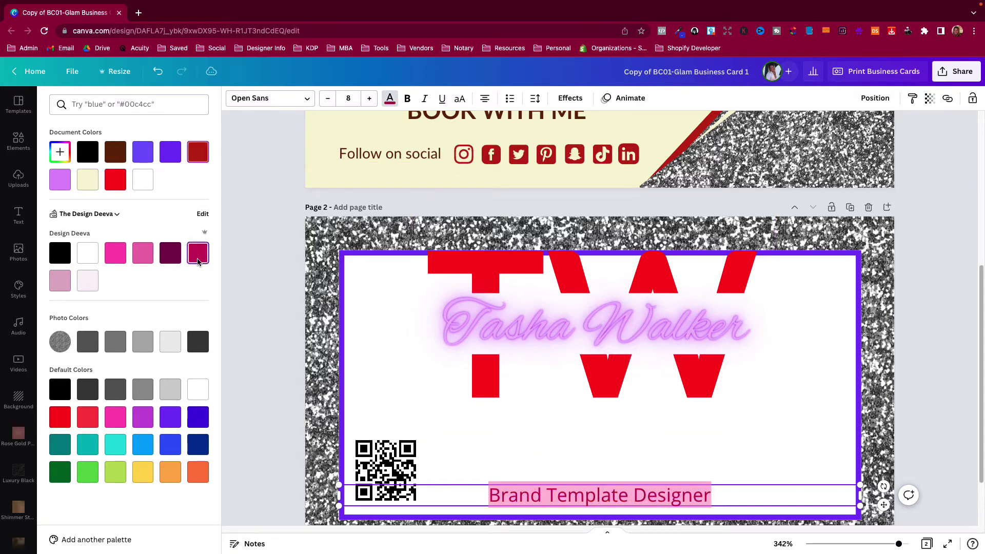
pyautogui.moveTo(566, 334)
pyautogui.mouseDown()
pyautogui.moveTo(583, 391)
pyautogui.moveTo(560, 391)
pyautogui.moveTo(577, 391)
pyautogui.mouseUp()
pyautogui.press('Escape')
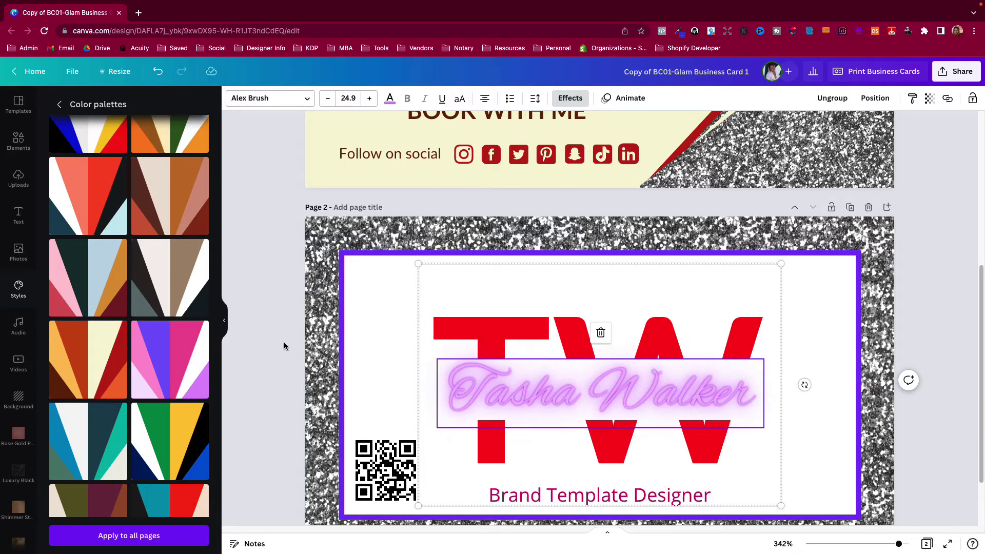
# Apply the olive and maroon palette to the back and shuffle it to beige and maroon
pyautogui.scroll(-3, 117, 400)
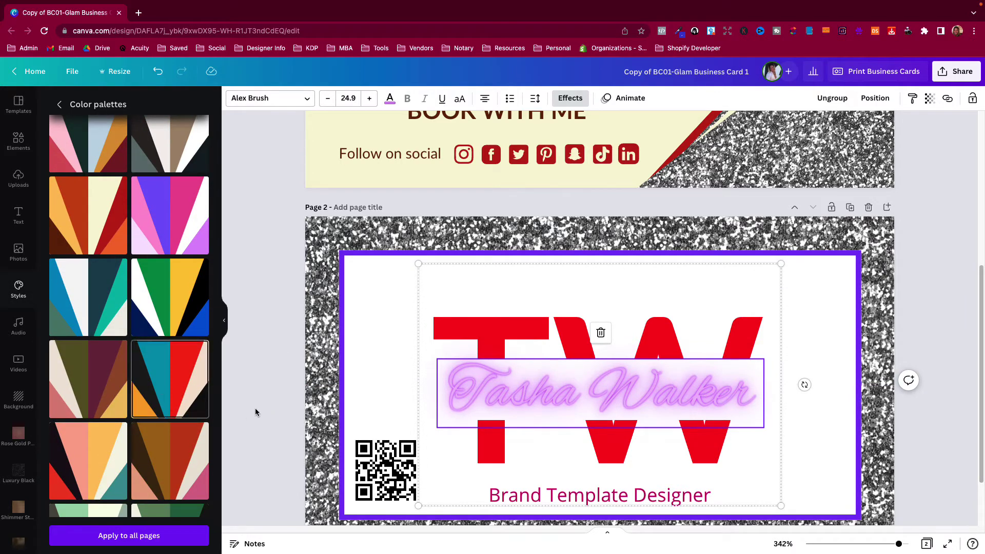
pyautogui.click(320, 384)
pyautogui.click(106, 398)
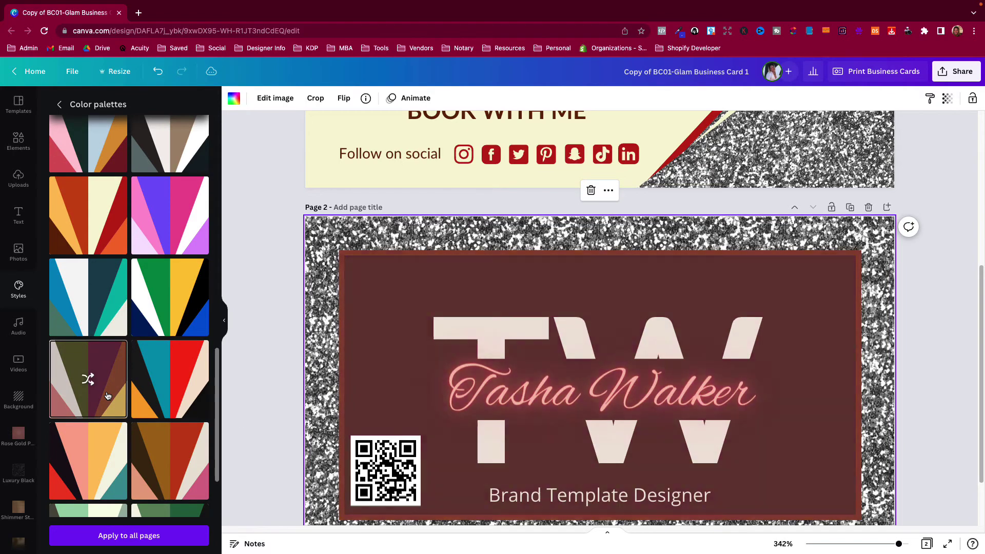
pyautogui.click(107, 396)
pyautogui.click(107, 396)
pyautogui.click(108, 395)
pyautogui.click(107, 396)
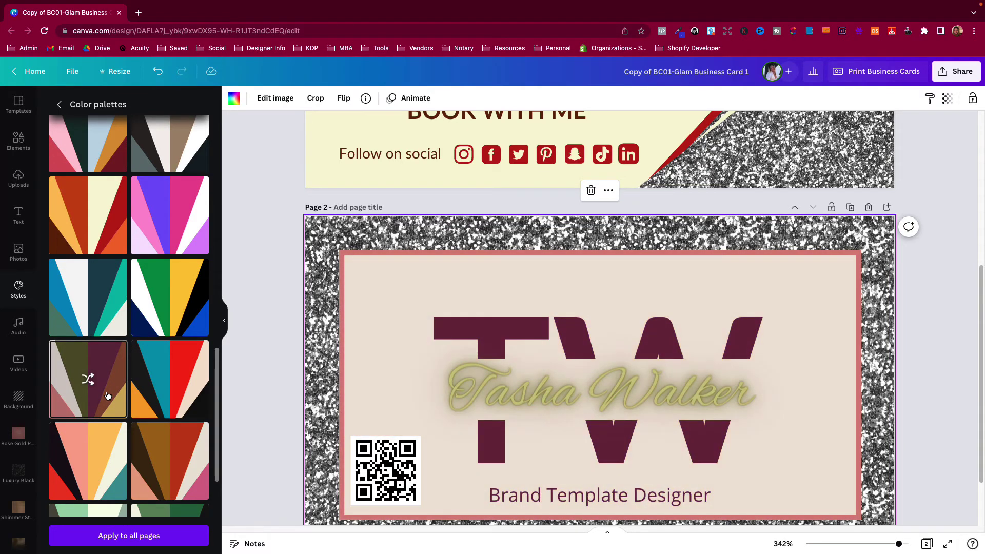
pyautogui.scroll(6, 207, 415)
pyautogui.scroll(-6, 208, 415)
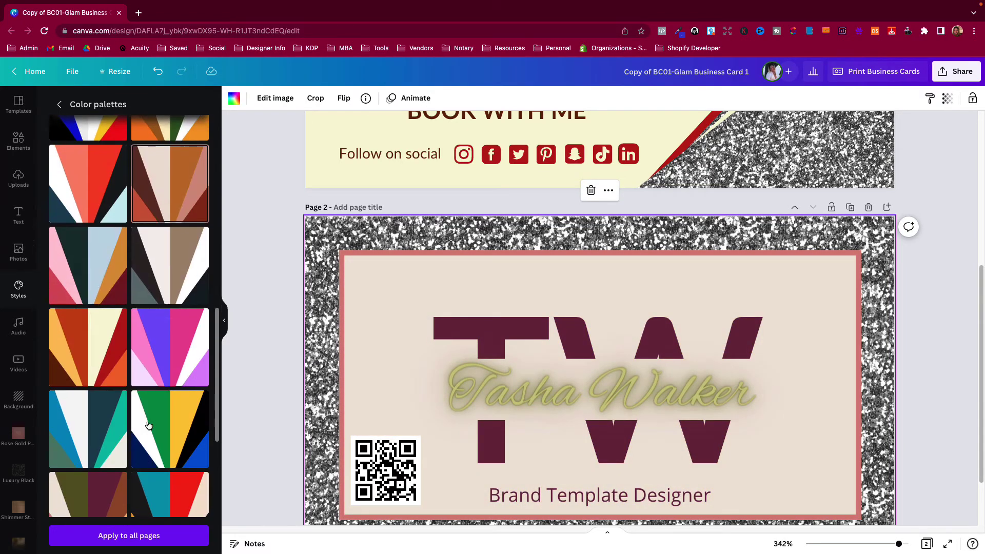
# Apply the palette to the front page and shuffle it to the maroon and gold version
pyautogui.click(266, 290)
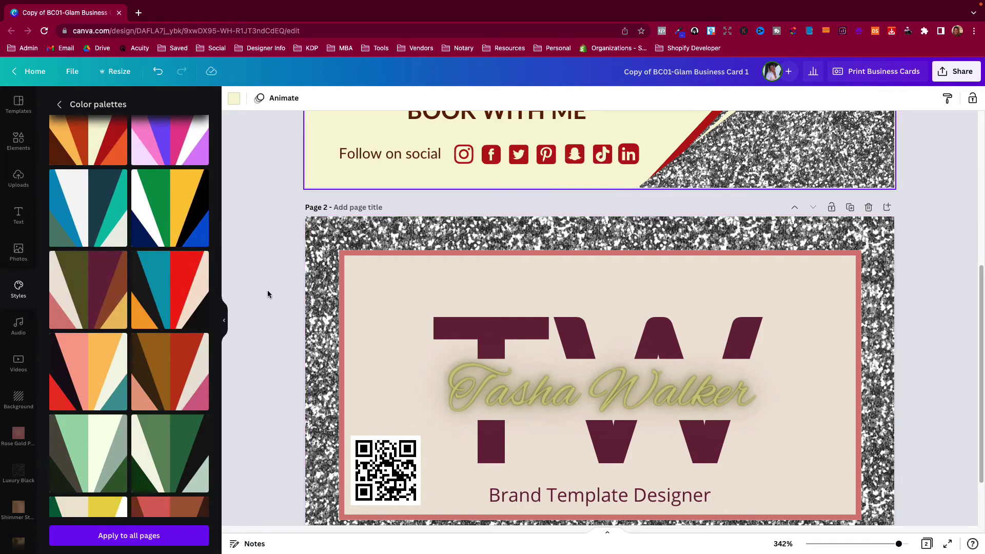
pyautogui.scroll(5, 273, 306)
pyautogui.click(74, 318)
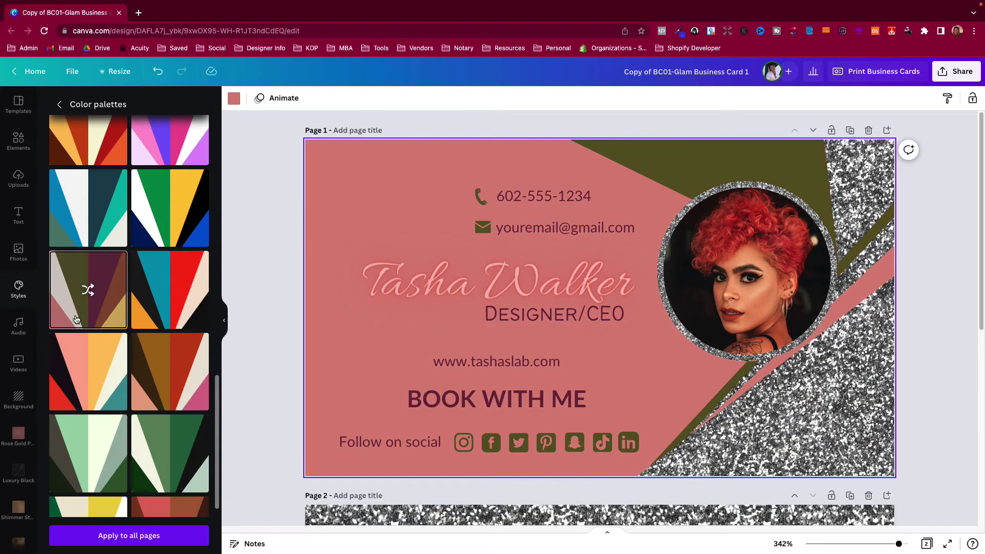
pyautogui.click(75, 318)
pyautogui.click(74, 318)
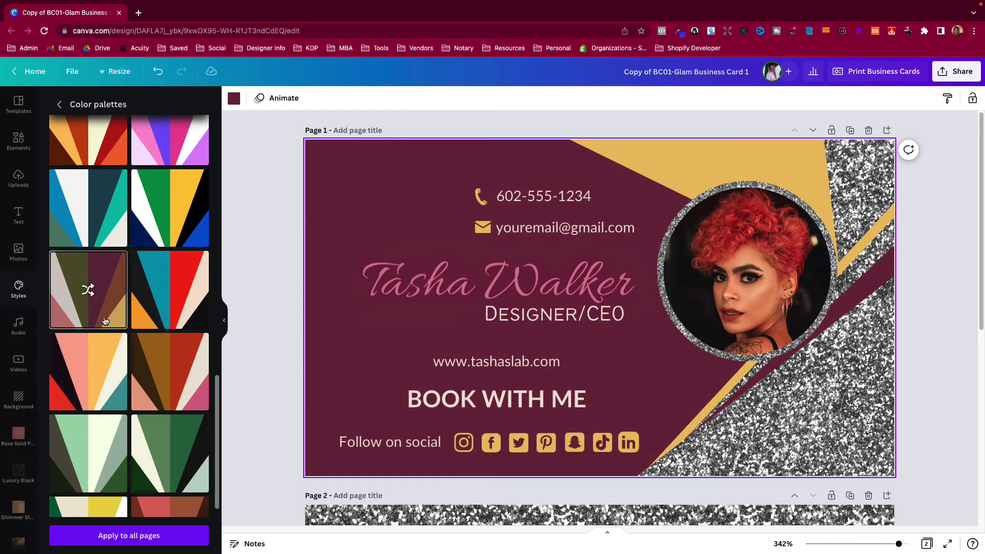
pyautogui.scroll(-6, 277, 355)
pyautogui.scroll(6, 281, 358)
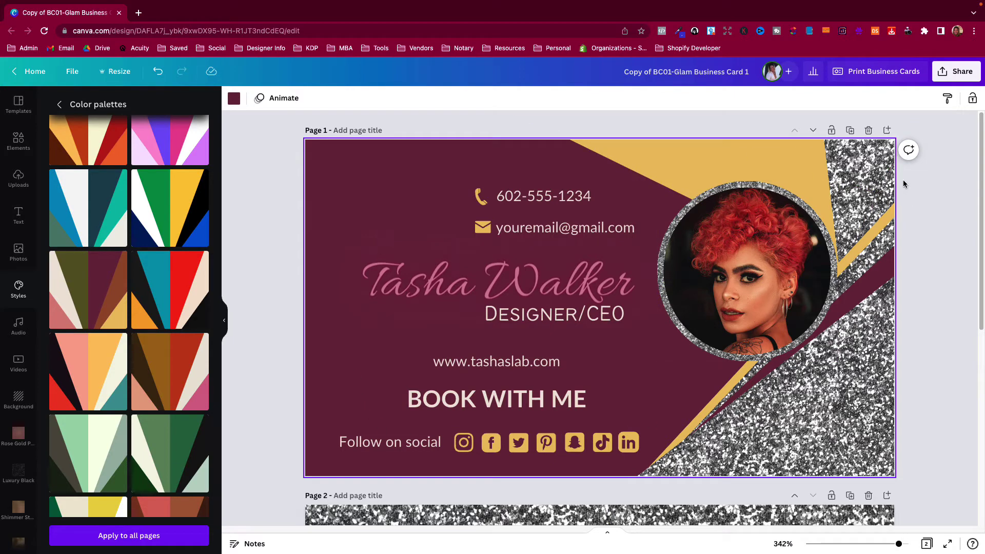
pyautogui.click(938, 76)
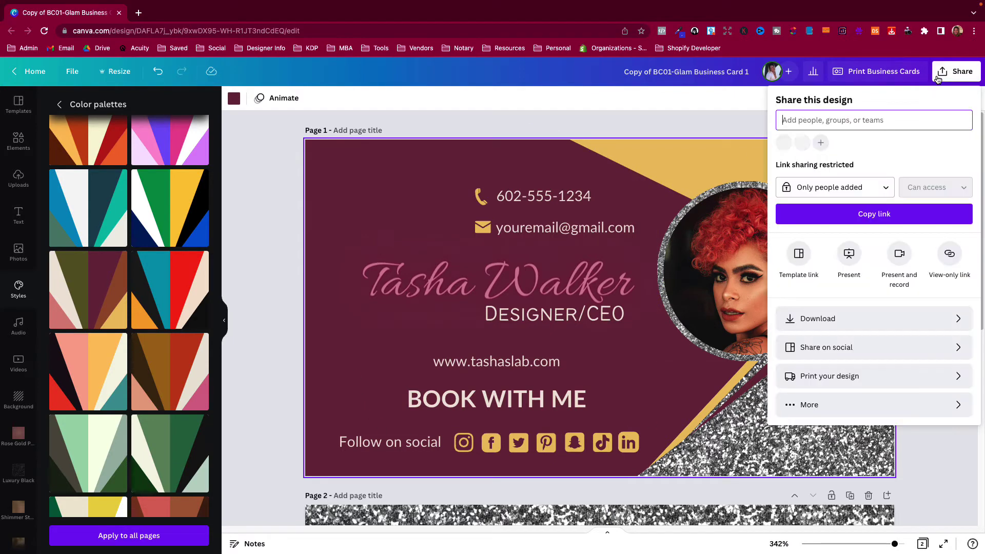
pyautogui.click(840, 319)
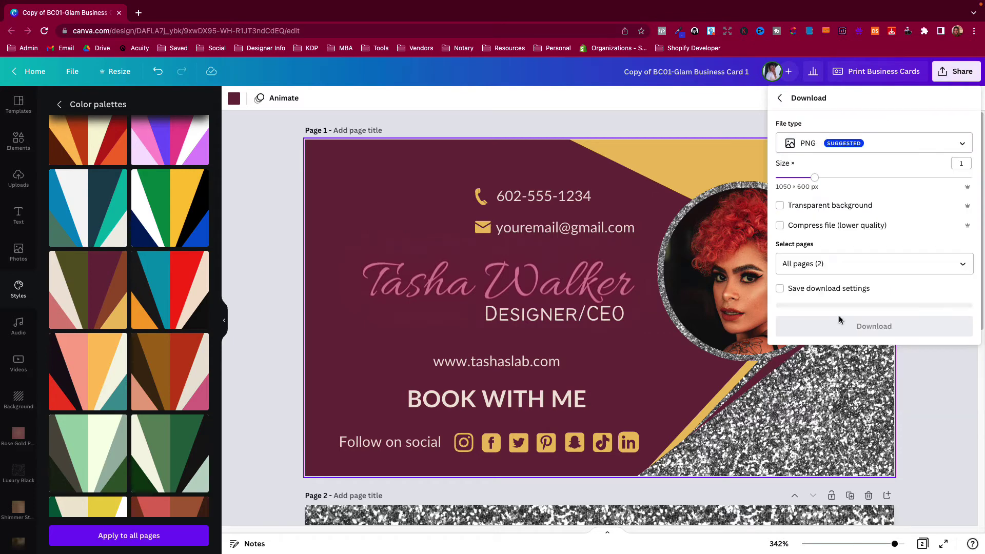
pyautogui.click(830, 146)
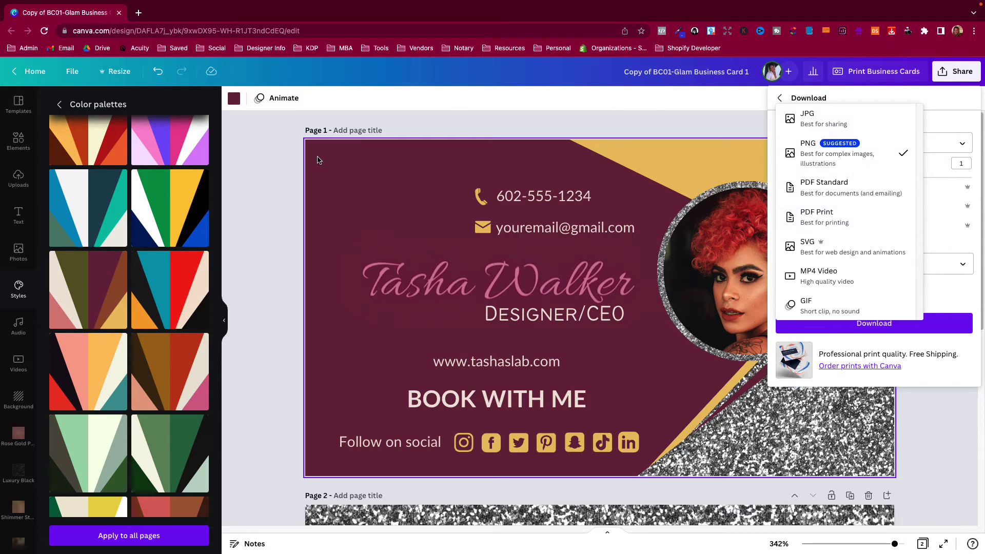
pyautogui.click(275, 165)
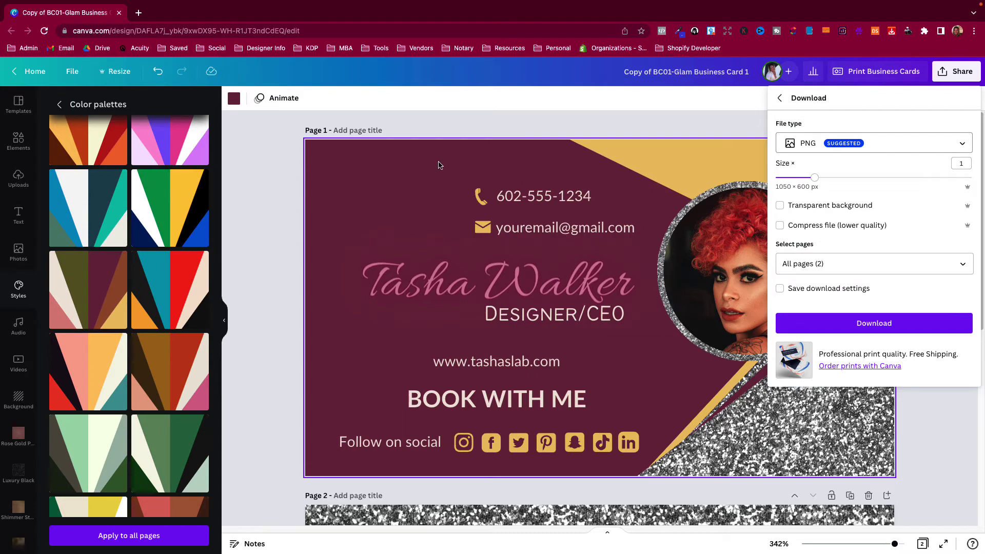
pyautogui.click(272, 189)
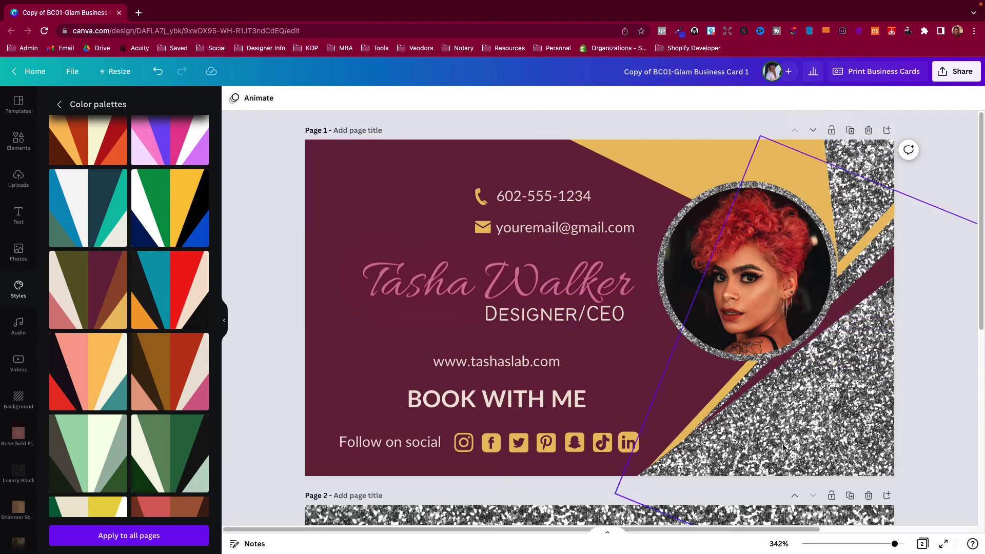
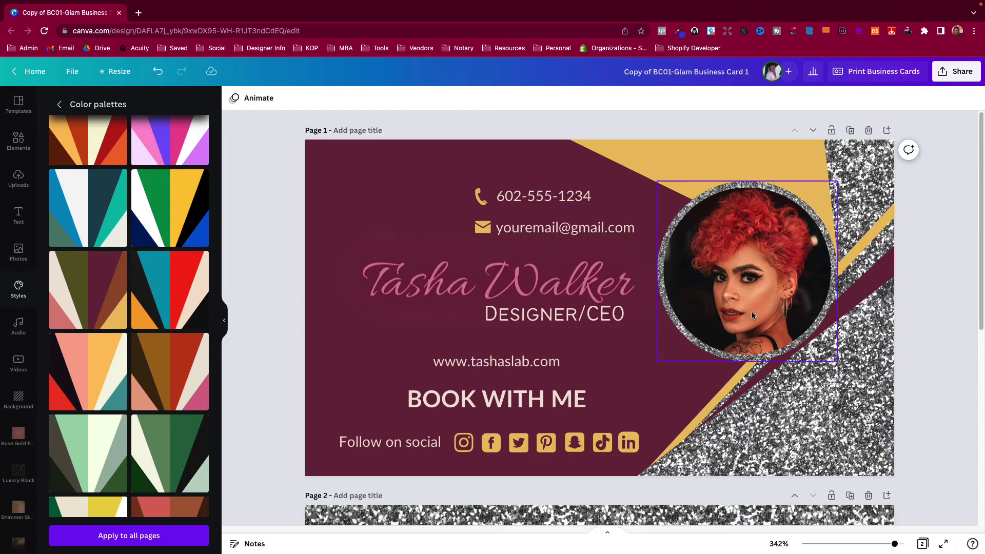
# Browse the products the business card can be printed on, then go back to the Share menu
pyautogui.scroll(-7, 752, 313)
pyautogui.scroll(7, 753, 321)
pyautogui.click(943, 78)
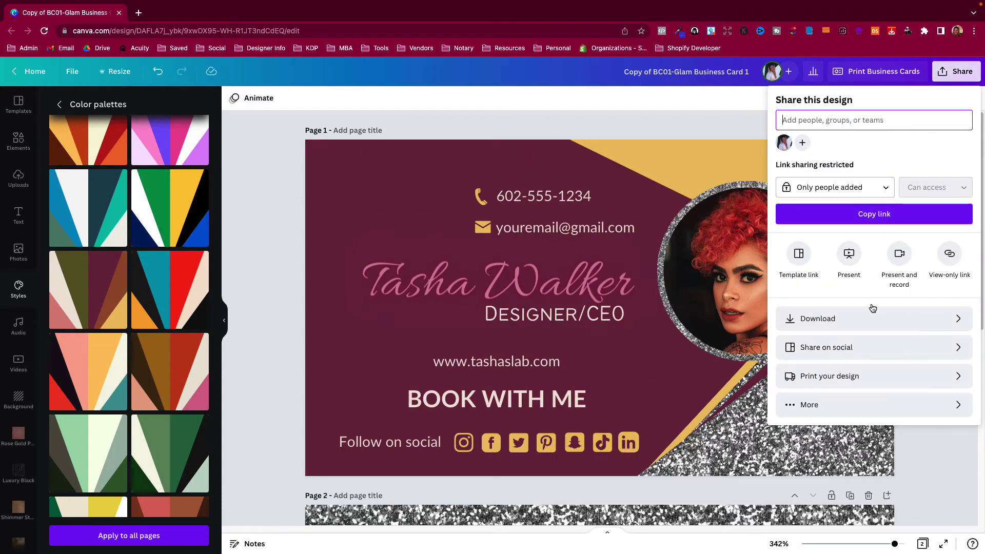
pyautogui.click(876, 377)
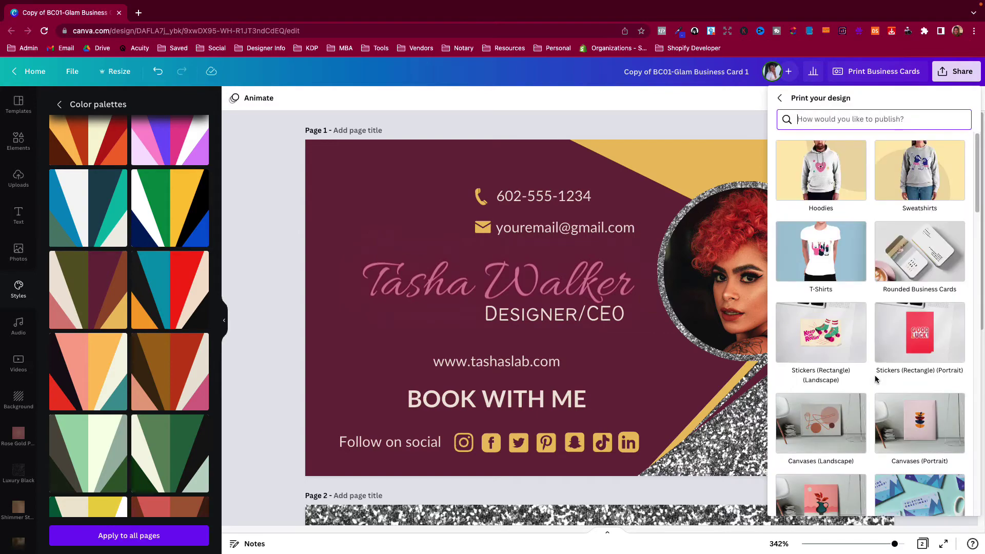
pyautogui.scroll(-5, 865, 314)
pyautogui.scroll(10, 865, 314)
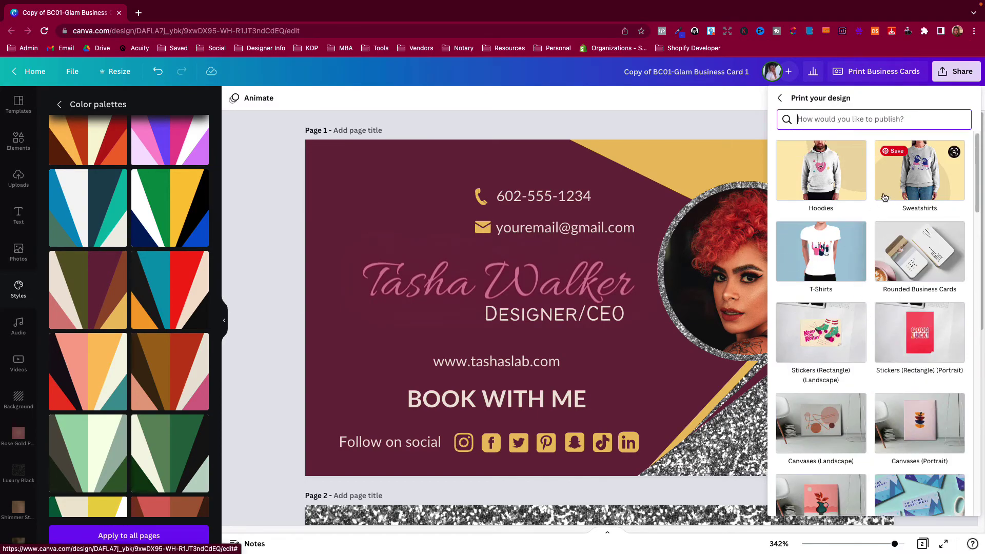
pyautogui.scroll(-10, 887, 292)
pyautogui.scroll(10, 884, 290)
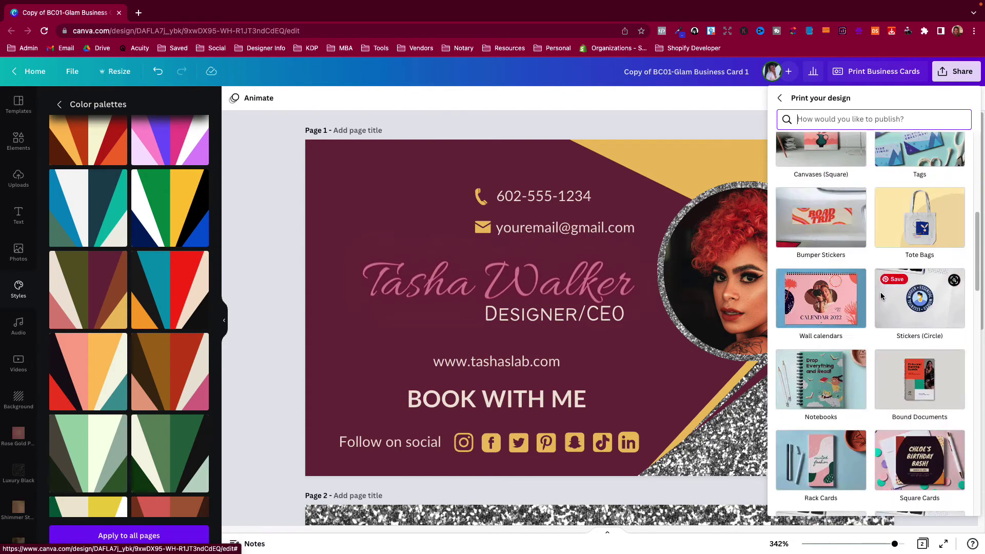
pyautogui.click(776, 99)
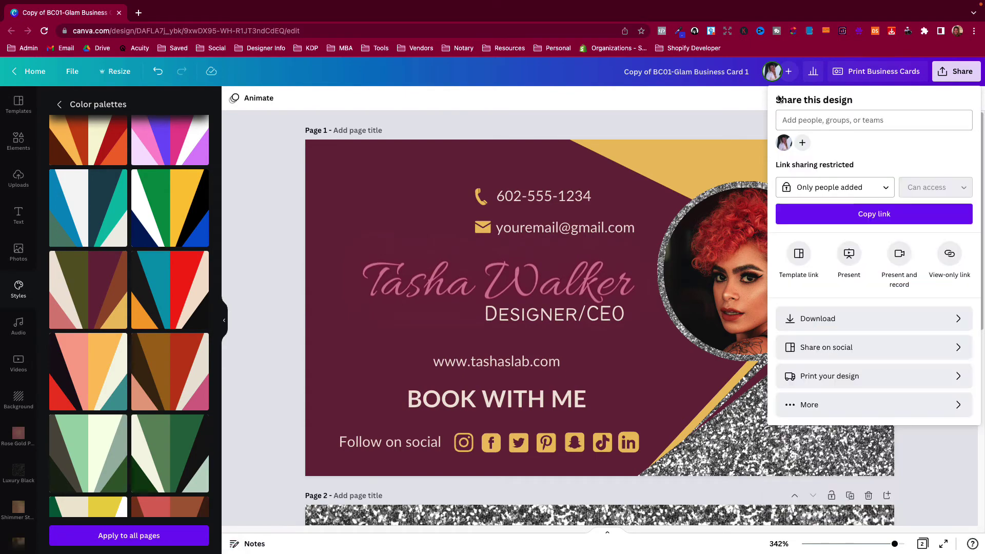
# Start a print order for the business cards from the Download options
pyautogui.click(841, 326)
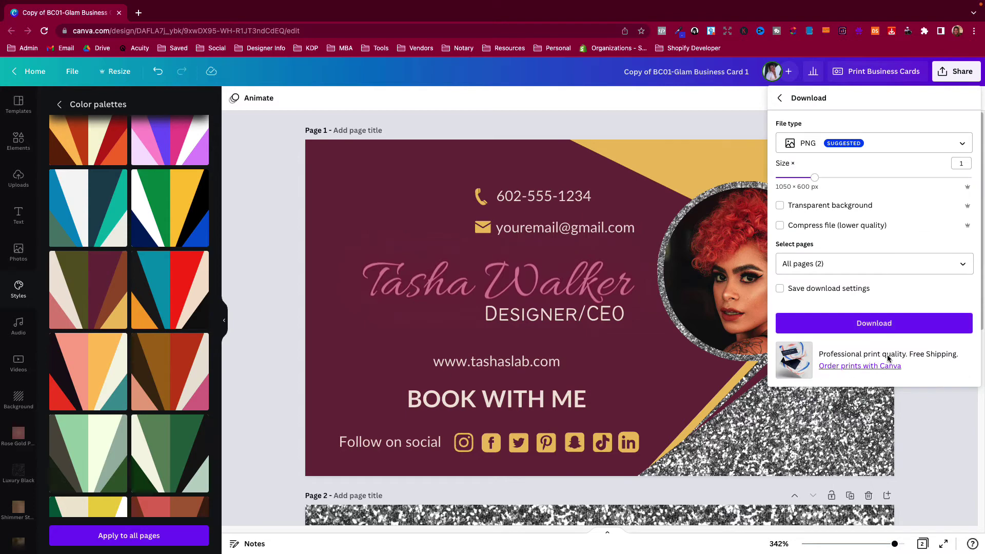
pyautogui.click(840, 368)
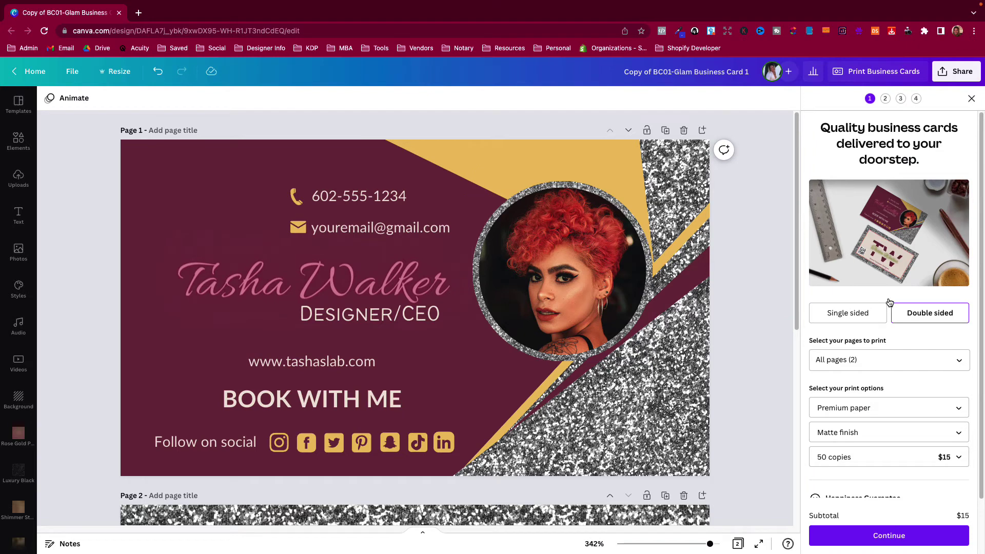
pyautogui.click(847, 319)
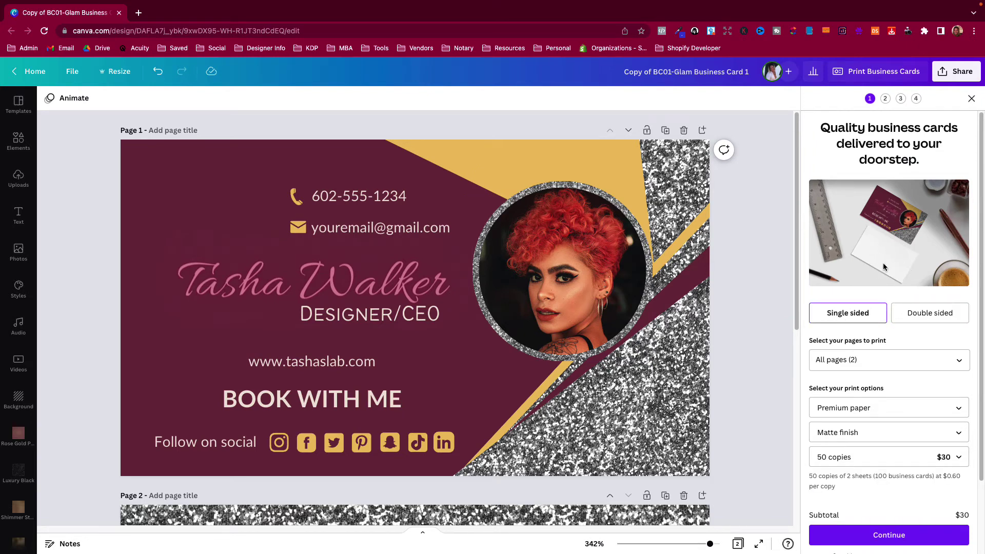
pyautogui.click(895, 318)
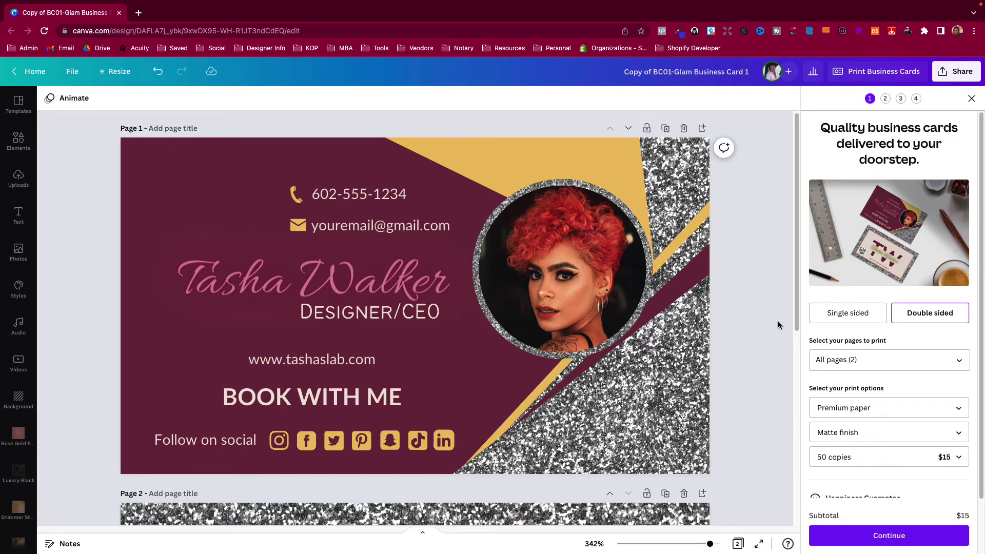
pyautogui.scroll(-3, 778, 321)
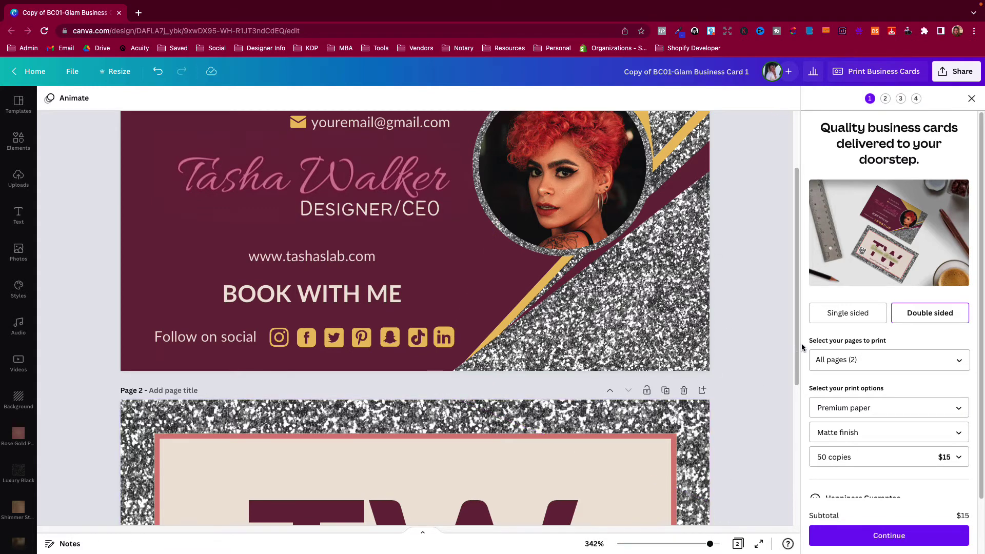
pyautogui.scroll(-3, 774, 405)
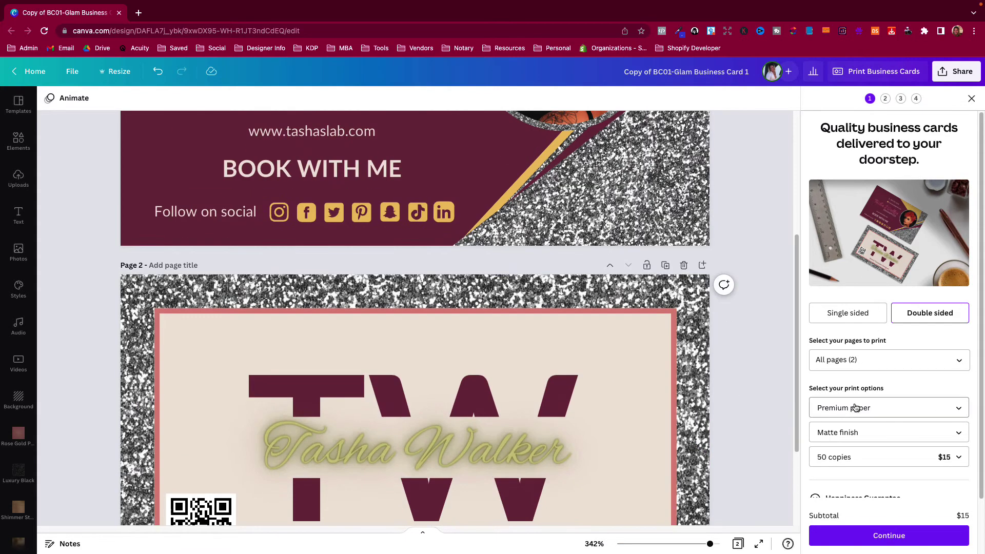
pyautogui.scroll(-2, 847, 408)
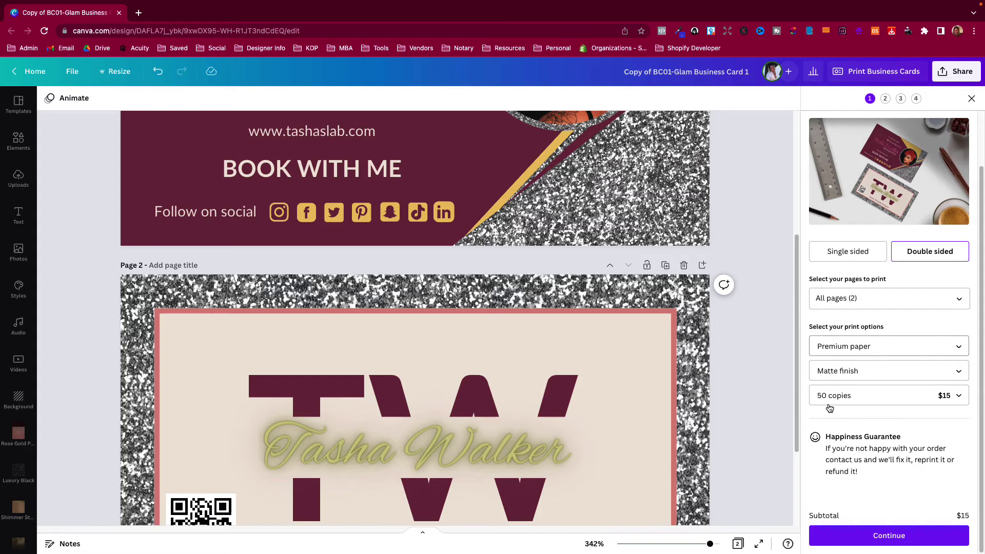
# Compare Deluxe paper pricing, then revert to Premium paper
pyautogui.click(858, 347)
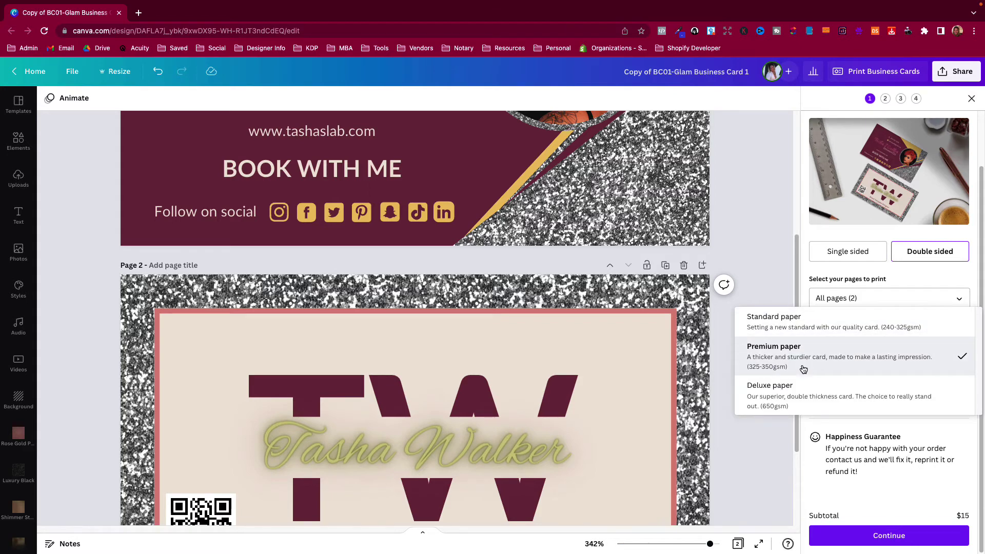
pyautogui.click(797, 407)
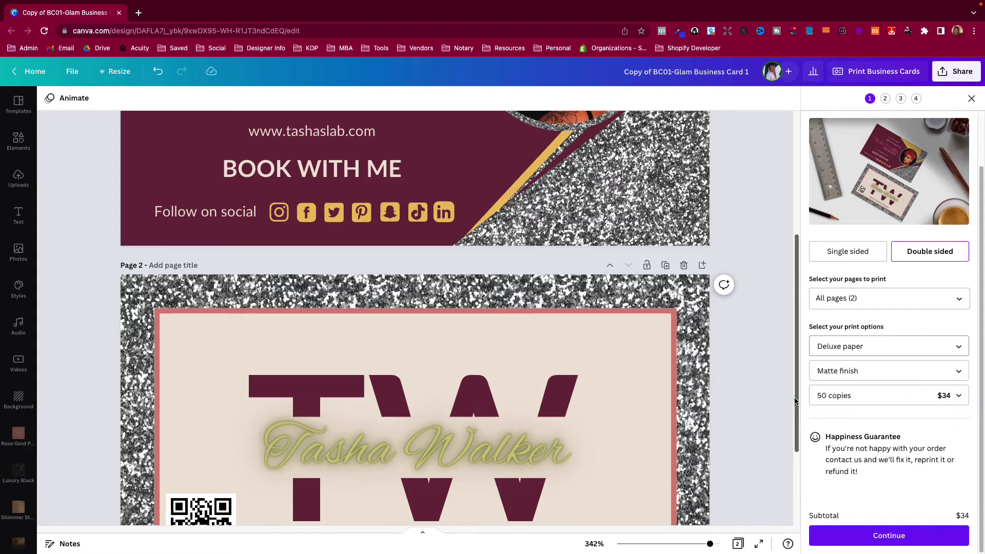
pyautogui.click(866, 349)
pyautogui.click(843, 323)
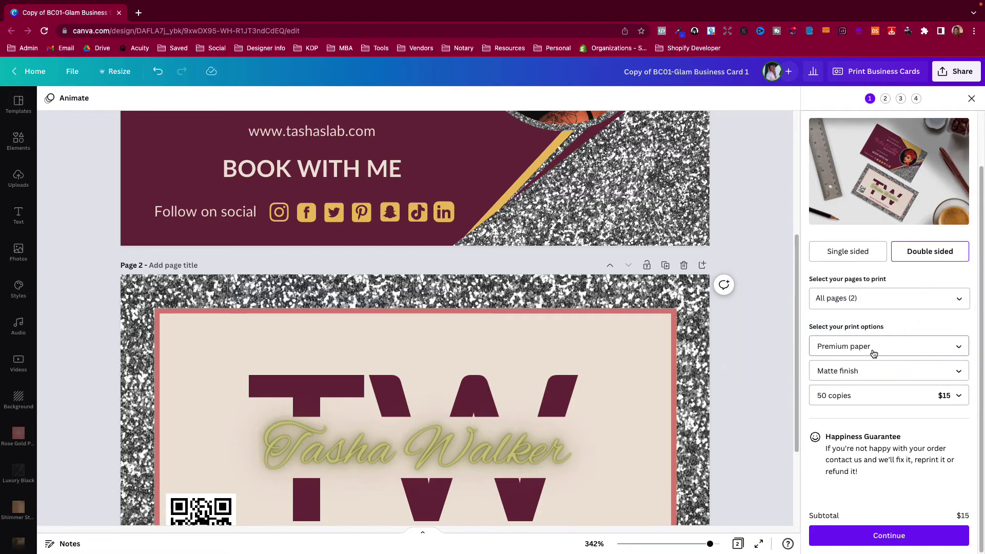
pyautogui.click(869, 348)
pyautogui.click(858, 366)
# Change the card finish from matte to gloss, raising the 50-copy subtotal to $16.50
pyautogui.click(852, 371)
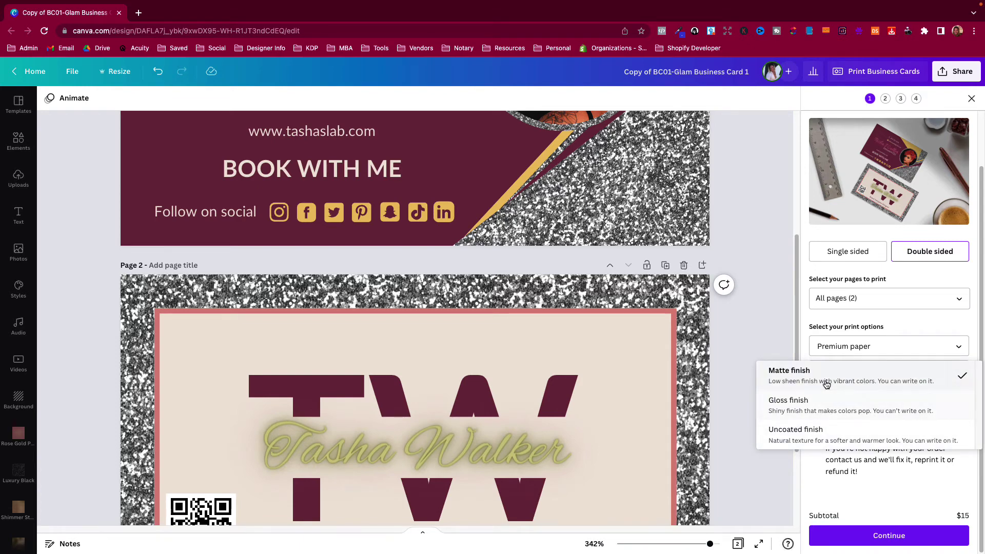
pyautogui.click(805, 383)
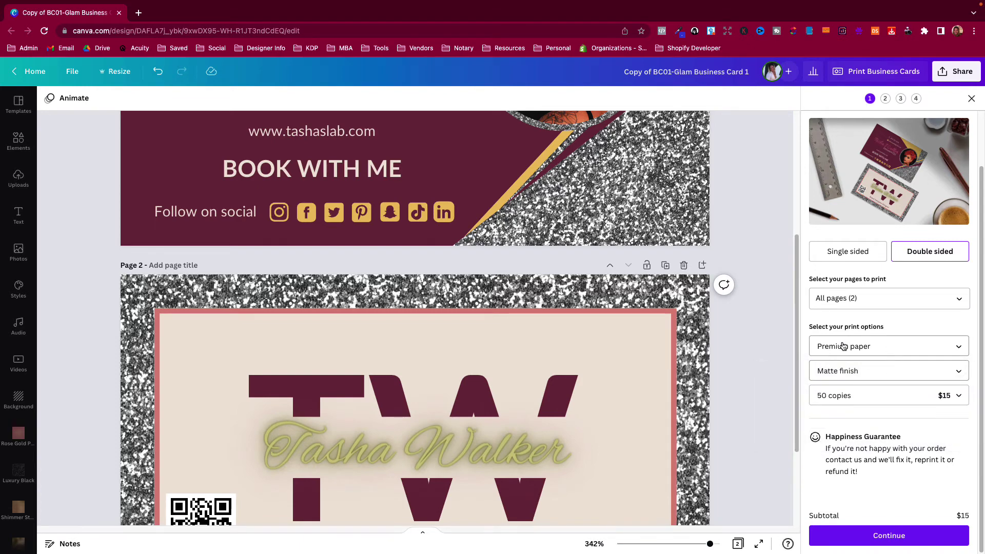
pyautogui.click(844, 347)
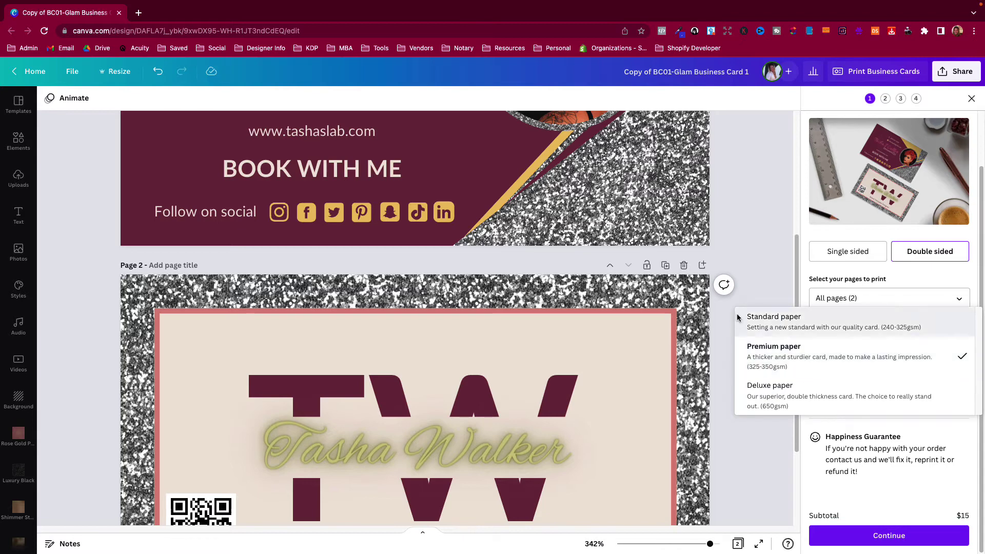
pyautogui.click(813, 340)
pyautogui.click(838, 371)
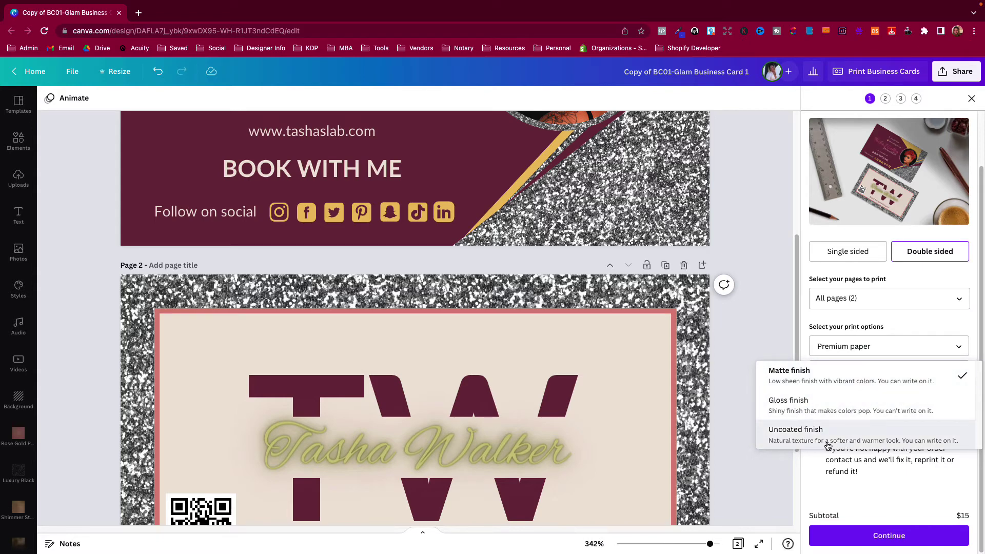
pyautogui.click(804, 413)
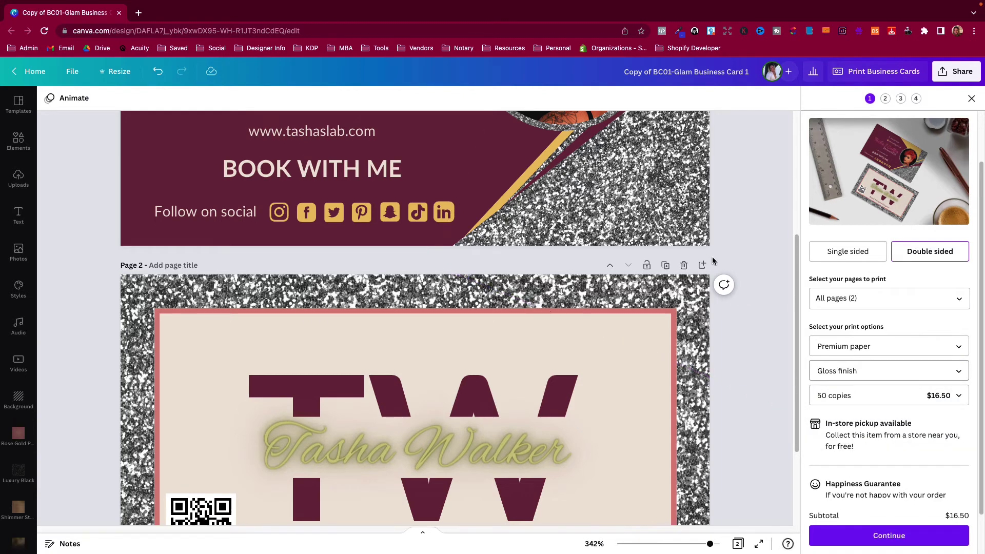
pyautogui.scroll(1, 712, 257)
pyautogui.scroll(2, 775, 361)
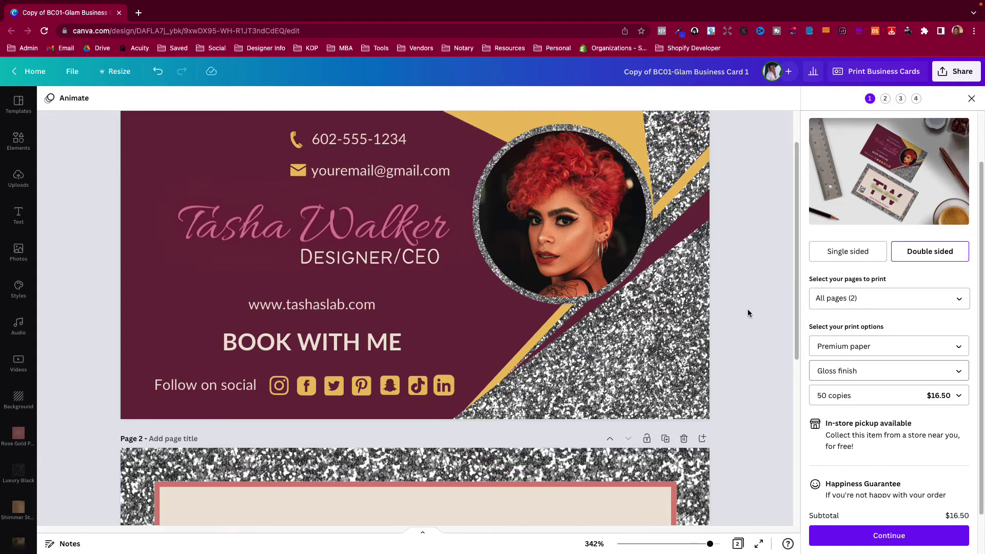
# Confirm the order keeps Premium paper
pyautogui.scroll(-3, 748, 313)
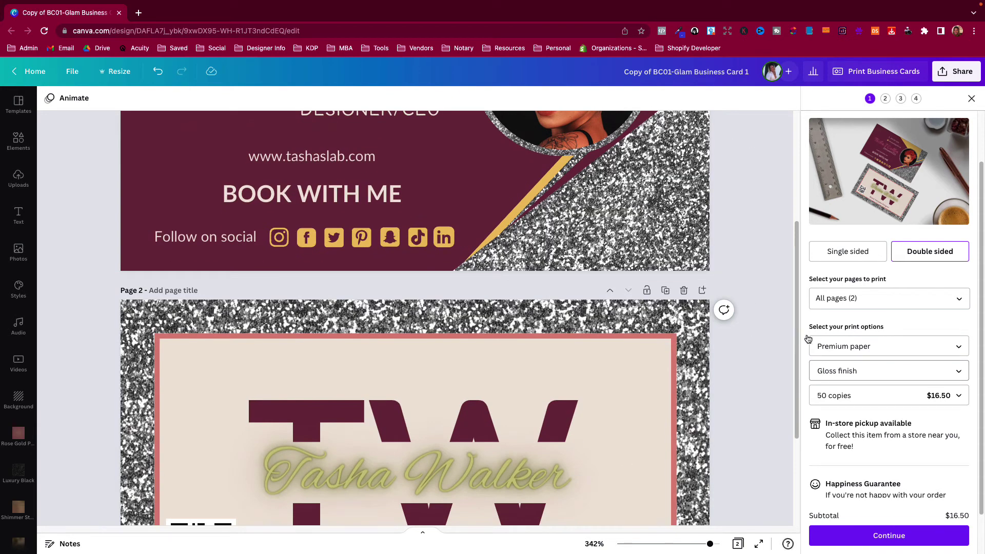
pyautogui.click(832, 346)
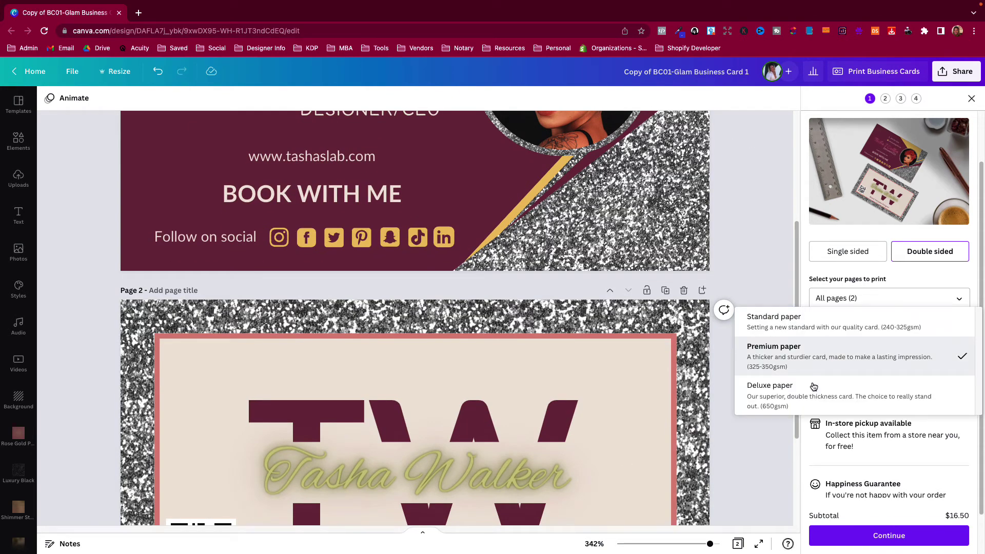
pyautogui.click(777, 281)
pyautogui.scroll(-1, 803, 363)
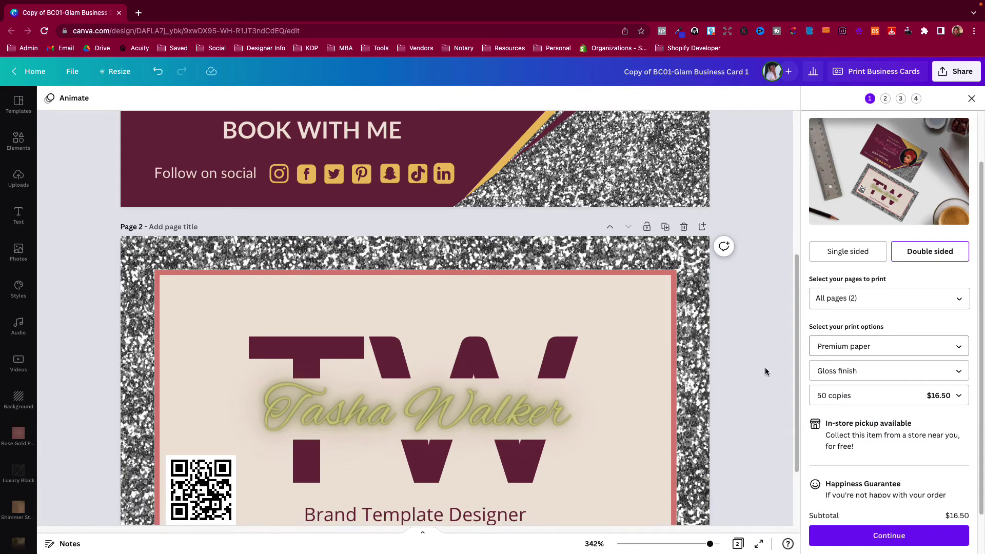
pyautogui.scroll(-2, 765, 371)
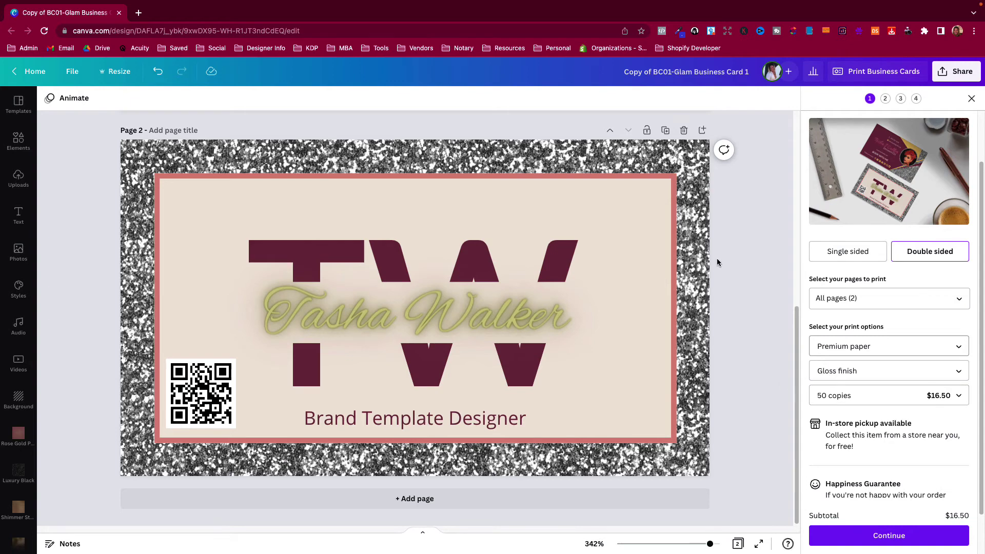
# Set the quantity to 100 copies for $21 and continue to the print-readiness check
pyautogui.click(925, 403)
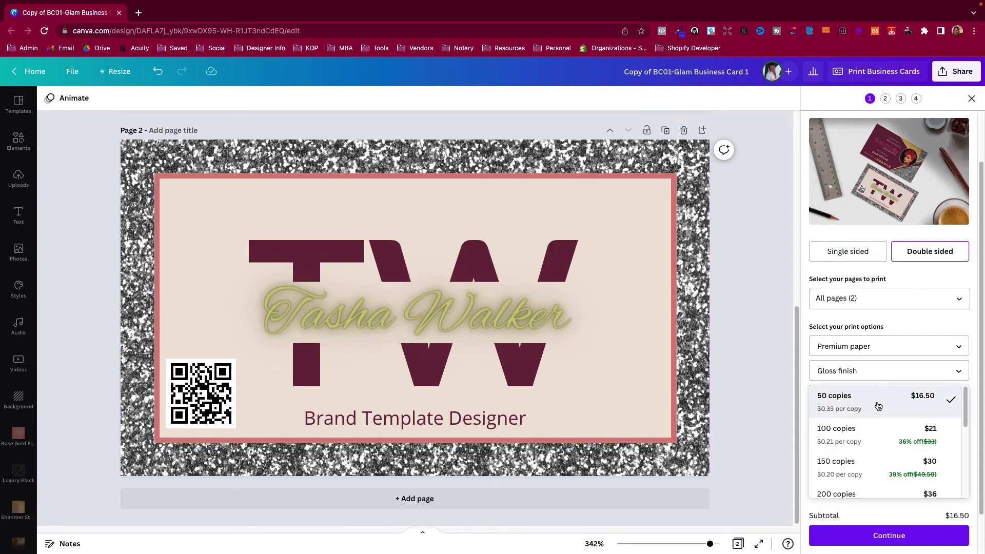
pyautogui.click(866, 437)
pyautogui.click(902, 391)
pyautogui.scroll(-1, 864, 440)
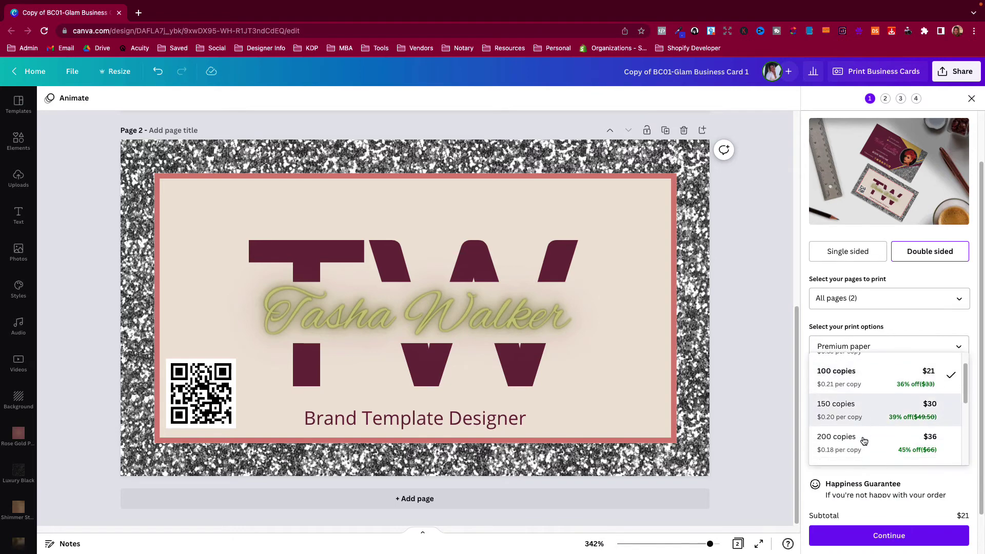
pyautogui.scroll(-4, 864, 398)
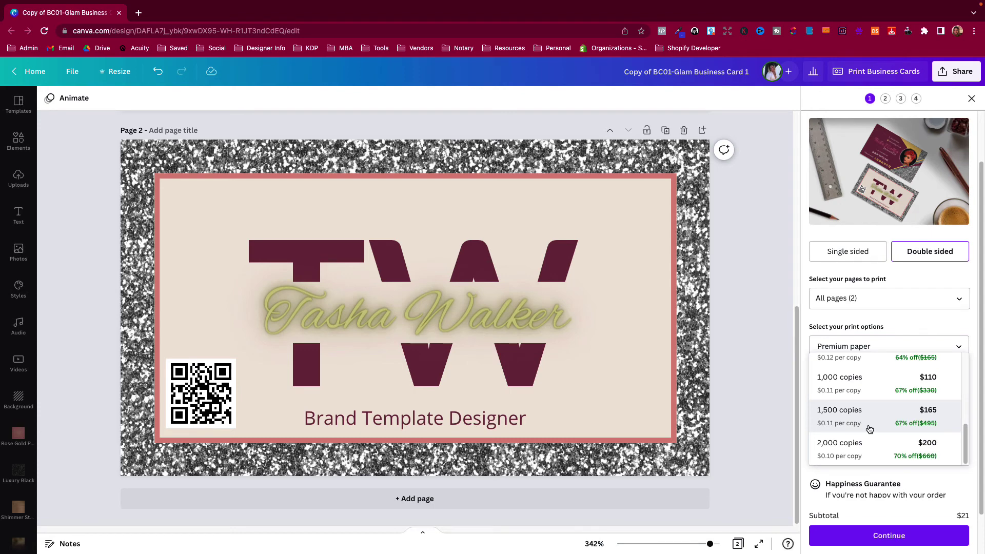
pyautogui.scroll(5, 872, 428)
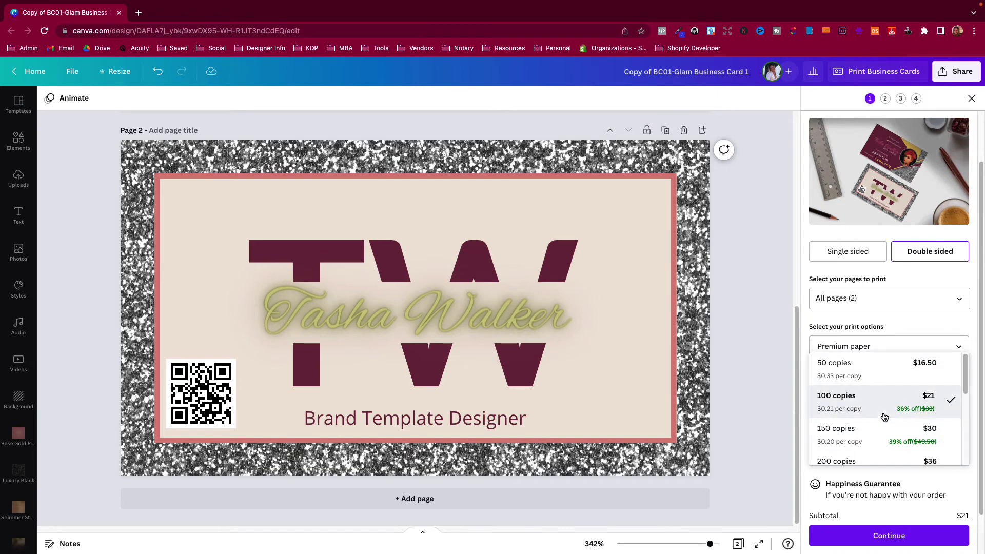
pyautogui.click(830, 402)
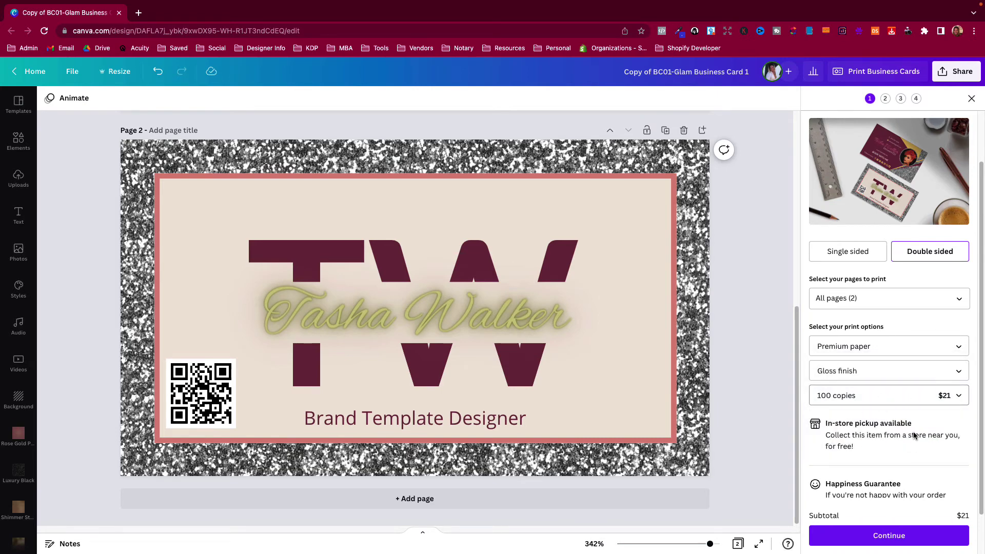
pyautogui.scroll(-2, 915, 436)
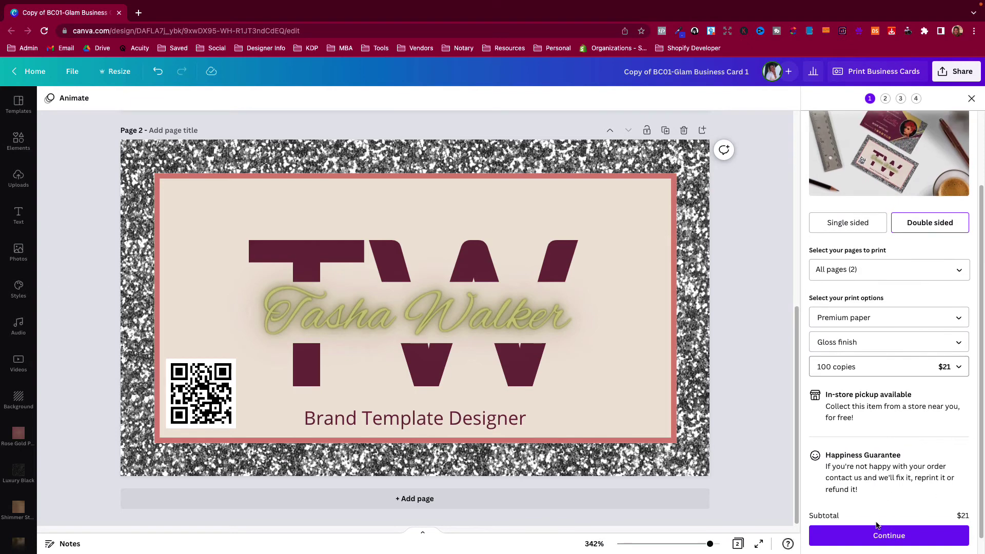
pyautogui.click(889, 534)
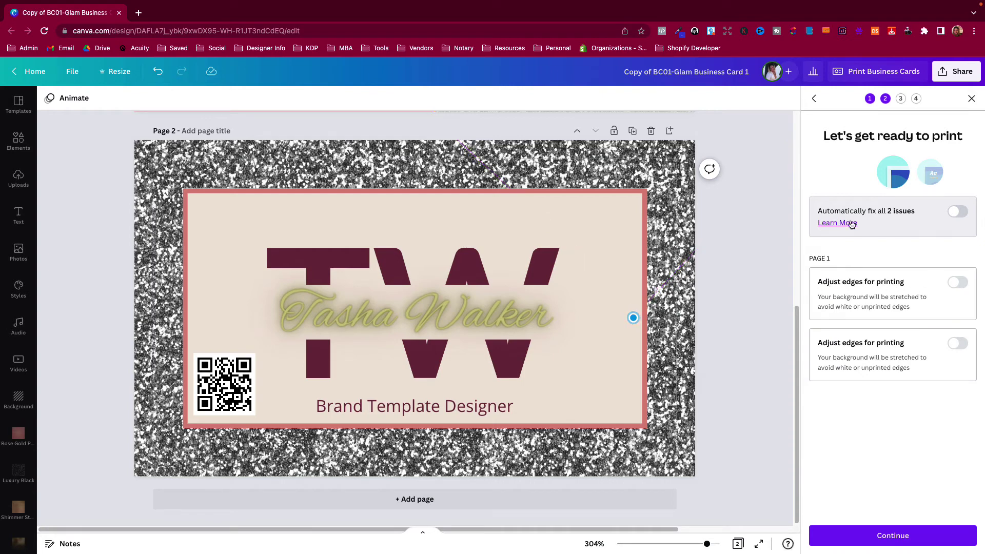
pyautogui.click(957, 211)
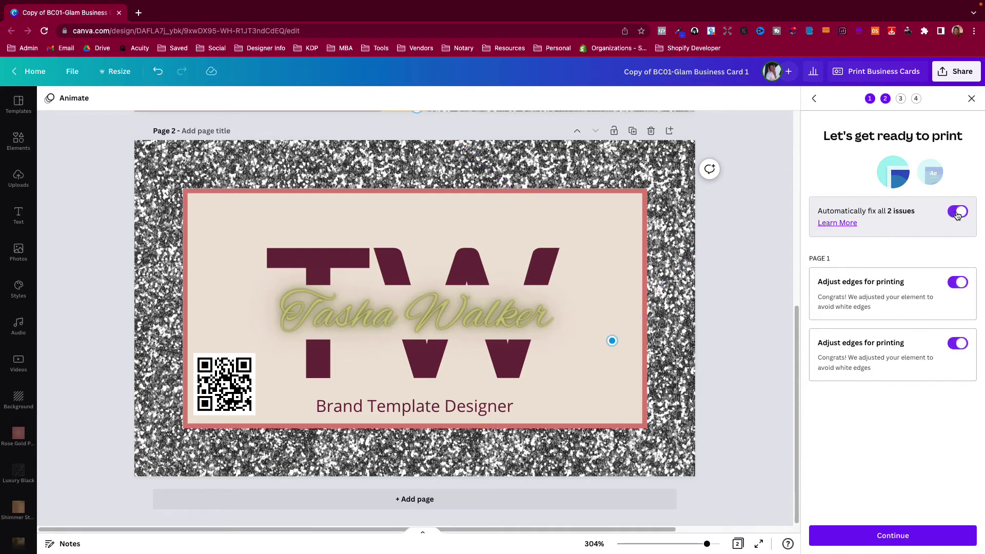
pyautogui.scroll(7, 756, 350)
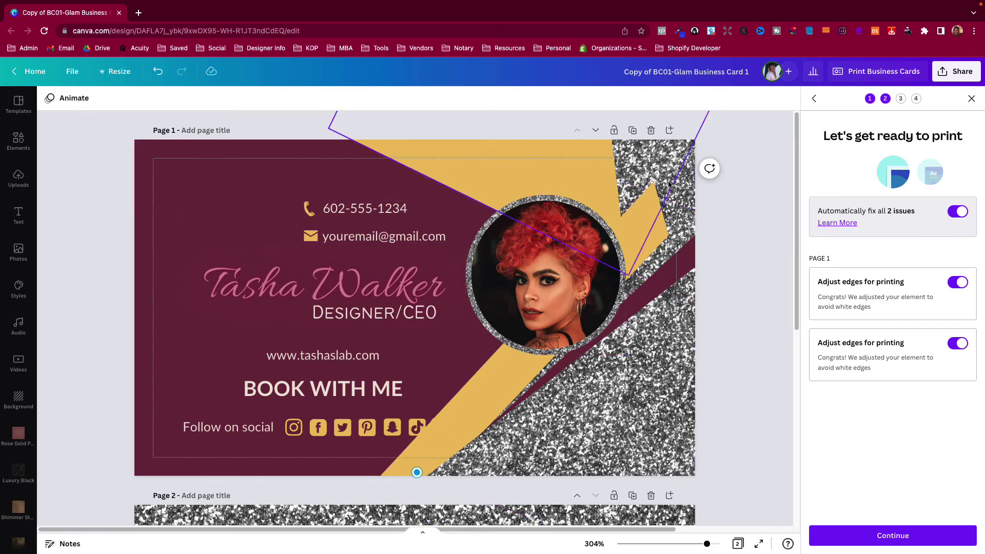
pyautogui.click(958, 213)
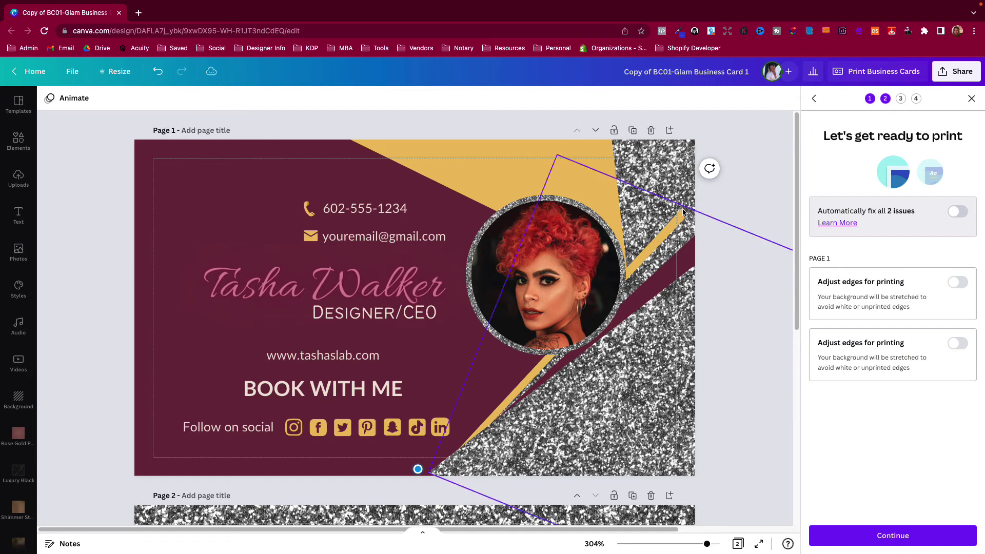
pyautogui.click(956, 214)
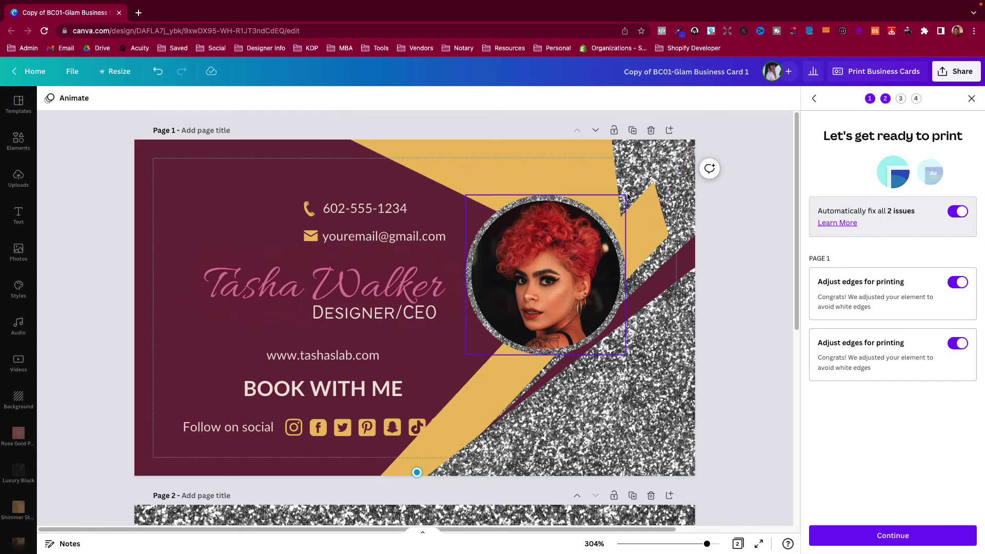
pyautogui.click(957, 213)
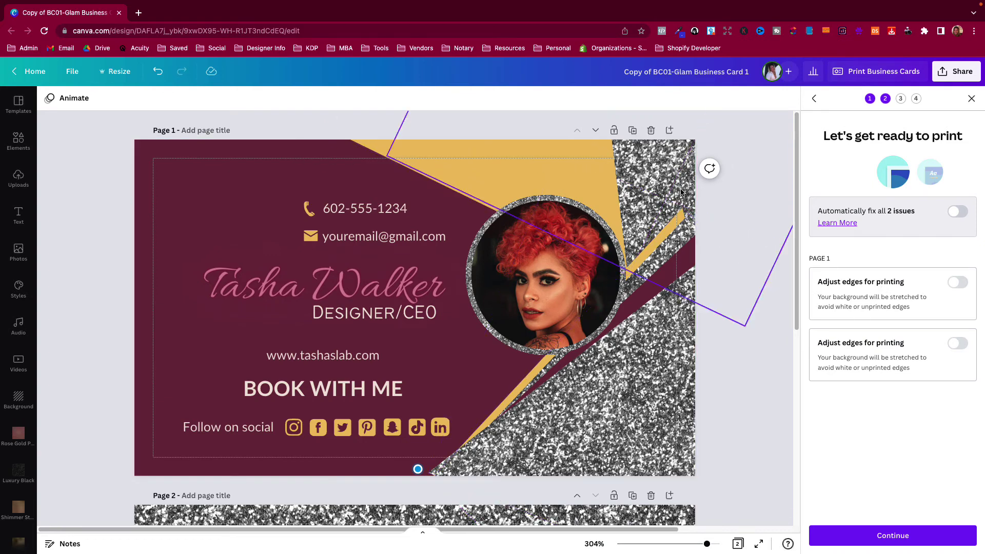
pyautogui.scroll(-6, 760, 378)
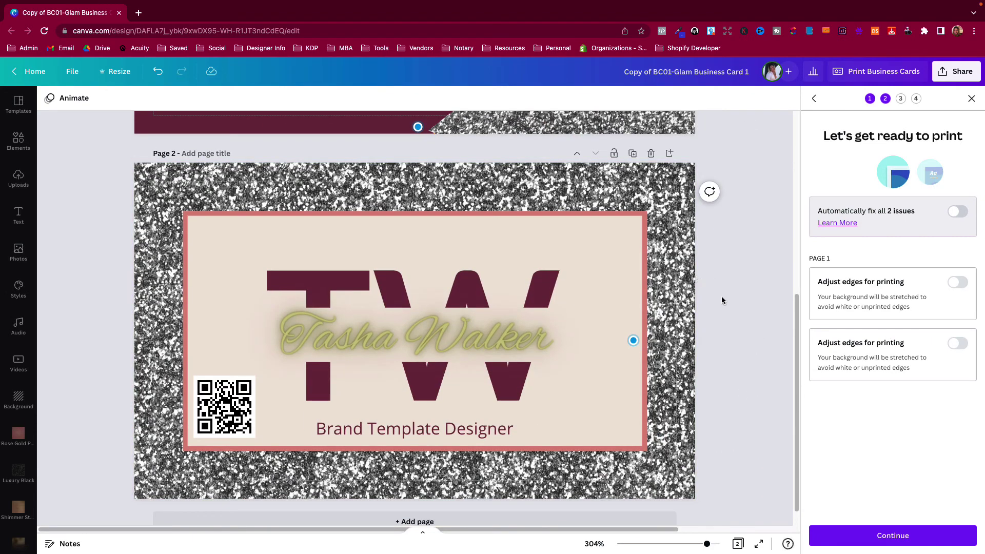
pyautogui.scroll(6, 721, 297)
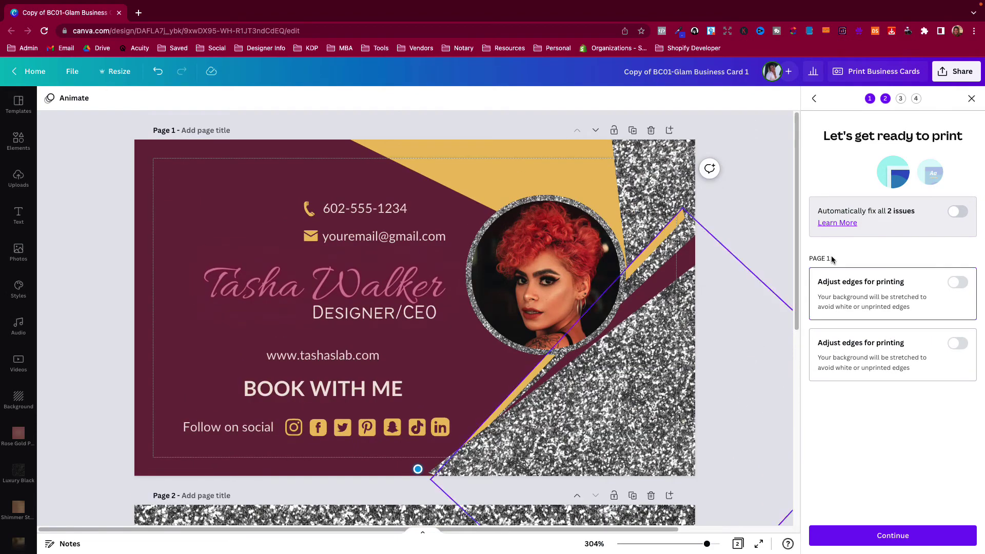
pyautogui.click(814, 99)
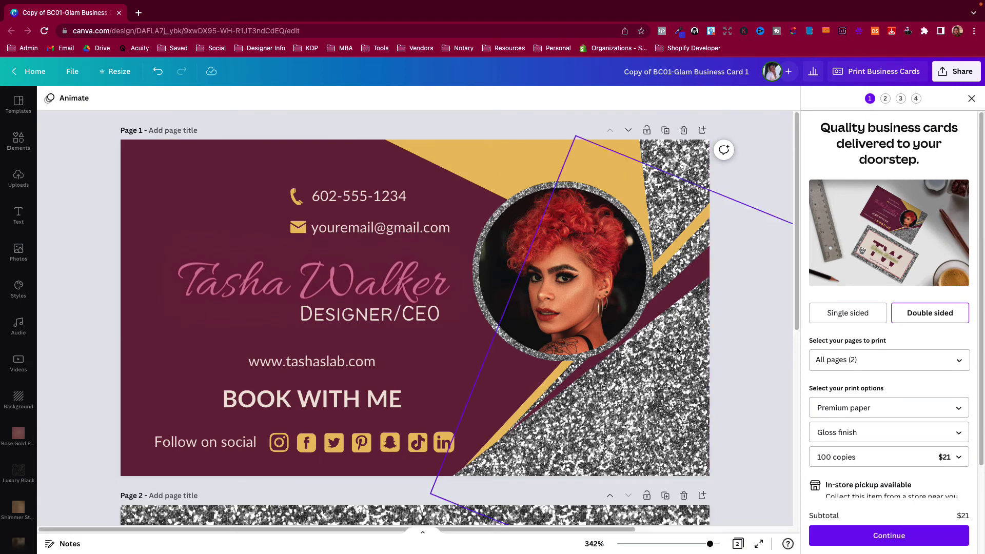
pyautogui.scroll(-3, 754, 330)
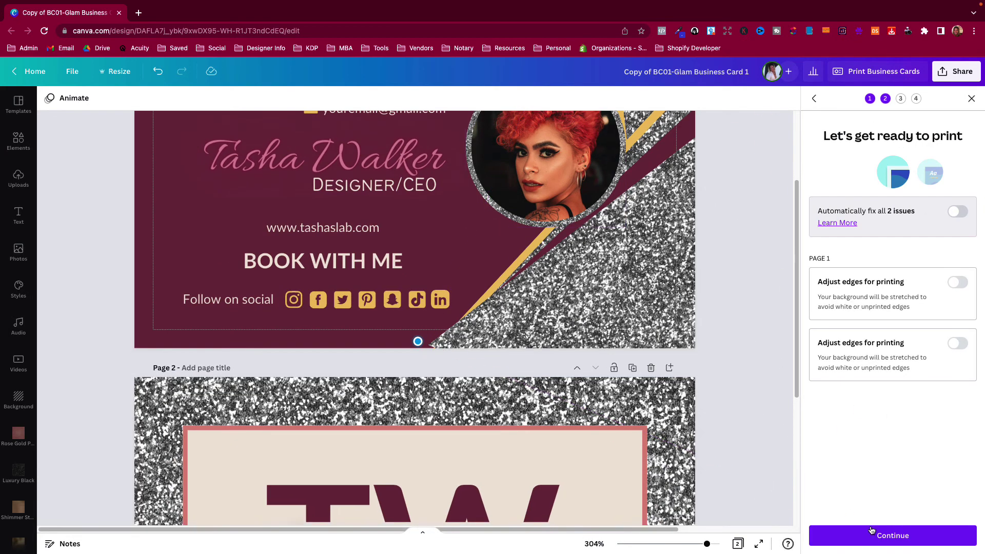
# Download a PDF proof of both card sides and open it in Chrome
pyautogui.click(893, 535)
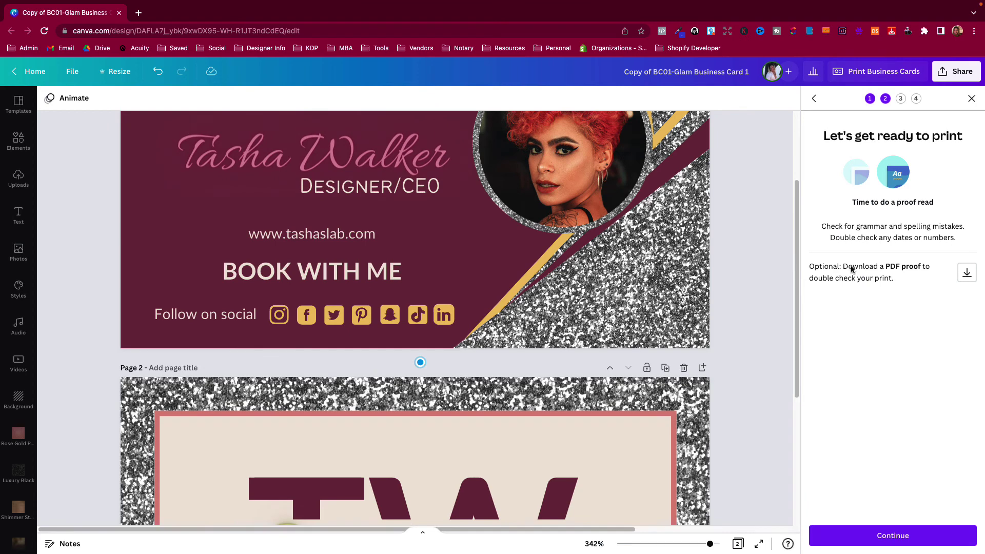
pyautogui.scroll(3, 755, 256)
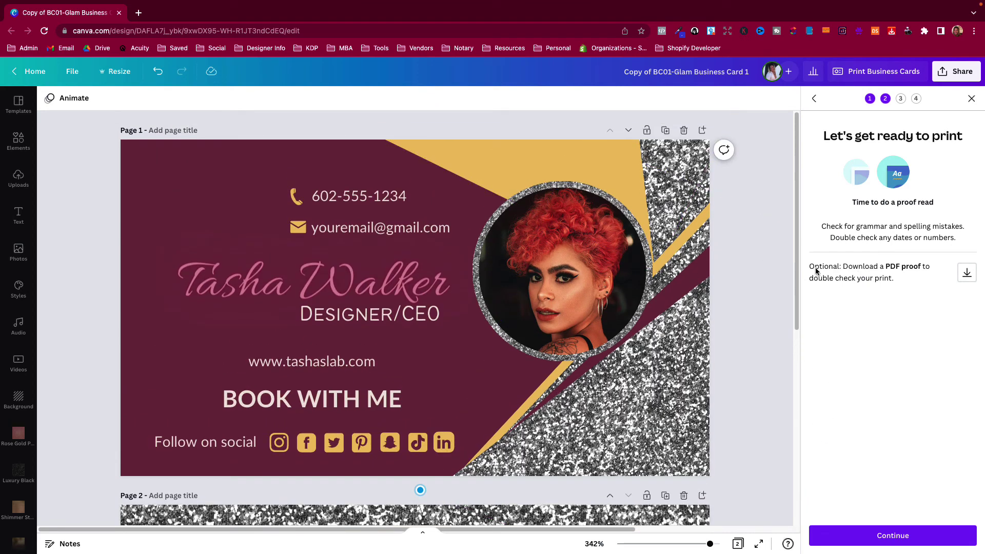
pyautogui.click(967, 274)
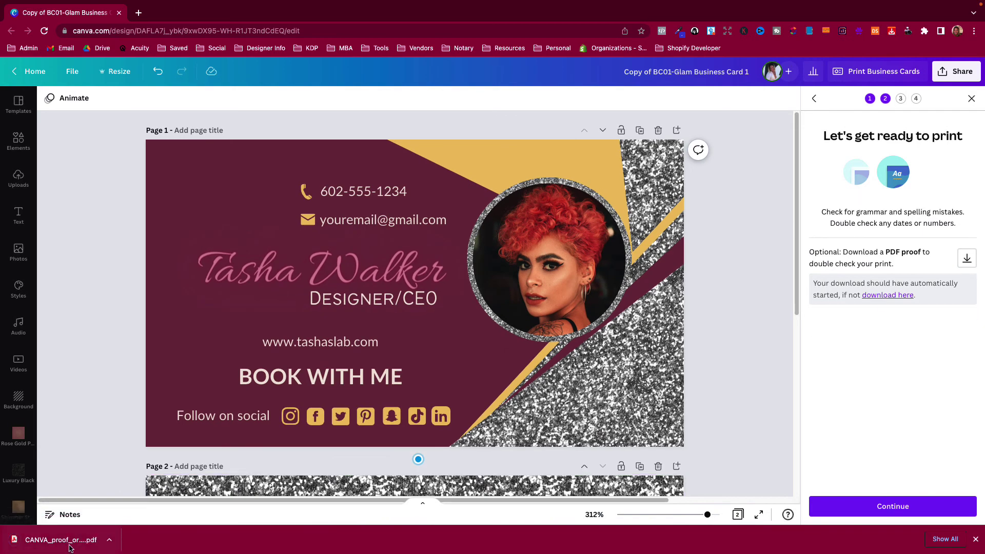
pyautogui.click(71, 546)
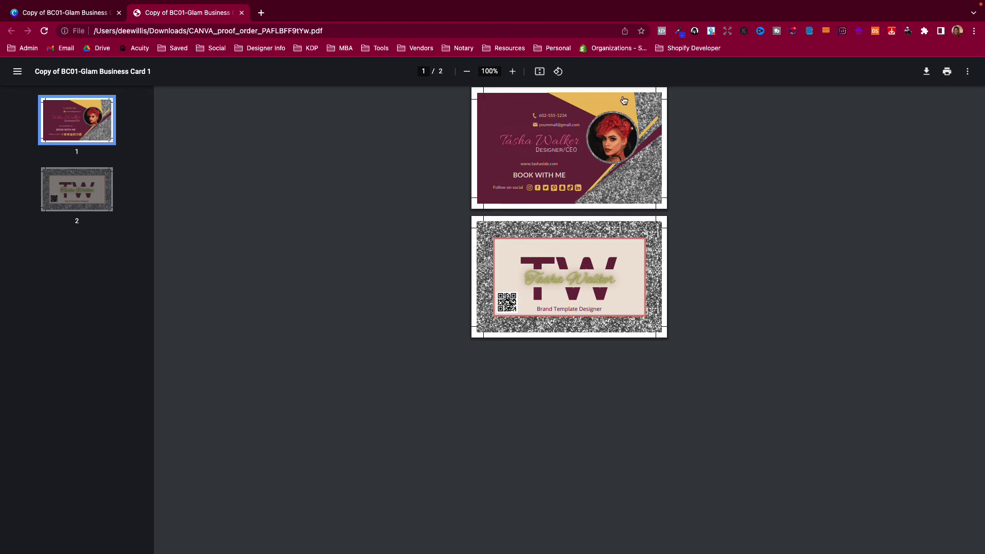
# Zoom the PDF proof to 250% to inspect both sides, then return to Canva
pyautogui.click(515, 72)
pyautogui.click(512, 71)
pyautogui.click(512, 71)
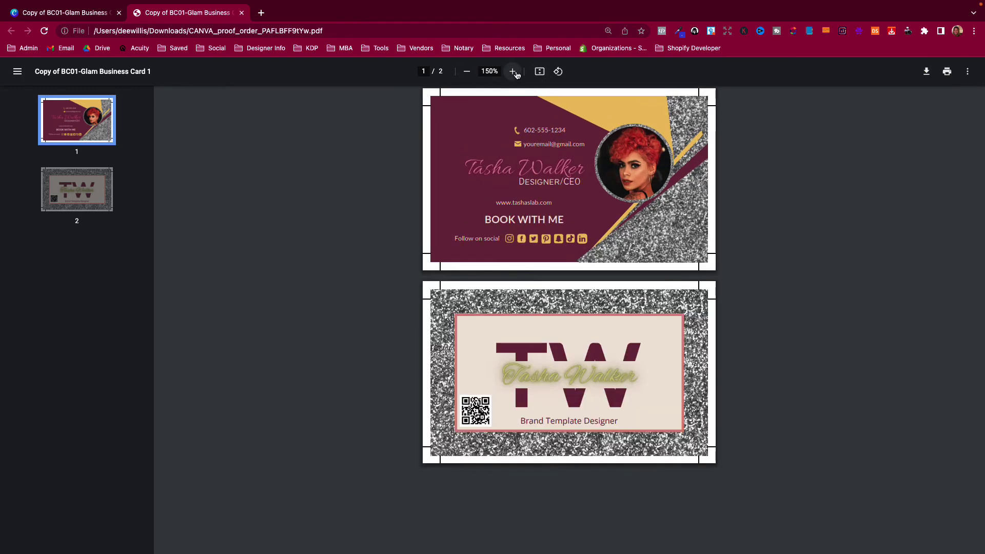
pyautogui.click(513, 71)
pyautogui.click(512, 71)
pyautogui.click(513, 72)
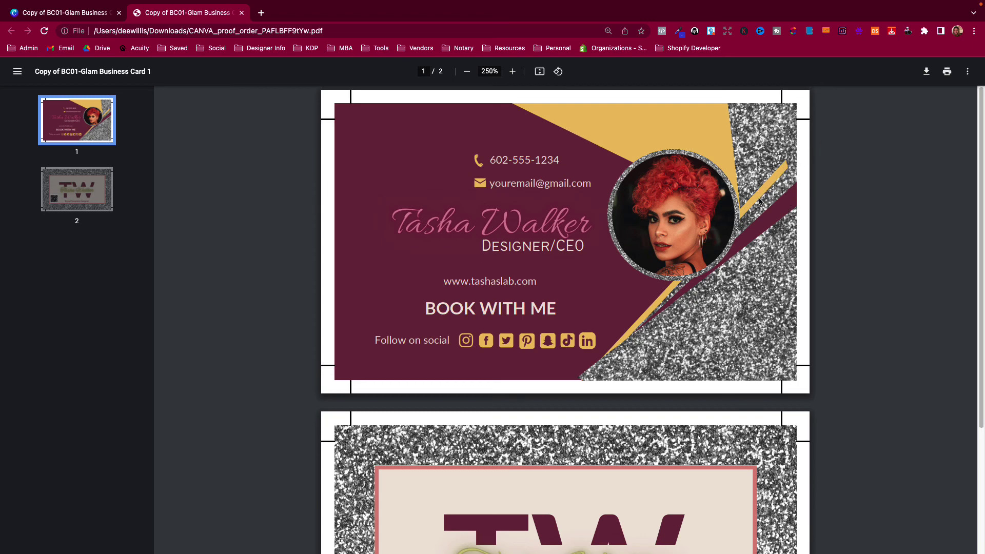
pyautogui.click(95, 16)
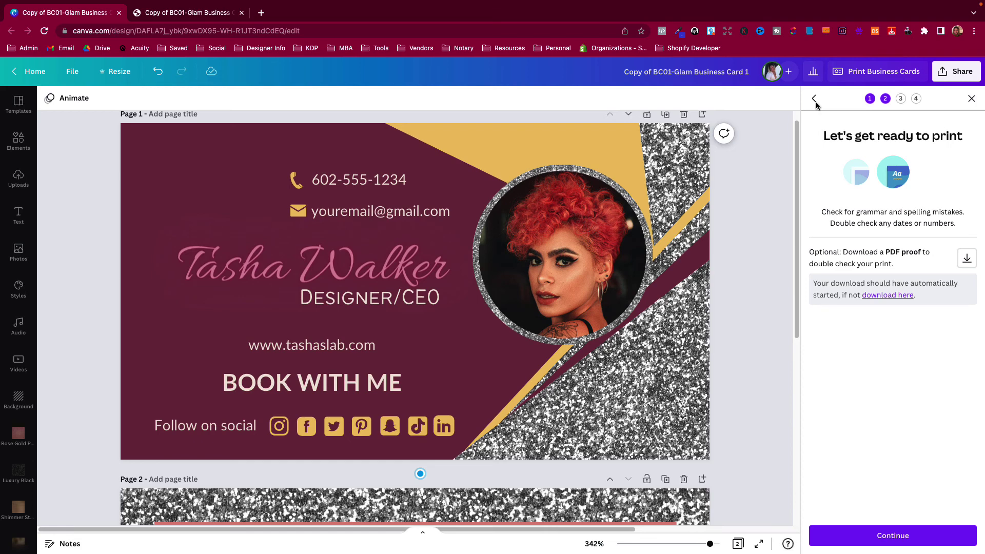
# Close the print steps and open the Download settings, leaving the file type as PNG
pyautogui.click(971, 100)
pyautogui.click(957, 71)
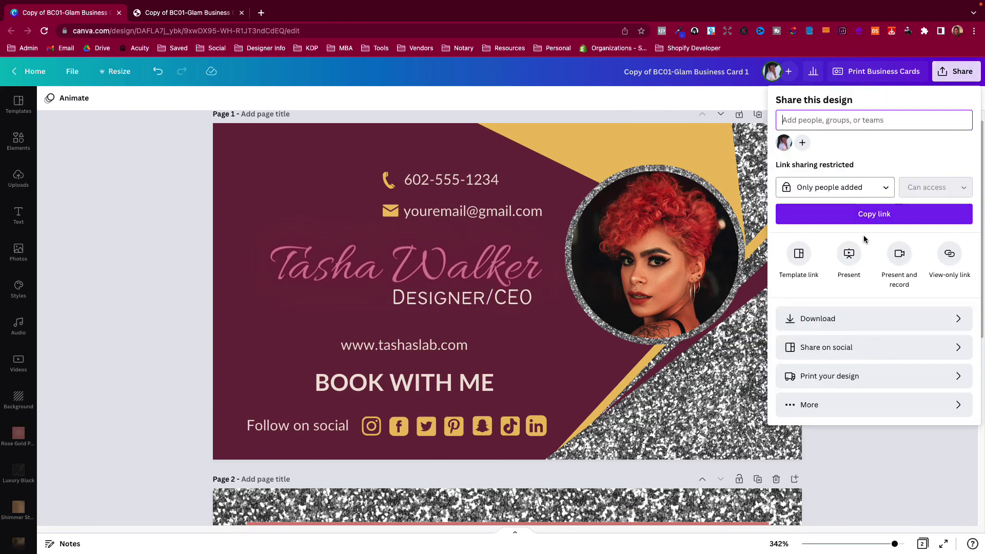
pyautogui.click(852, 318)
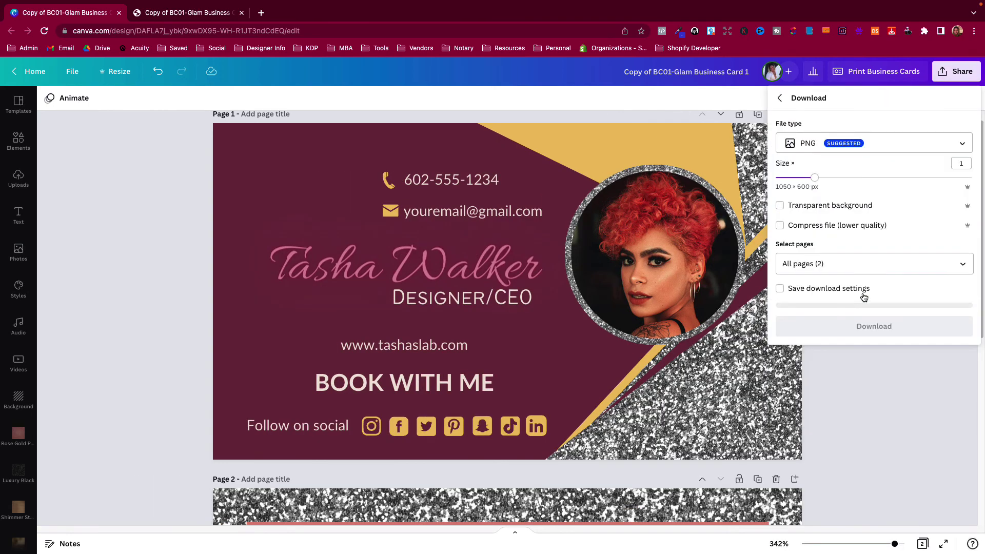
pyautogui.click(814, 145)
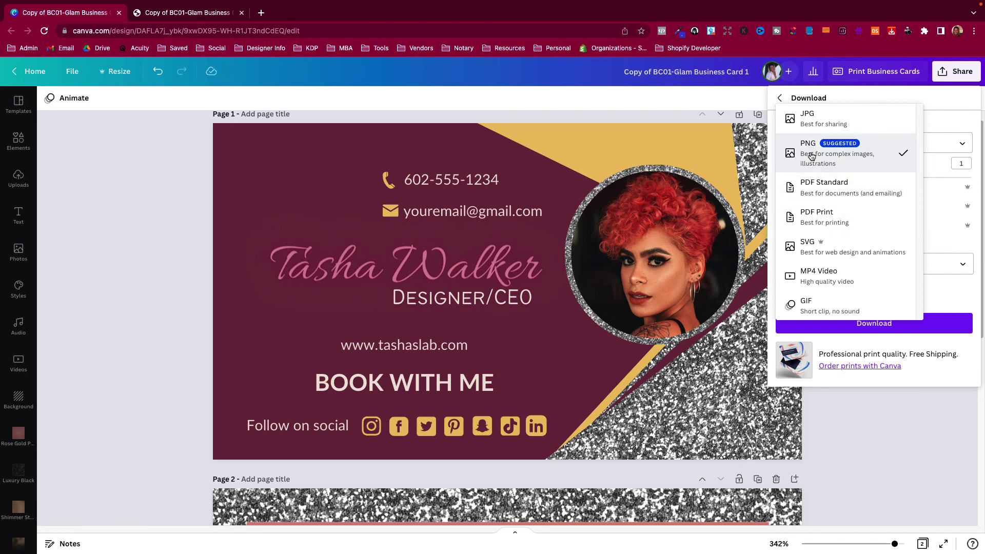
pyautogui.click(156, 280)
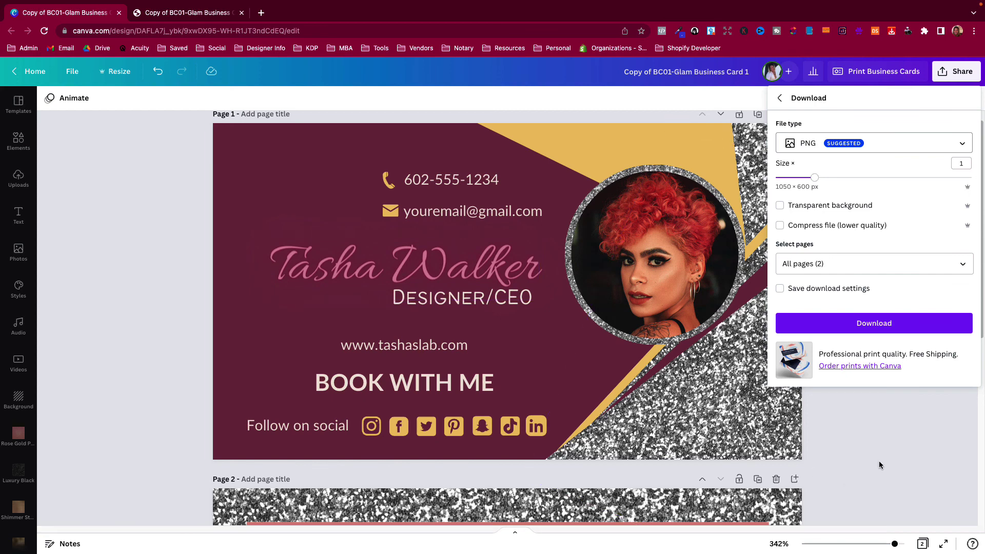
pyautogui.click(404, 302)
# Check the name text on both pages, then nudge the front's glitter image down and right
pyautogui.click(338, 279)
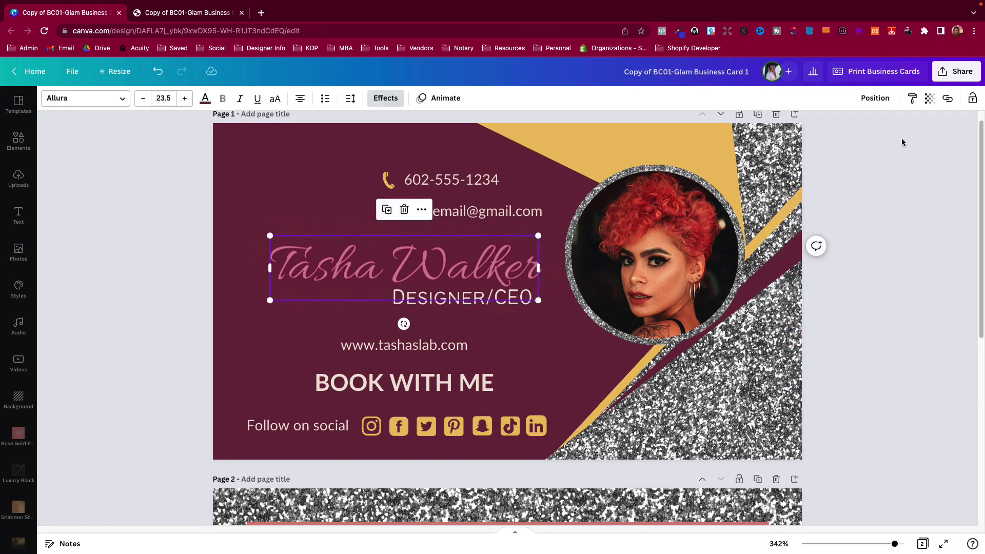
pyautogui.scroll(-7, 549, 318)
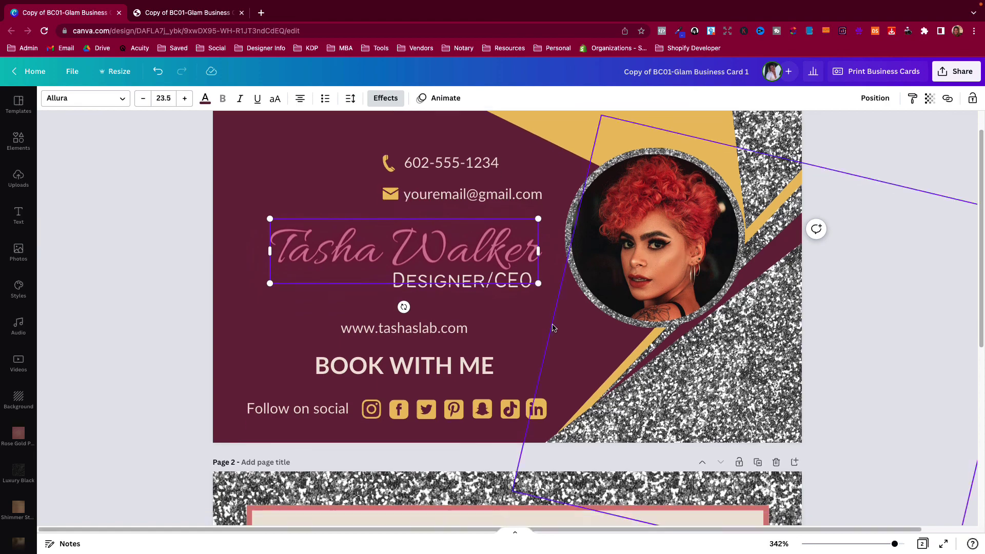
pyautogui.click(444, 308)
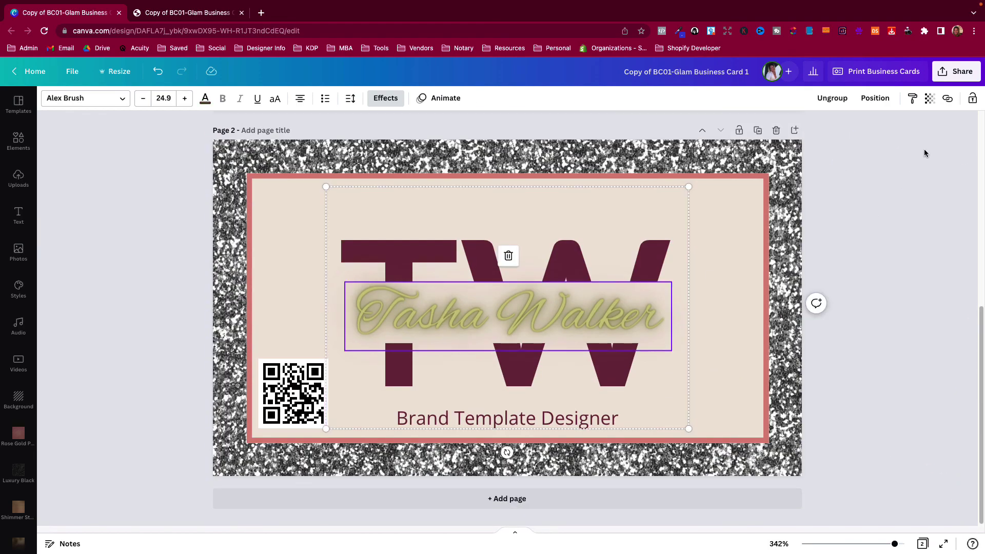
pyautogui.click(667, 301)
pyautogui.scroll(7, 667, 301)
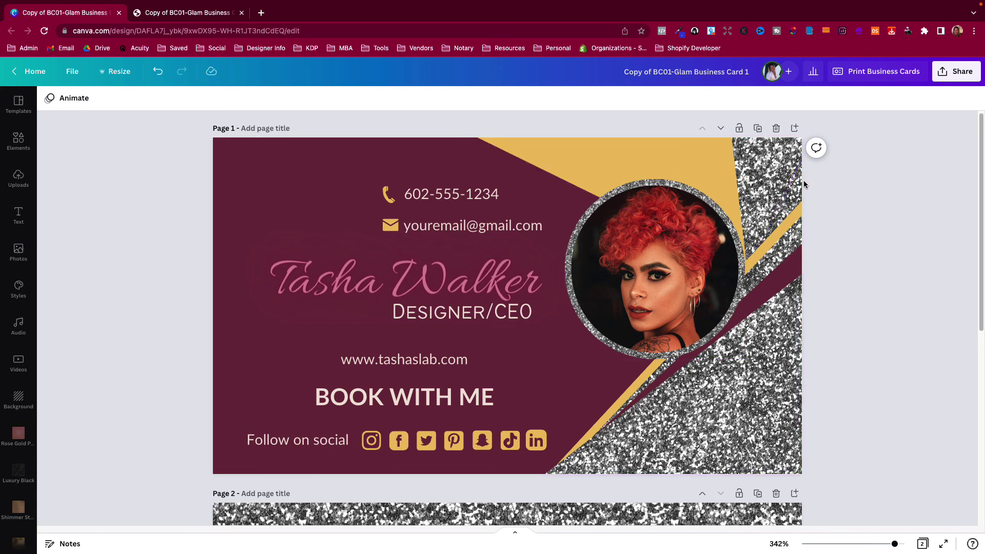
pyautogui.moveTo(772, 363)
pyautogui.mouseDown()
pyautogui.moveTo(779, 386)
pyautogui.moveTo(764, 367)
pyautogui.mouseUp()
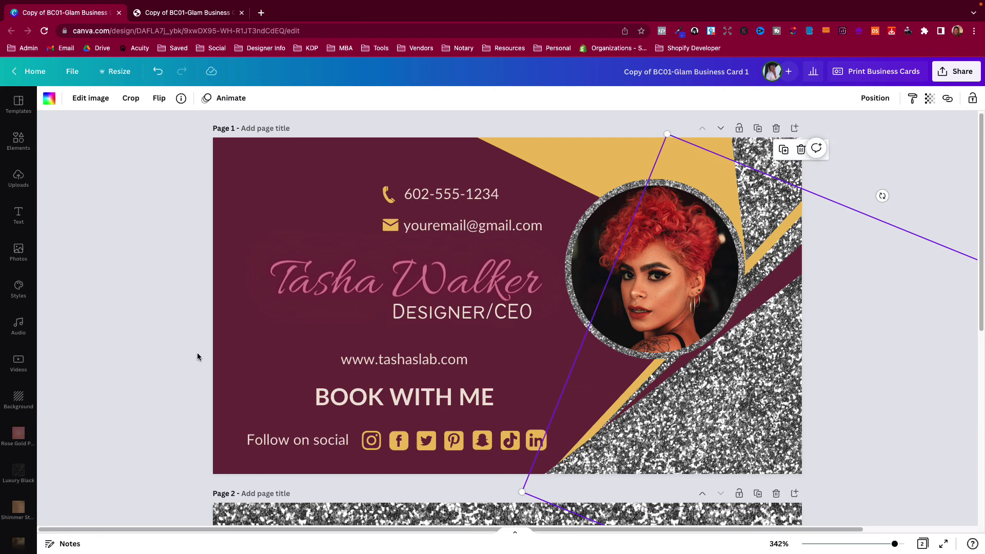